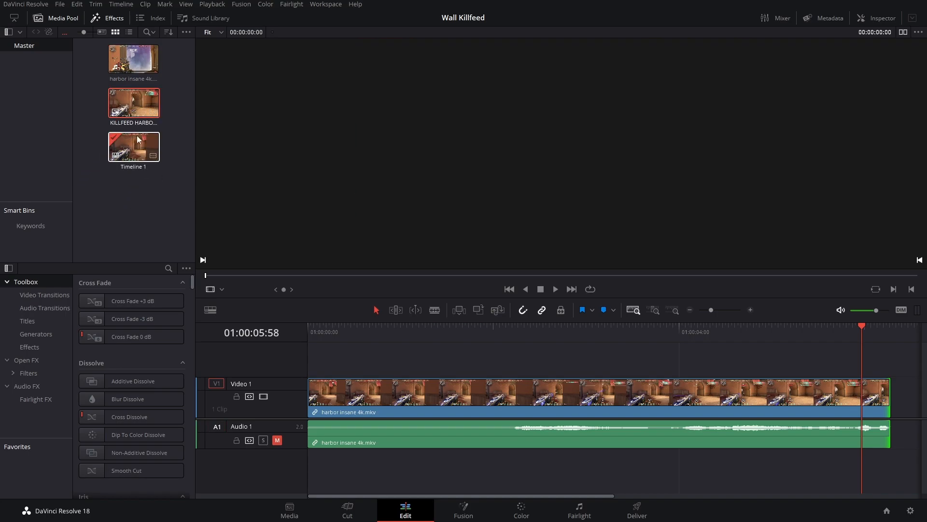
Step: Place KILLFEED HARBOR.png on Video 2 above harbor insane 4k.mkv and extend it to the end of the gameplay clip
double_click(123, 107)
drag(126, 109, 307, 360)
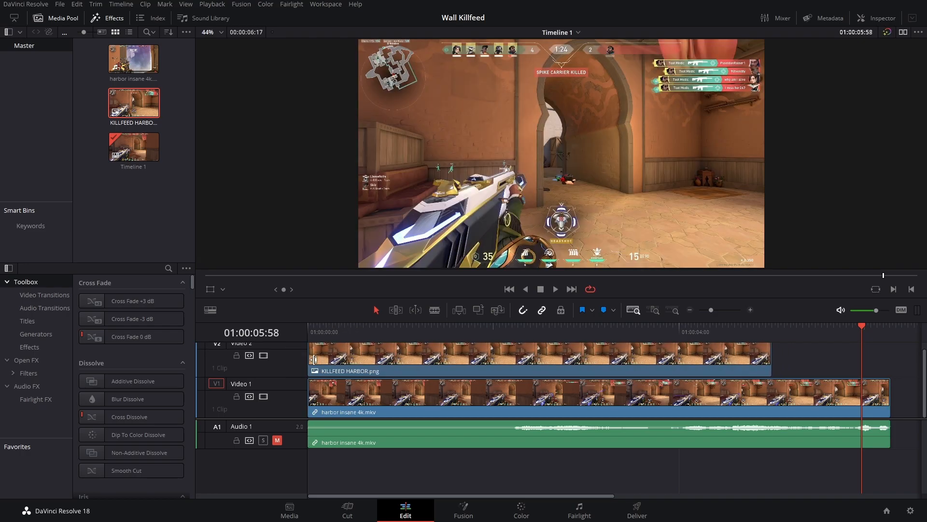
scroll(752, 371, up, 1)
drag(769, 359, 888, 361)
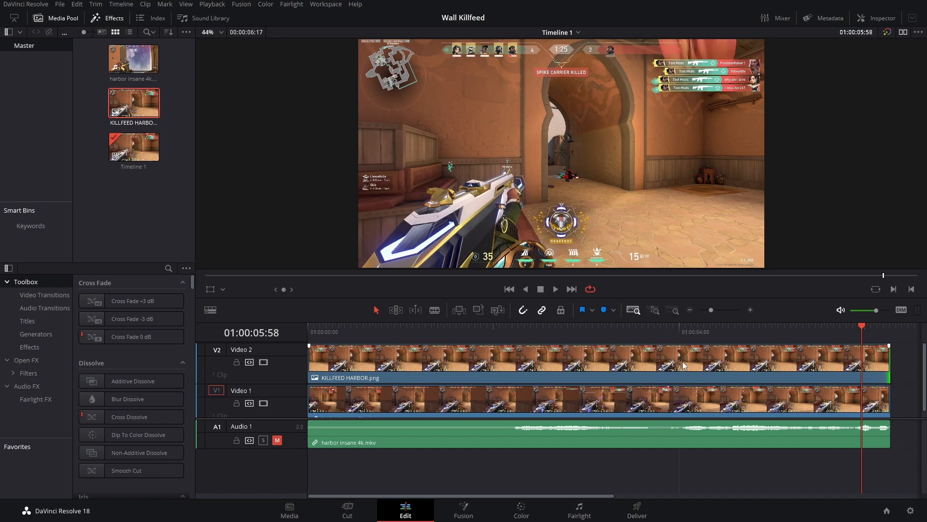
Step: Combine the killfeed image and the gameplay clip into a new Fusion clip and open it on the Fusion page
drag(566, 338, 320, 363)
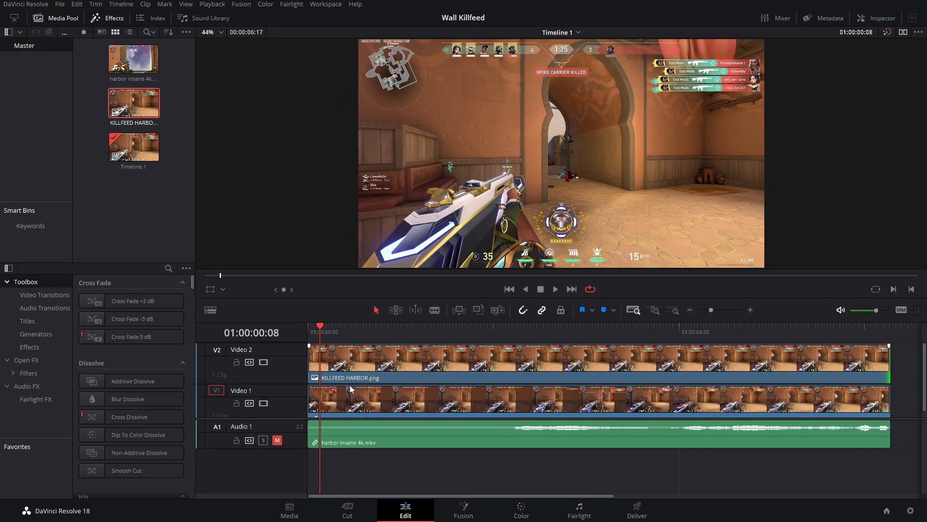
scroll(351, 390, down, 1)
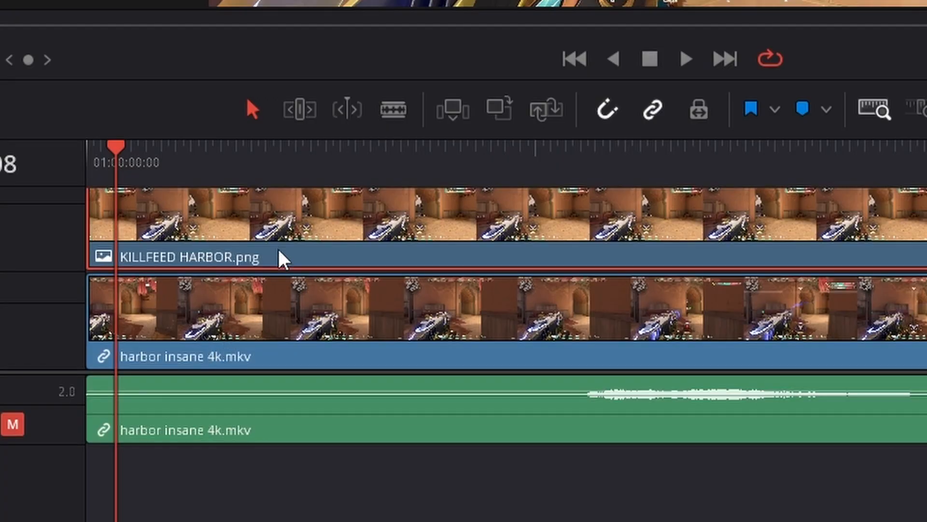
click(384, 372)
click(387, 398)
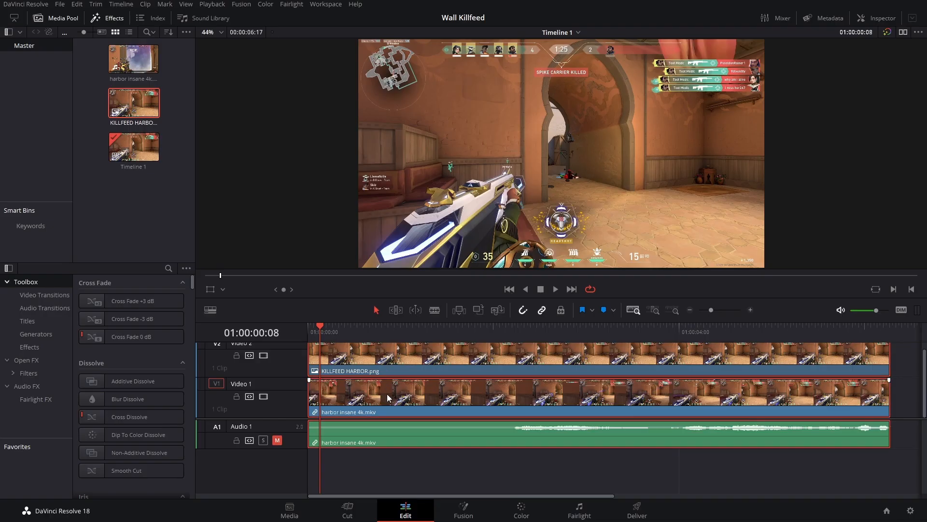
right_click(396, 358)
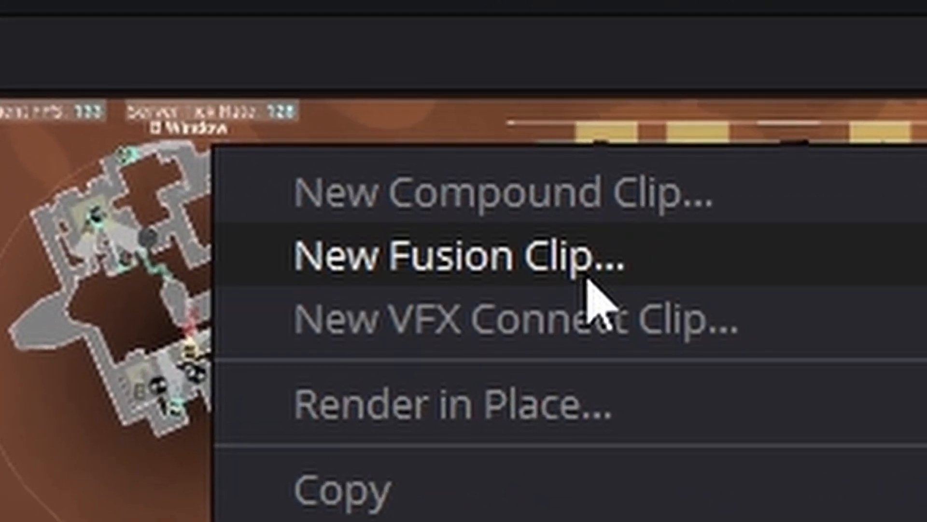
click(587, 281)
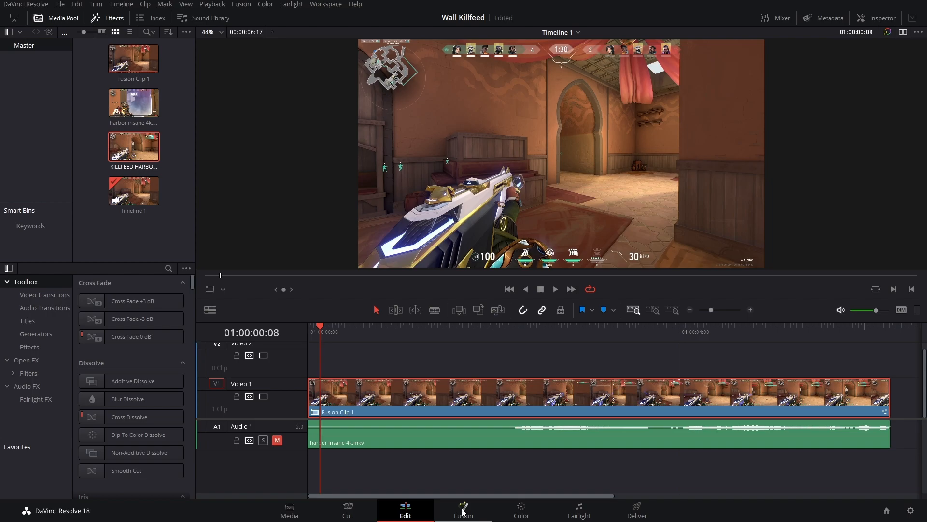
click(462, 512)
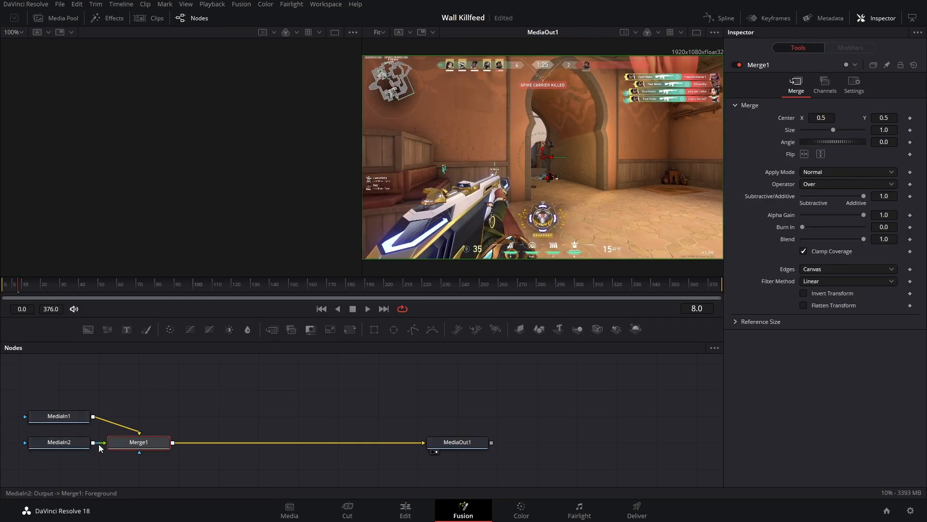
Step: Scrub through the composition and play it briefly from the start to preview the merged result
drag(20, 285, 128, 283)
drag(608, 253, 3, 287)
click(368, 309)
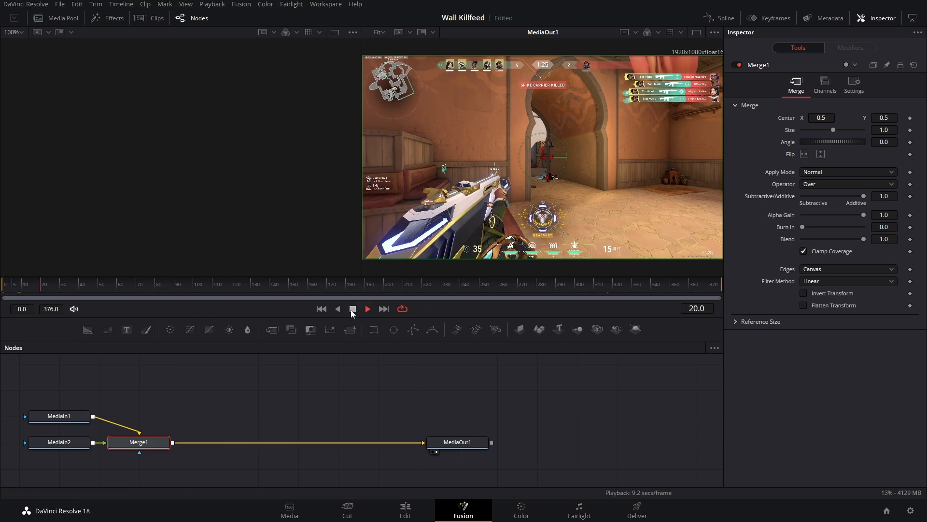
click(353, 309)
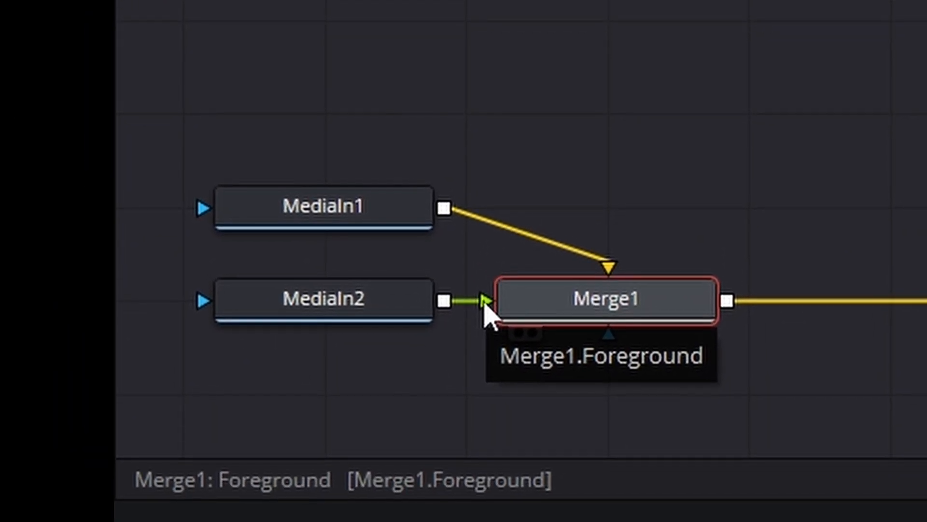
Step: View MediaIn2 and MediaIn1 in separate viewers, and arrange MediaIn2 above Merge1 with MediaIn1 in line before it
click(320, 297)
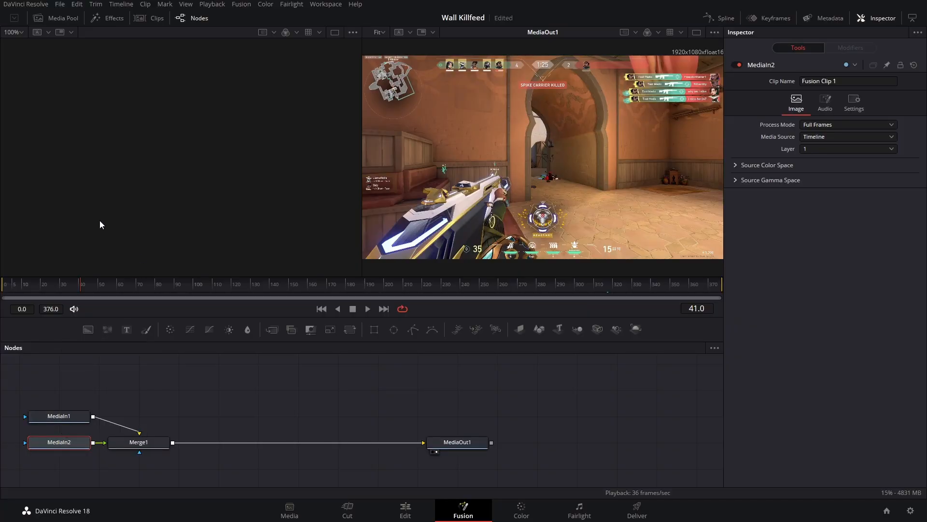
key(1)
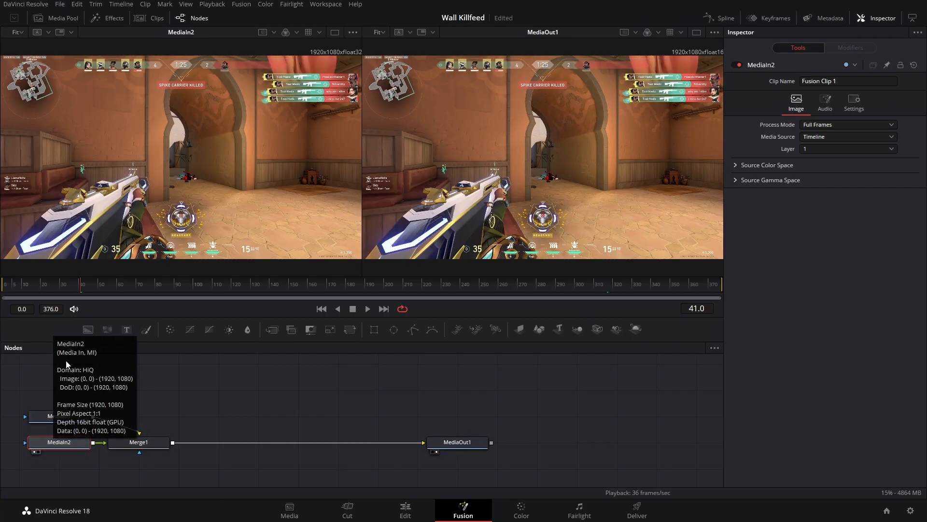
click(66, 419)
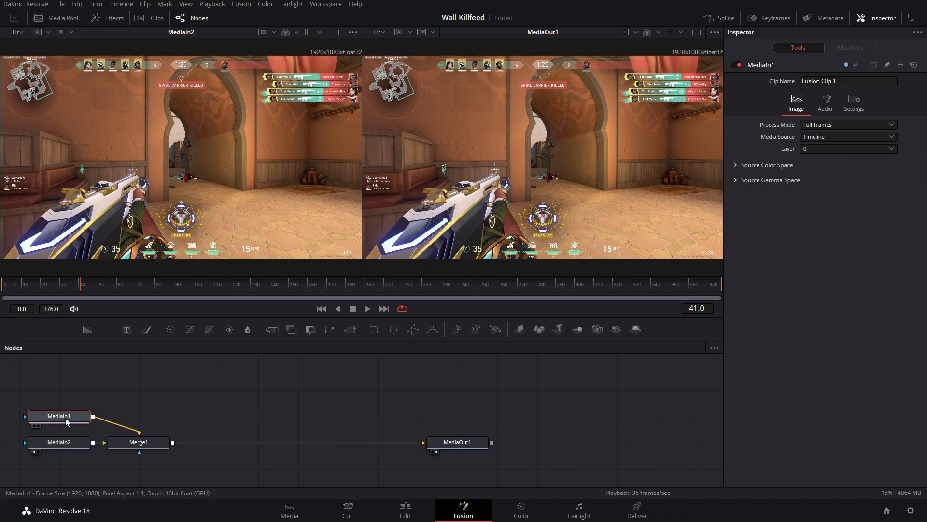
key(2)
drag(65, 441, 143, 392)
drag(77, 416, 78, 442)
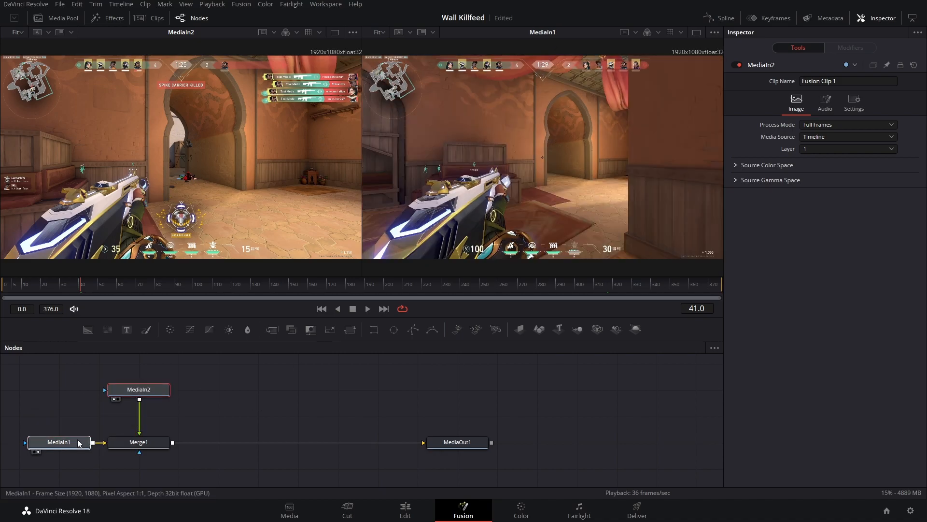
Step: Rename the MediaIn2 node to Killfeed and the MediaIn1 node to video
click(153, 397)
key(F2)
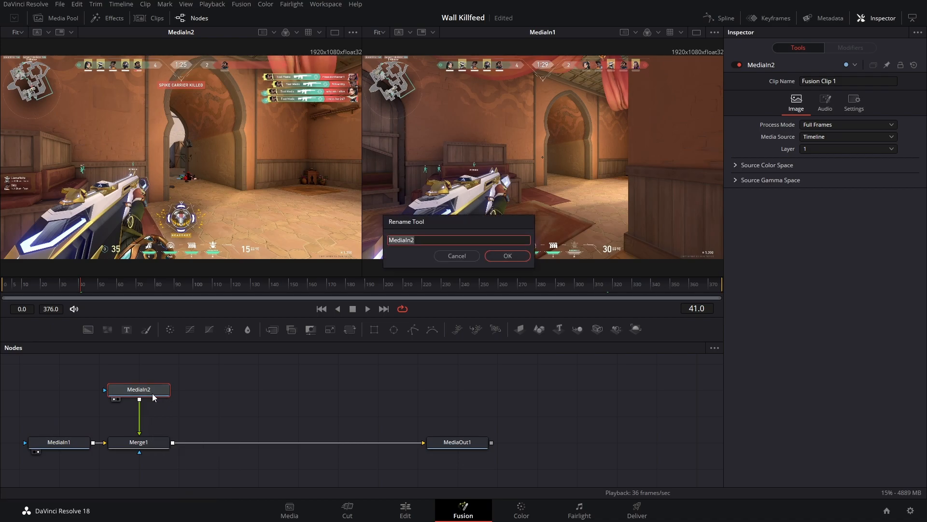
text(Killfeed)
key(Return)
click(53, 443)
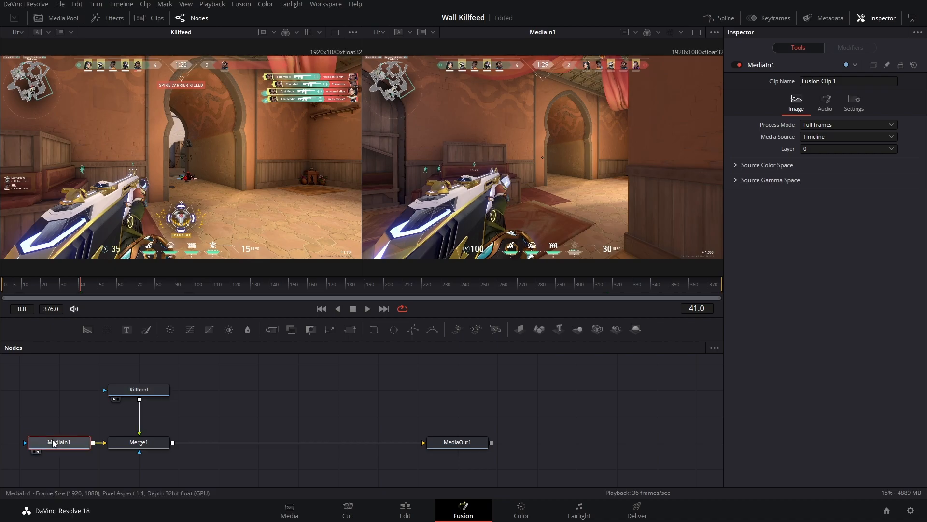
key(F2)
text(Video)
key(Return)
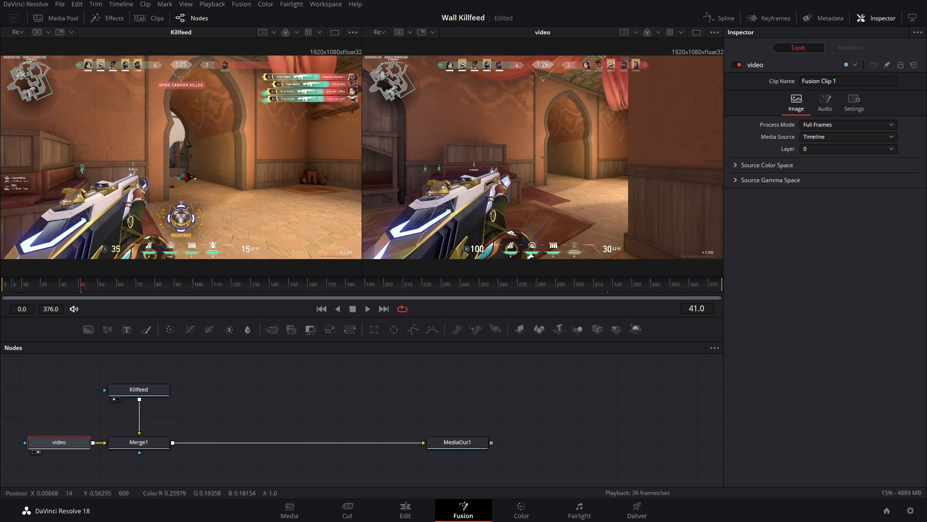
Step: Move Merge1 away from the video node and delete it, leaving Killfeed disconnected
drag(138, 445, 297, 444)
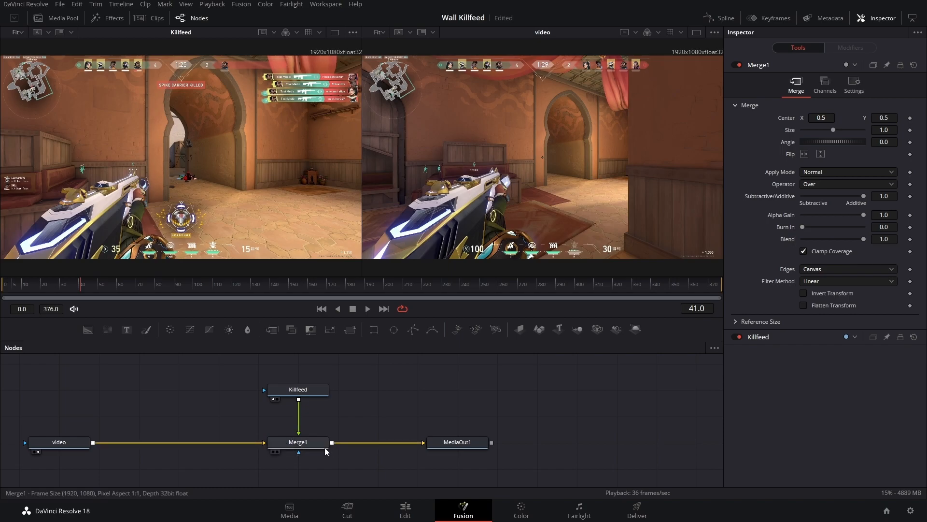
click(319, 449)
key(Delete)
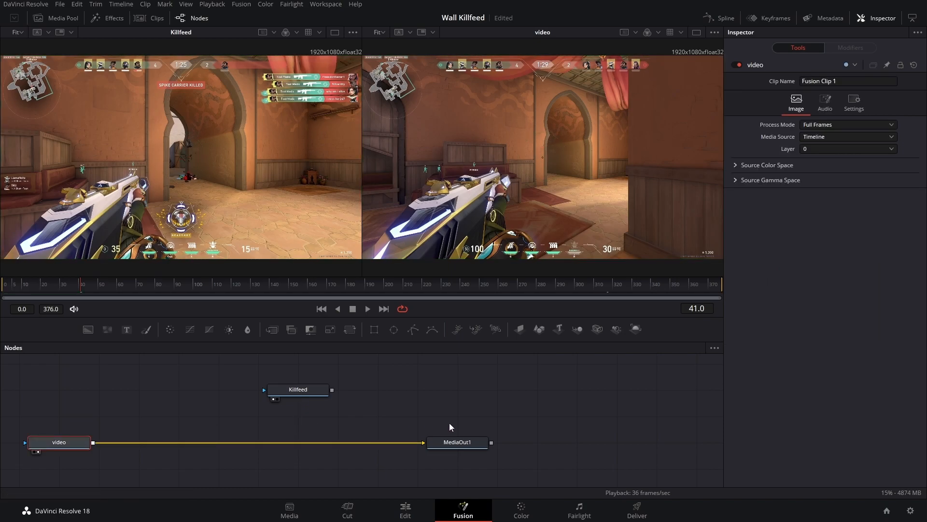
Step: Display MediaOut1 in the second viewer and switch to the single-viewer layout
click(454, 442)
key(2)
click(696, 32)
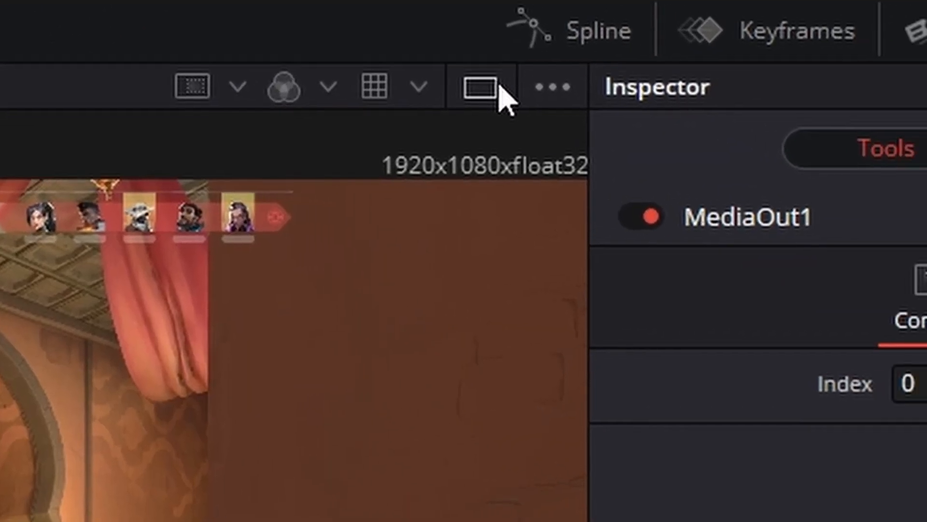
click(697, 32)
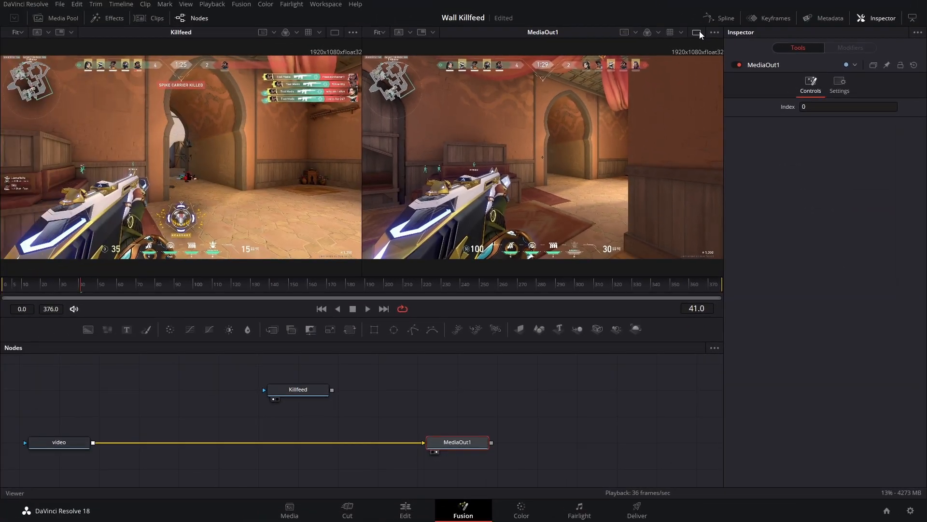
click(495, 89)
click(495, 90)
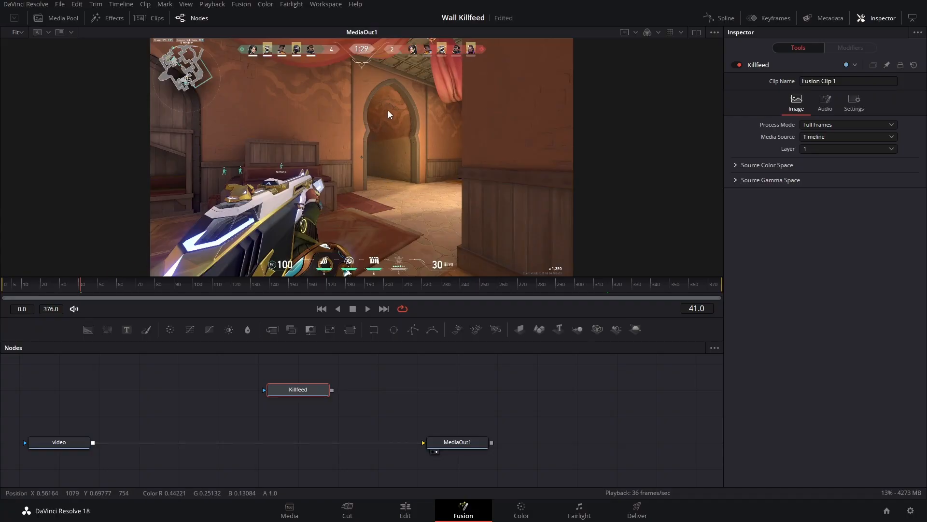
Step: Insert a Planar Tracker node after the video node with the playhead at frame 0
drag(86, 290, 2, 289)
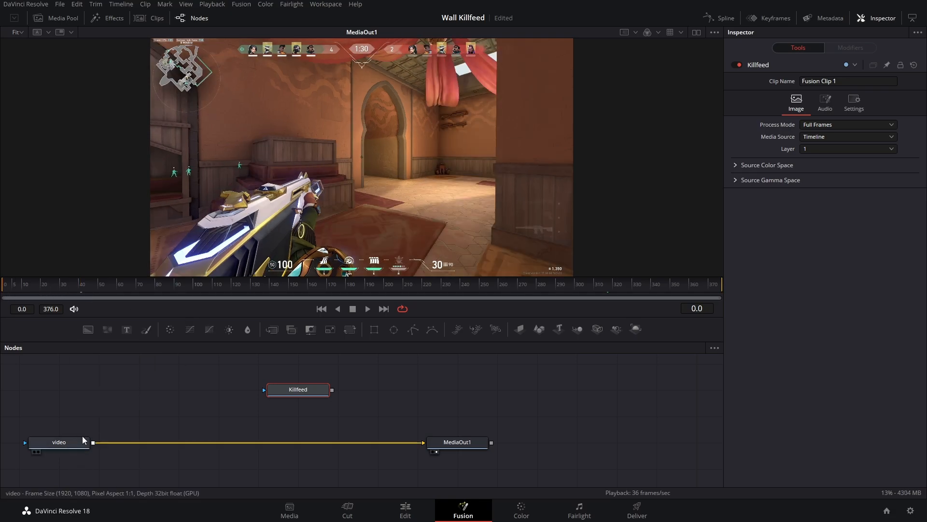
click(70, 446)
key(shift+space)
text(plan)
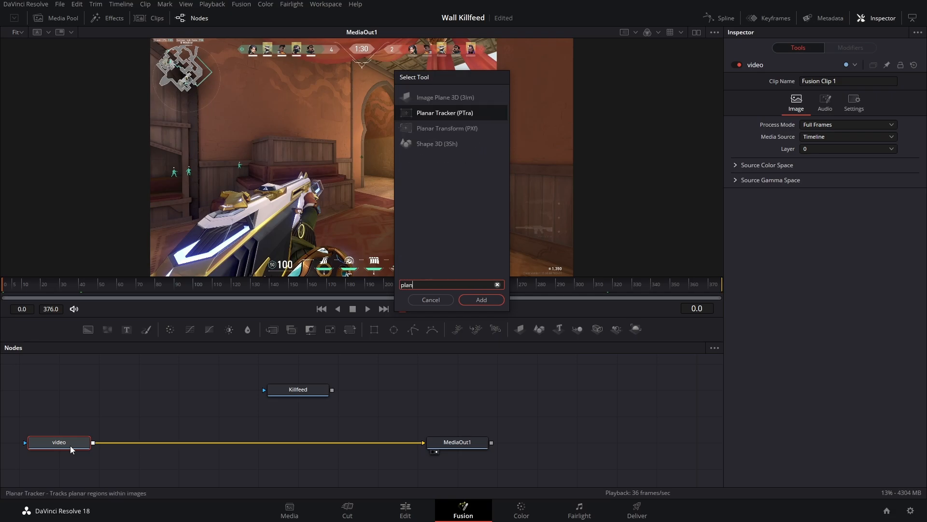
key(Return)
Step: Outline the archway area in the viewer with a closed polygon as the planar tracking pattern
click(371, 104)
click(375, 143)
click(393, 151)
click(403, 155)
click(401, 112)
click(381, 107)
click(372, 105)
Step: Choose the tracker type, track the outlined region forward through the clip, and reset PlanarTracker1
click(844, 150)
click(836, 174)
click(900, 200)
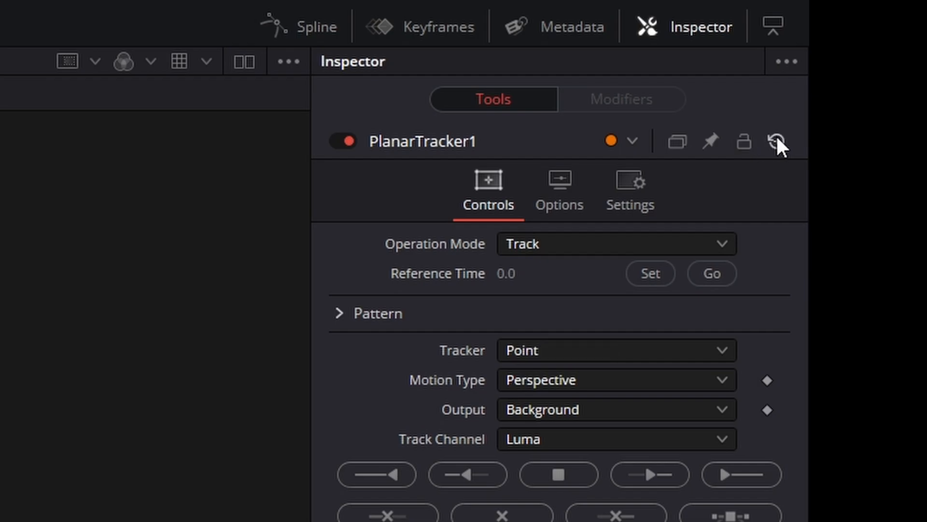
click(776, 140)
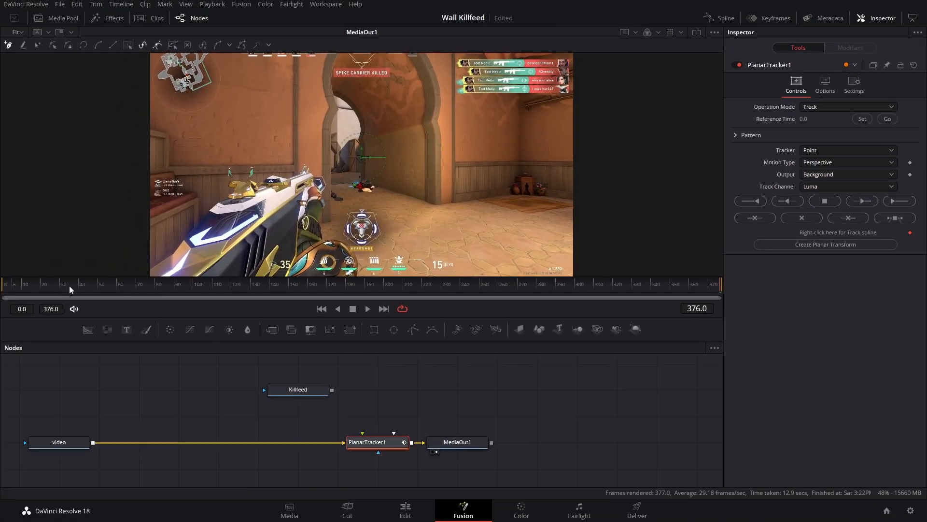
Step: Return to frame 0 and insert the plain Sharpen effect, not Sharpen (Shrp), between the video and PlanarTracker1 nodes
drag(69, 290, 1, 290)
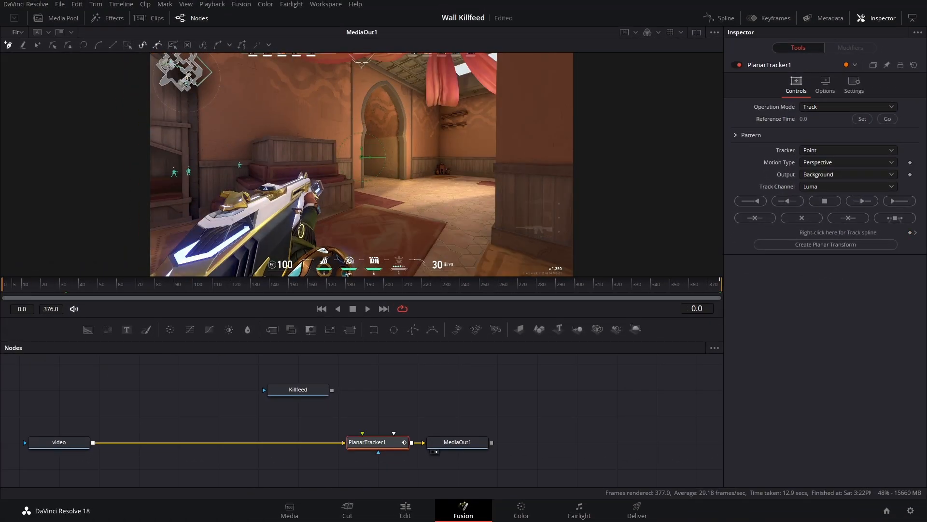
click(78, 446)
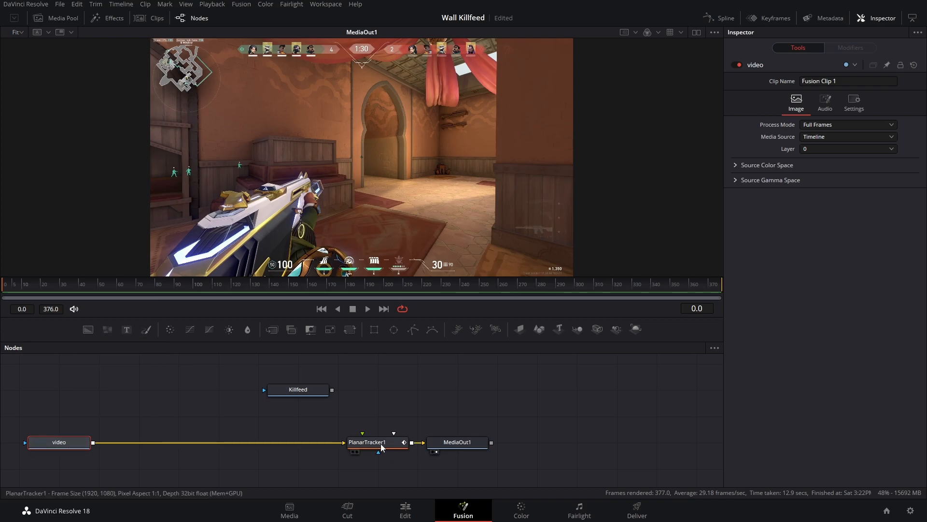
key(shift+space)
text(plan)
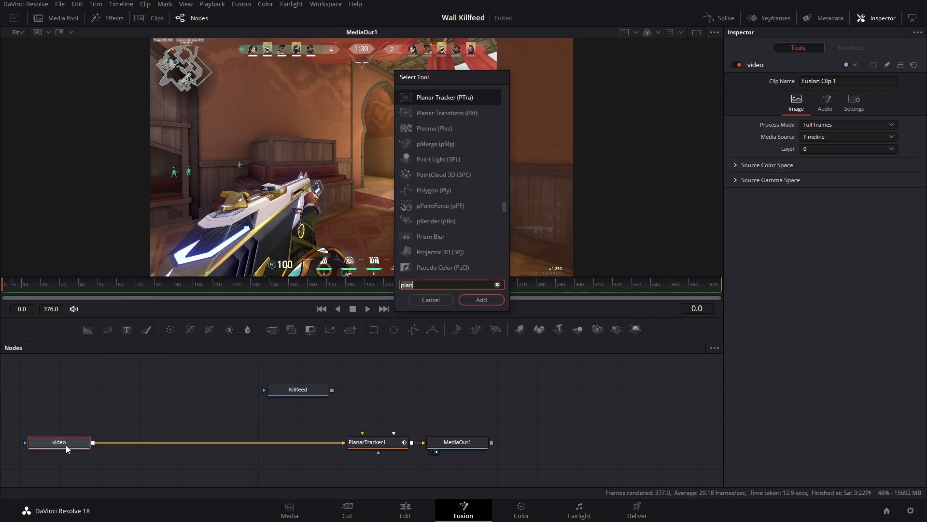
key(BackSpace)
key(BackSpace)
key(BackSpace)
key(BackSpace)
text(sharp)
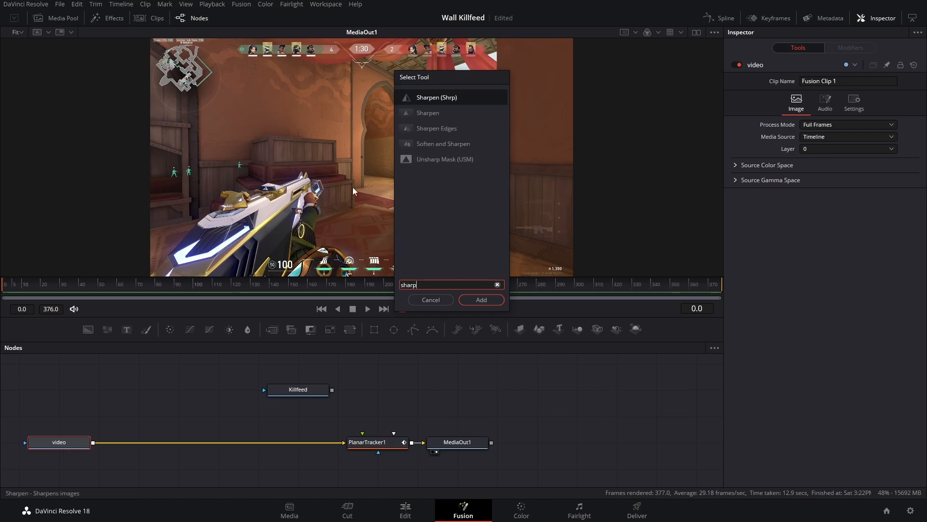
click(439, 115)
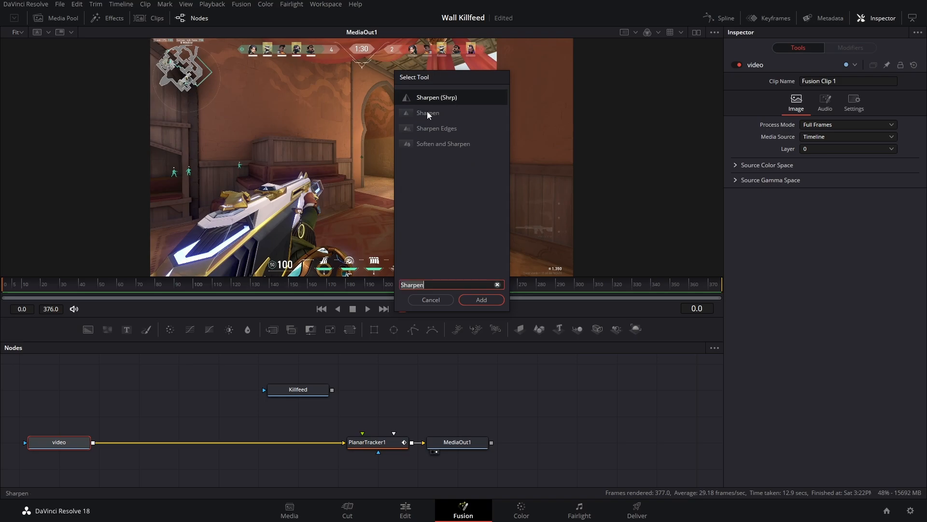
click(421, 115)
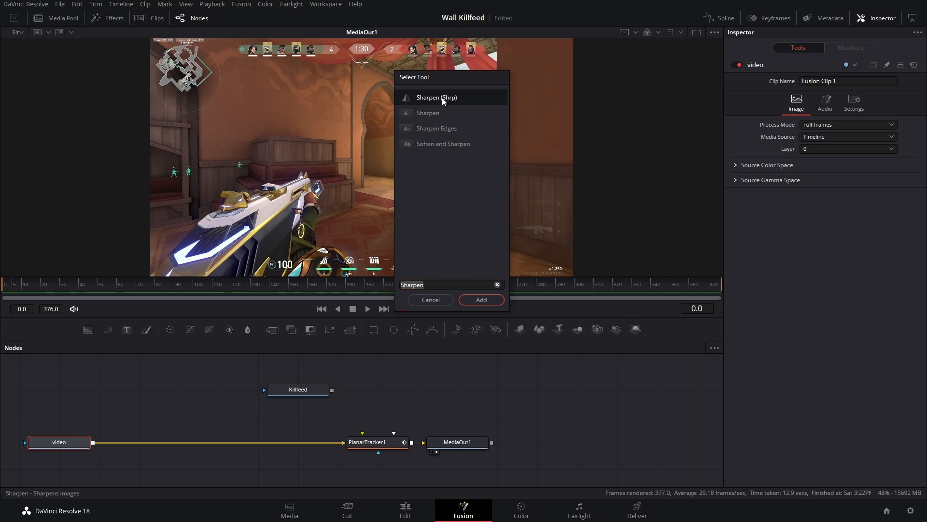
click(481, 300)
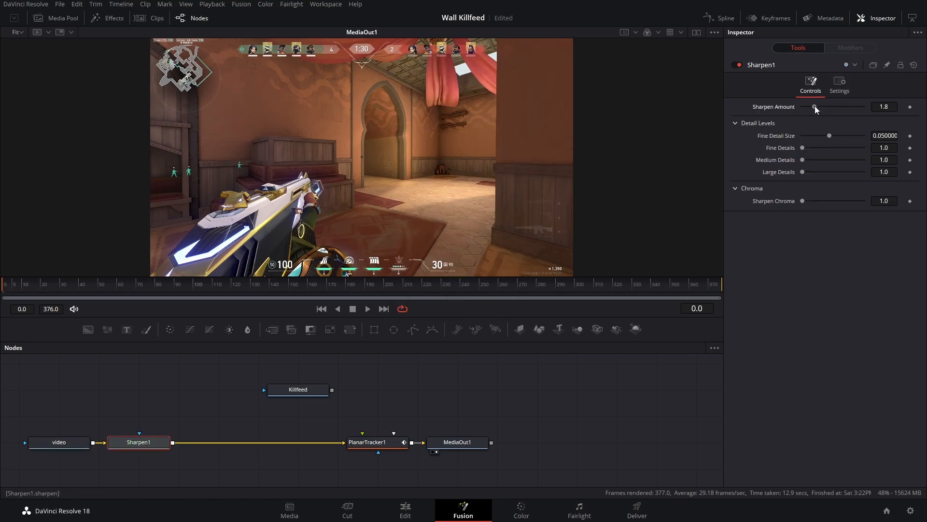
Step: Raise the Sharpen1 node's sharpen amount to about 4.9 and adjust its detail levels
drag(816, 107, 862, 107)
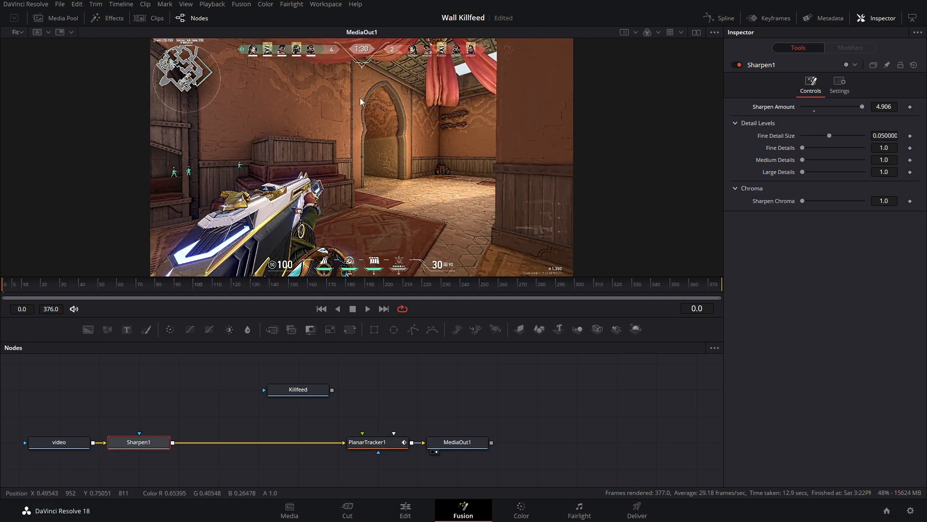
drag(848, 136, 839, 168)
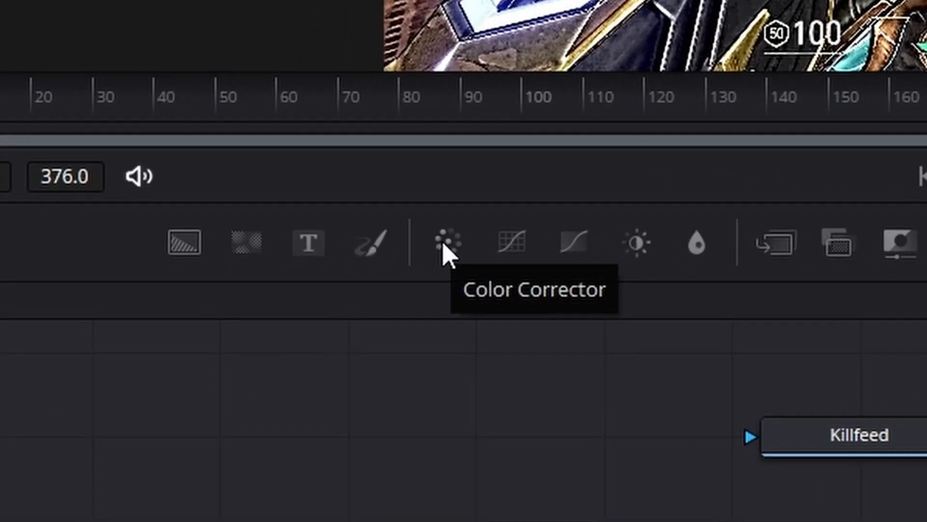
Step: Insert a Color Corrector between Sharpen1 and PlanarTracker1 with contrast 1.98, gain 1.63, lift -0.17 and gamma 1.51
drag(462, 240, 531, 233)
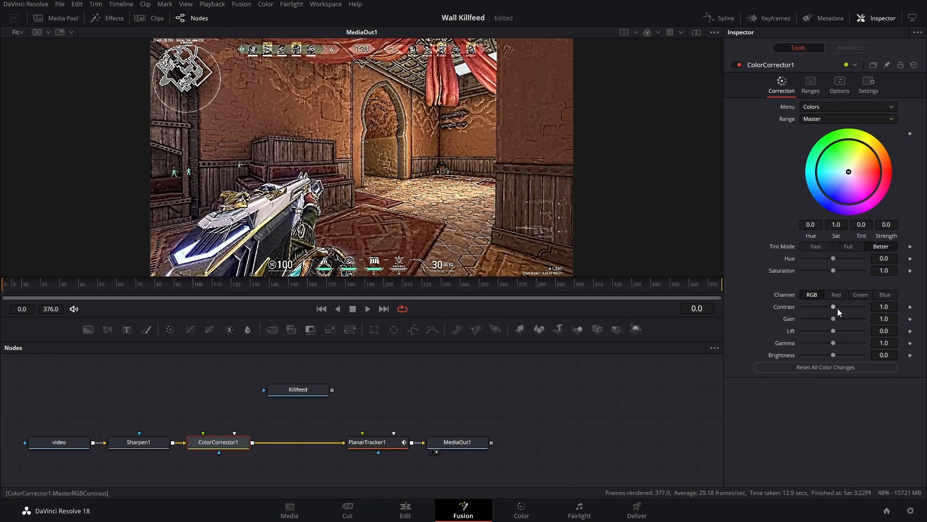
drag(838, 309, 844, 338)
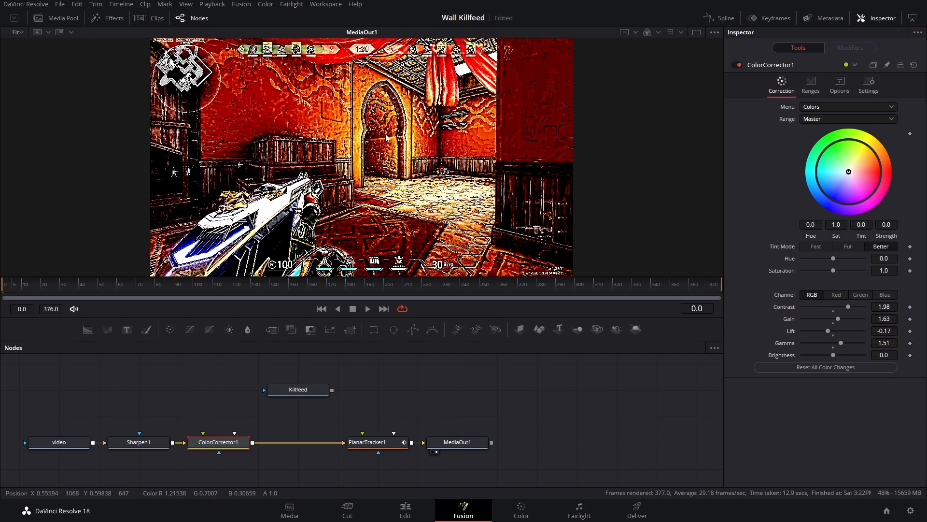
Step: Set PlanarTracker1's reference time to frame 118 and its tracker type to Hybrid Point/Area
drag(97, 291, 228, 292)
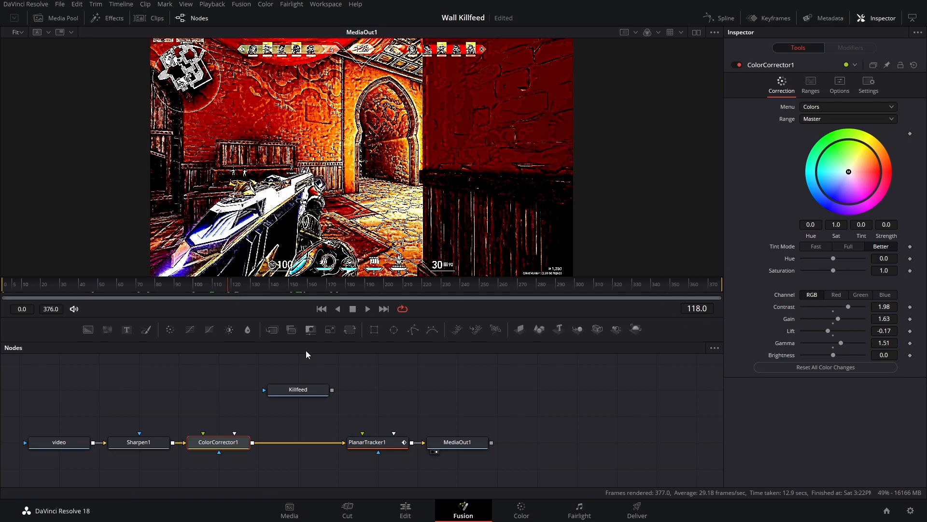
click(361, 442)
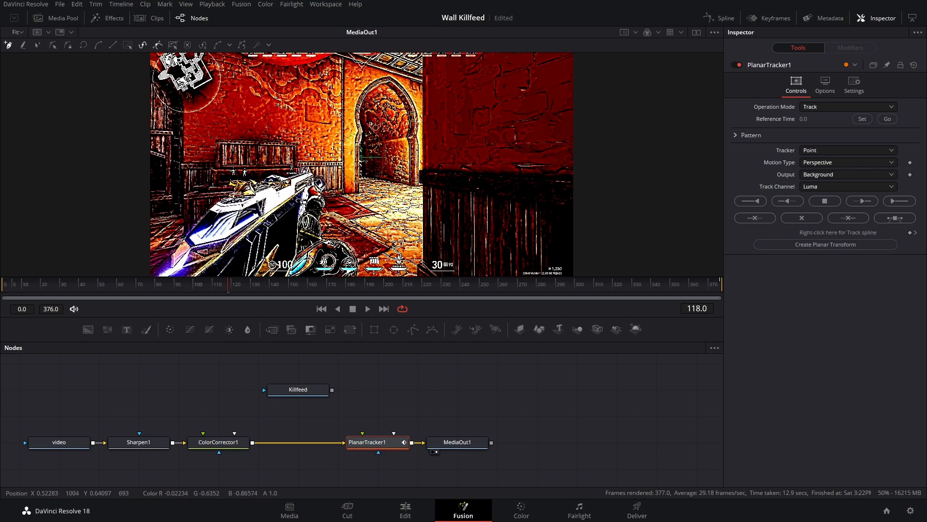
click(861, 119)
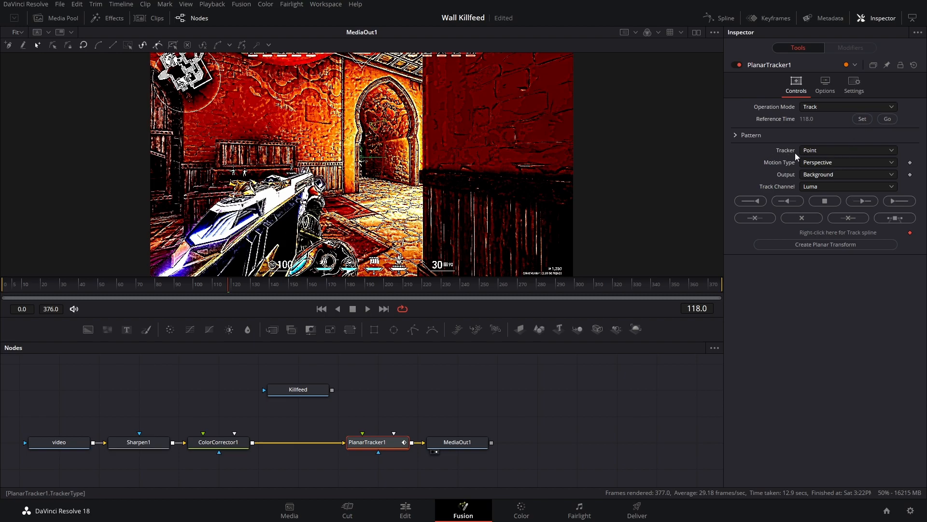
click(820, 153)
click(832, 176)
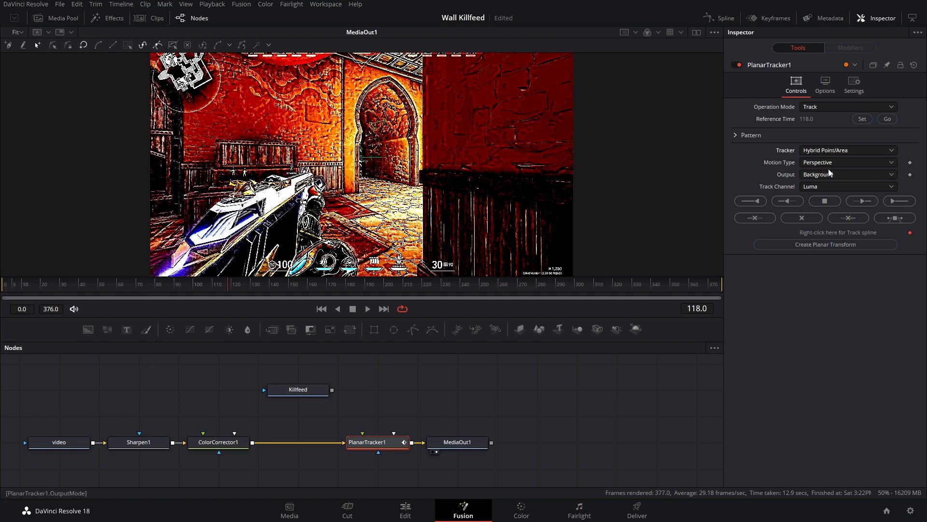
Step: Shorten the trail length in PlanarTracker1's display options and return to its tracking controls
click(826, 90)
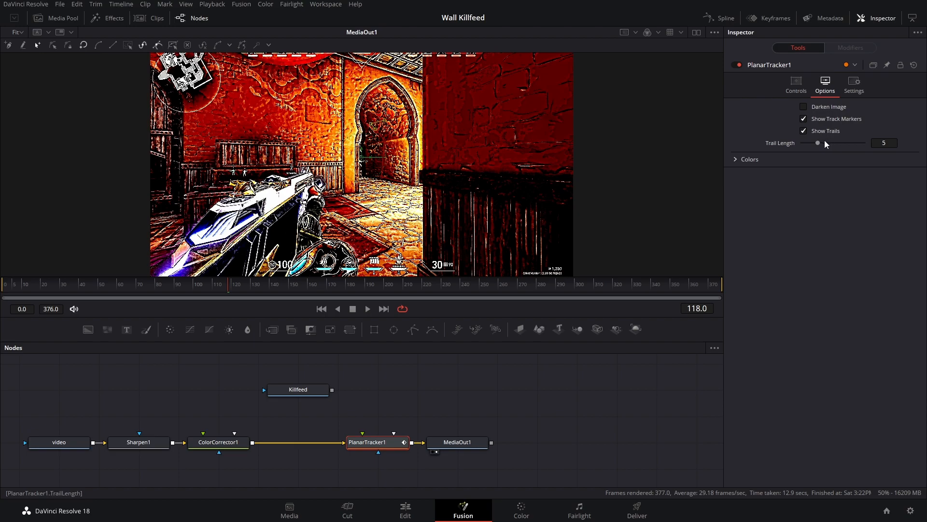
drag(809, 144, 805, 144)
click(796, 91)
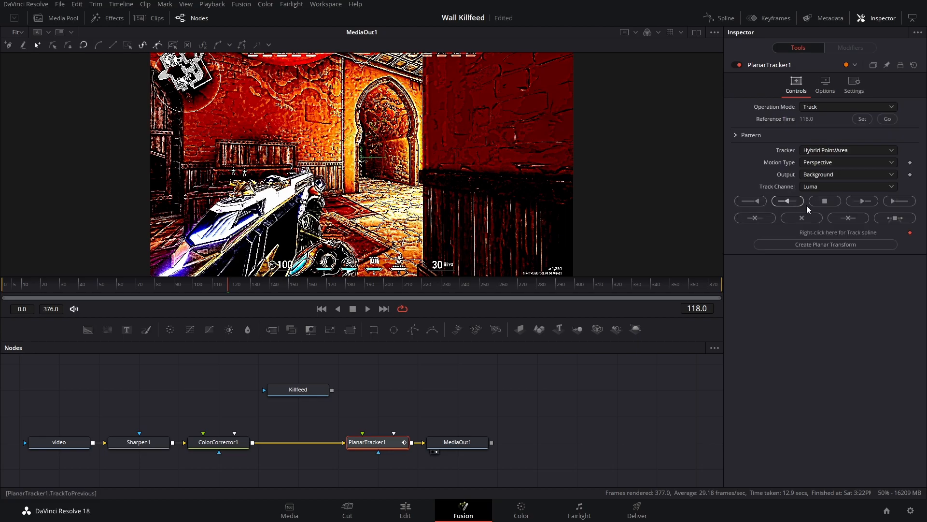
Step: Track the archway pattern forward to the clip's end, return to the reference frame, and track backward to the start
click(891, 202)
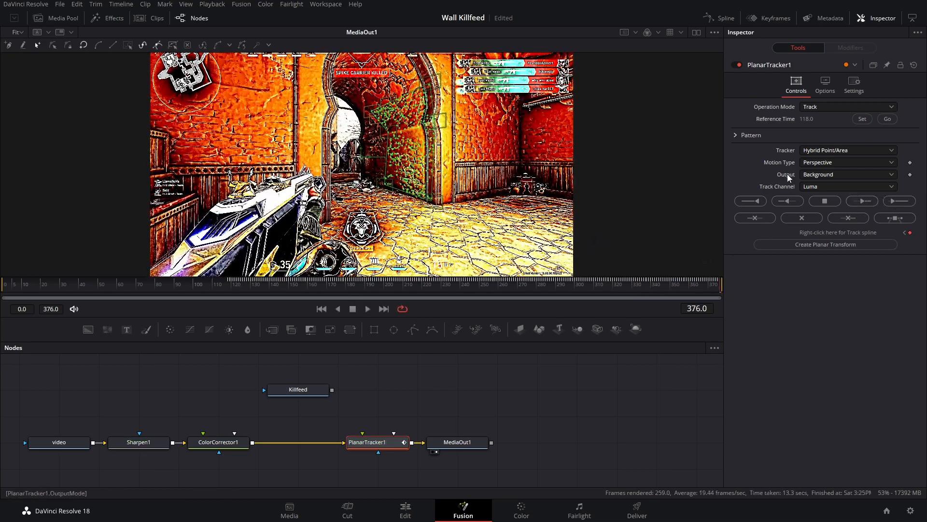
click(888, 119)
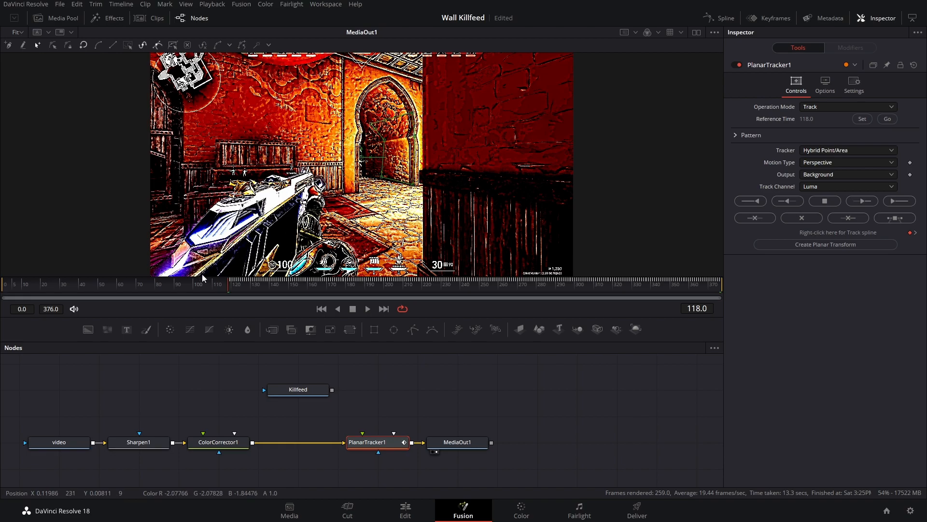
click(750, 202)
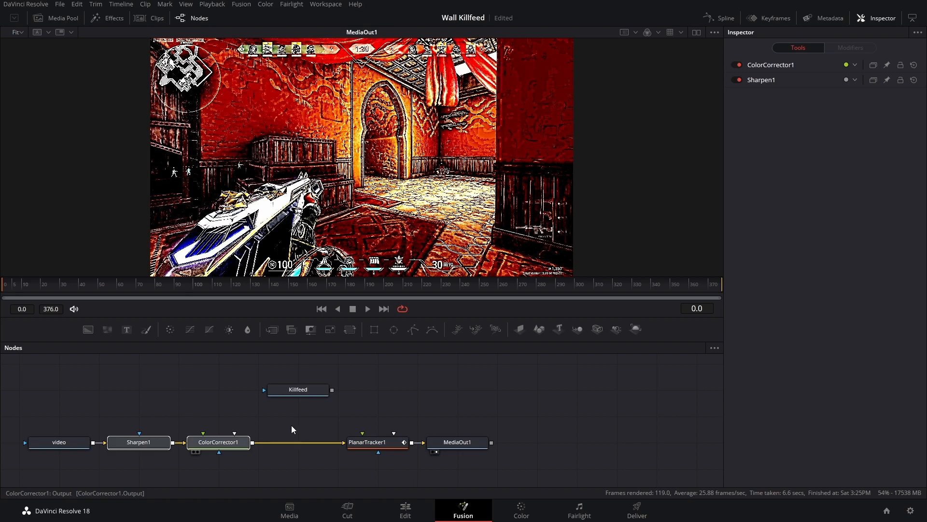
Step: Delete the Sharpen1 and ColorCorrector1 nodes and create a planar transform from PlanarTracker1
key(Delete)
click(406, 445)
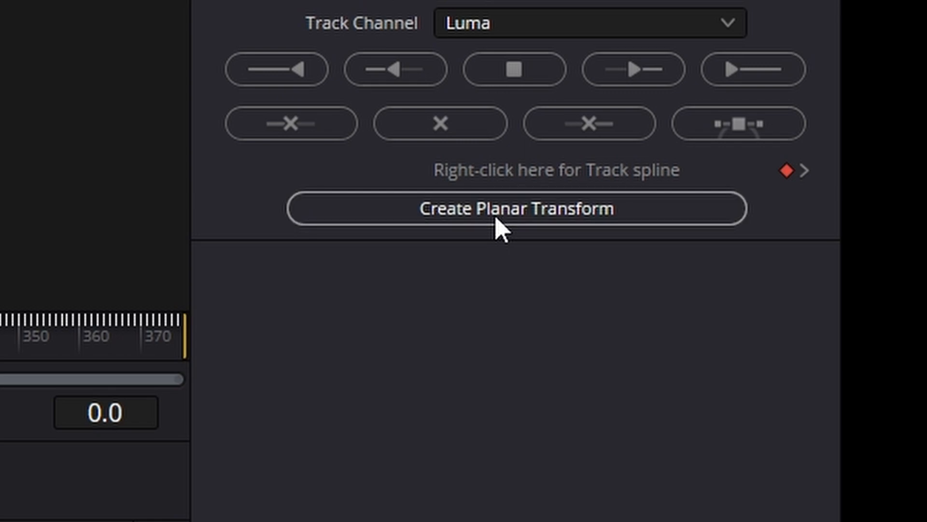
click(500, 227)
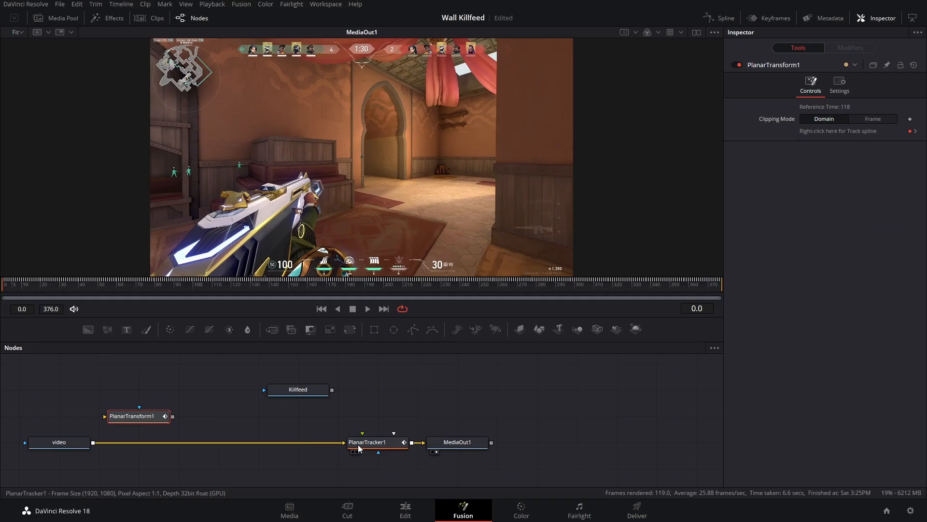
Step: Place the PlanarTransform1 node directly below the Killfeed node and delete PlanarTracker1
click(358, 448)
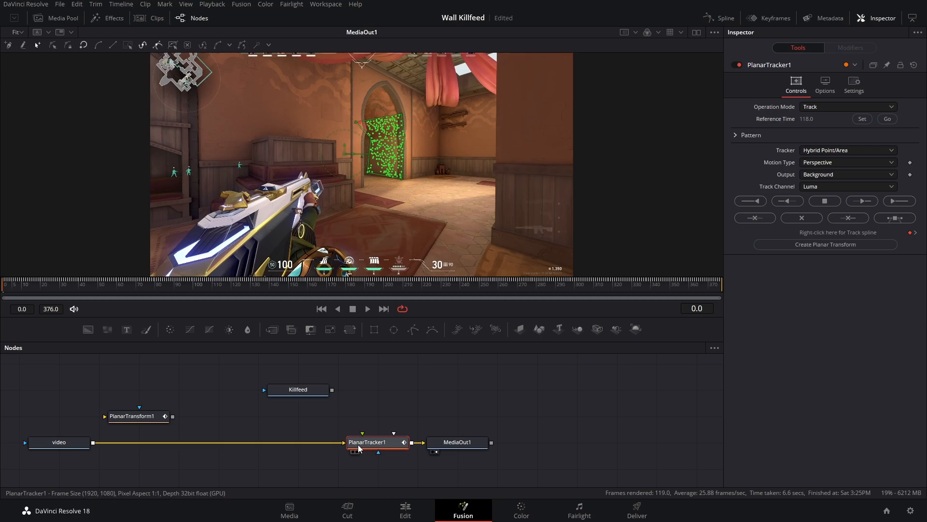
drag(135, 419, 301, 421)
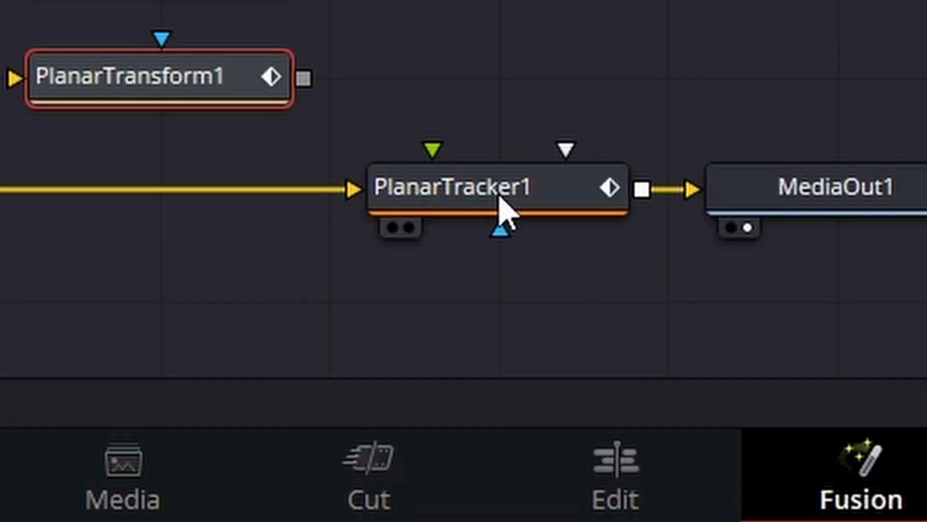
click(501, 212)
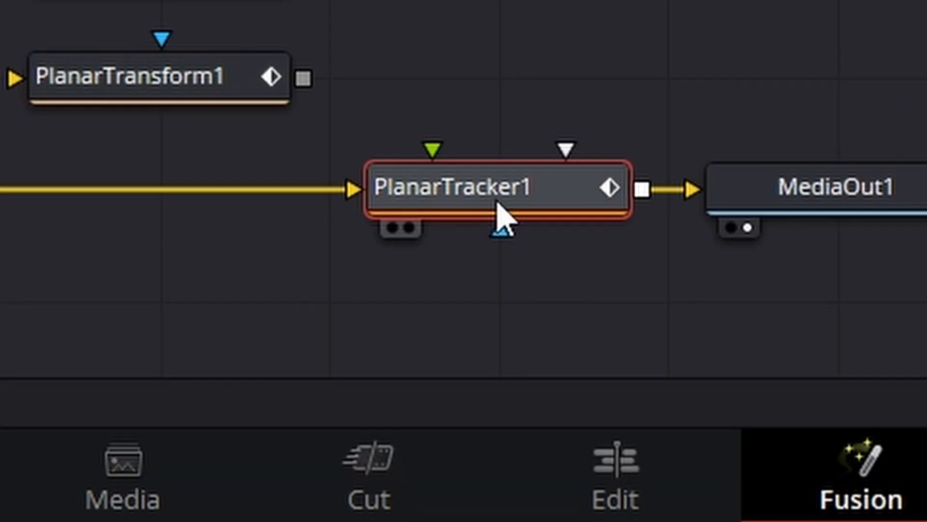
key(Delete)
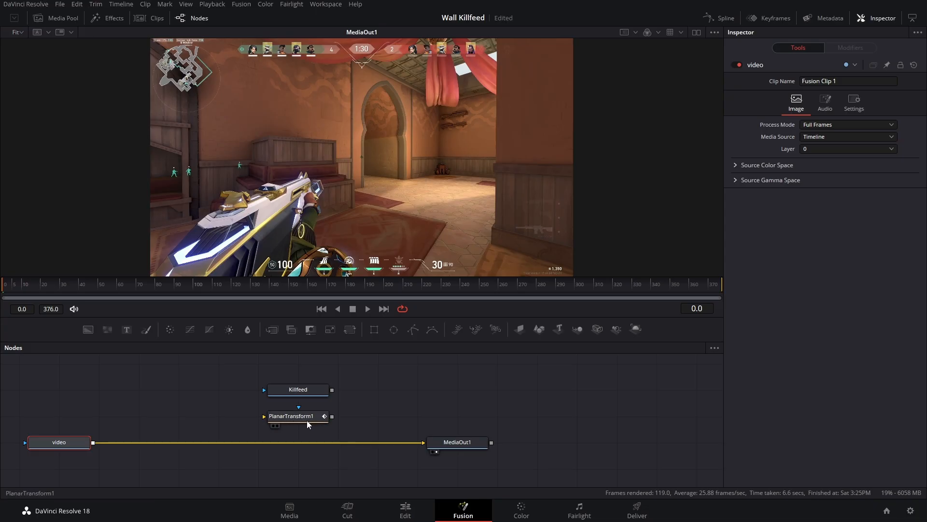
Step: Merge PlanarTransform1's output over the video node and go to frame 182
drag(331, 416, 93, 428)
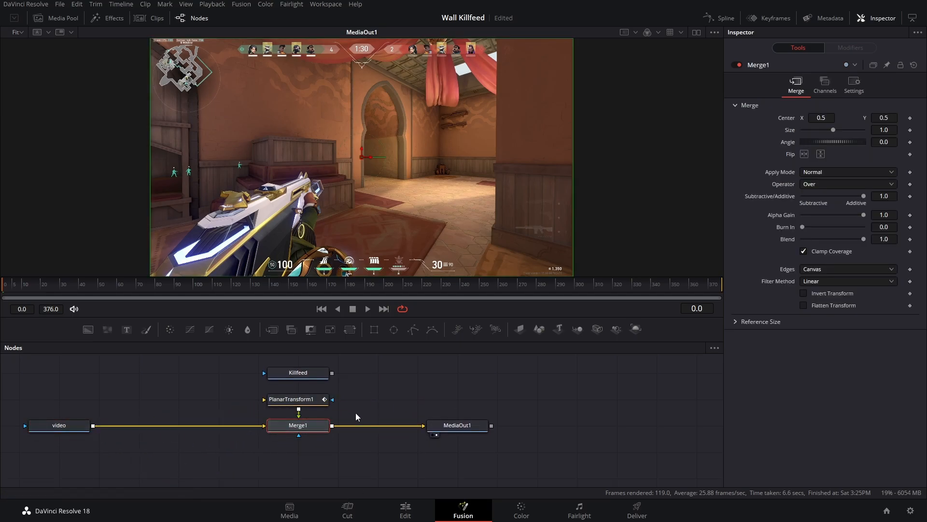
drag(359, 396, 370, 432)
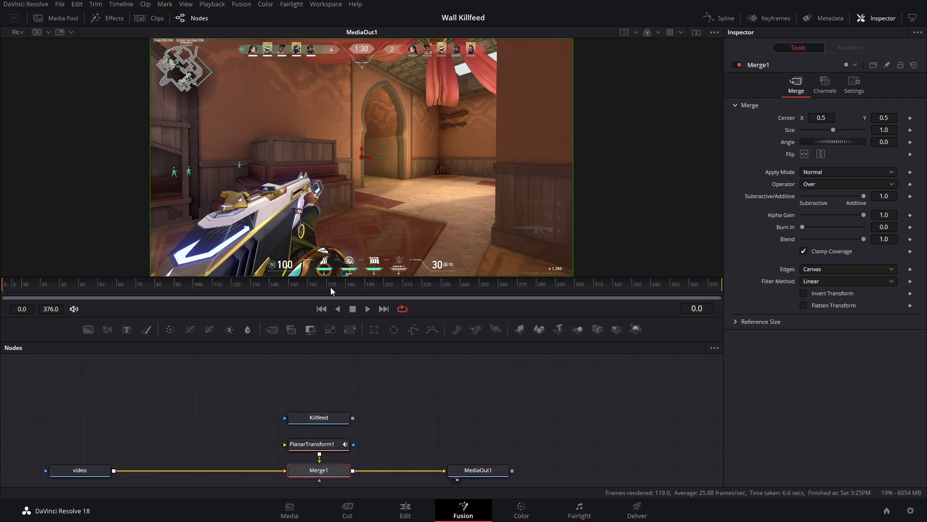
click(344, 285)
mouse_move(344, 284)
mouse_down()
mouse_move(395, 284)
mouse_move(319, 284)
mouse_move(351, 285)
mouse_up()
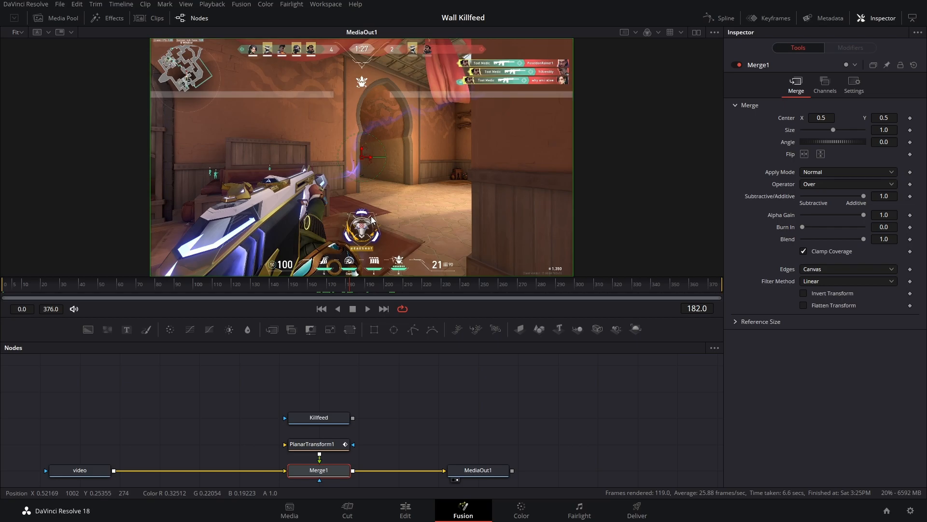
Step: Add a Corner Positioner after the Killfeed node and connect it between Killfeed and PlanarTransform1
drag(321, 419, 321, 393)
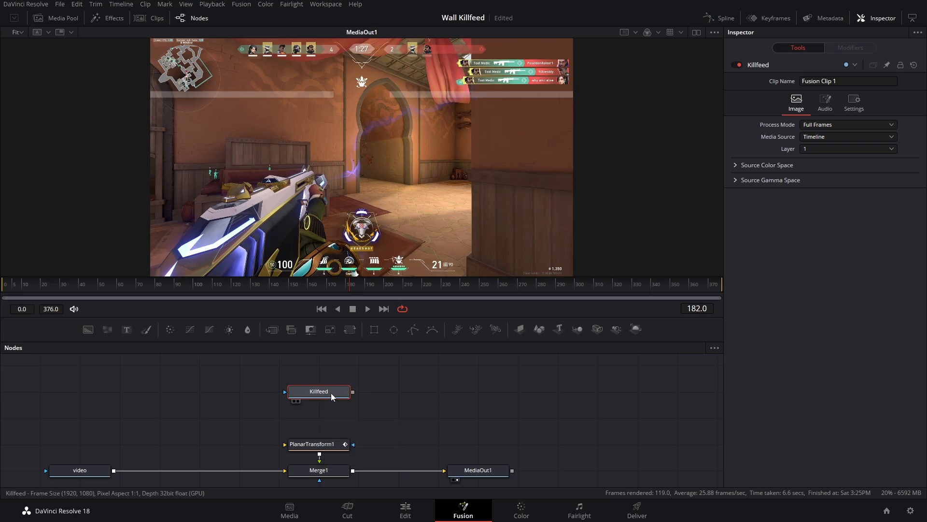
key(shift+space)
text(Sharpen)
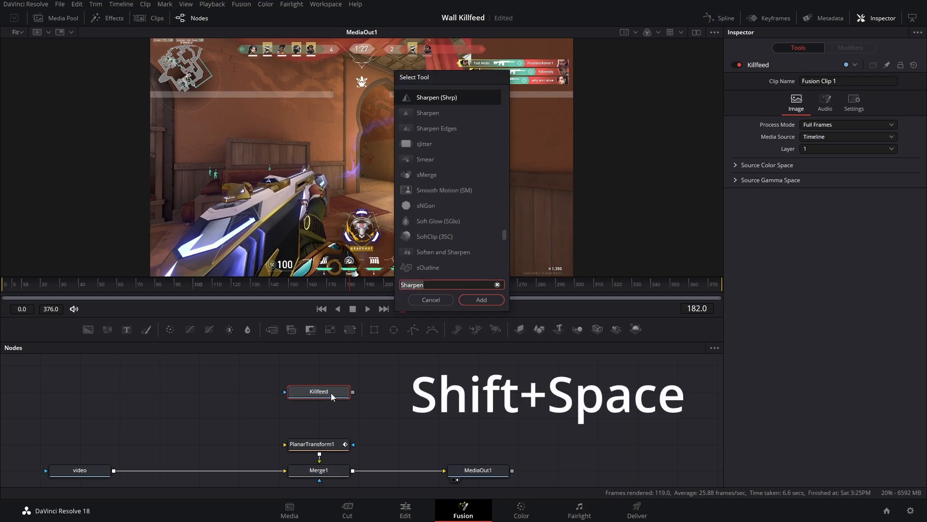
text(cor)
key(Return)
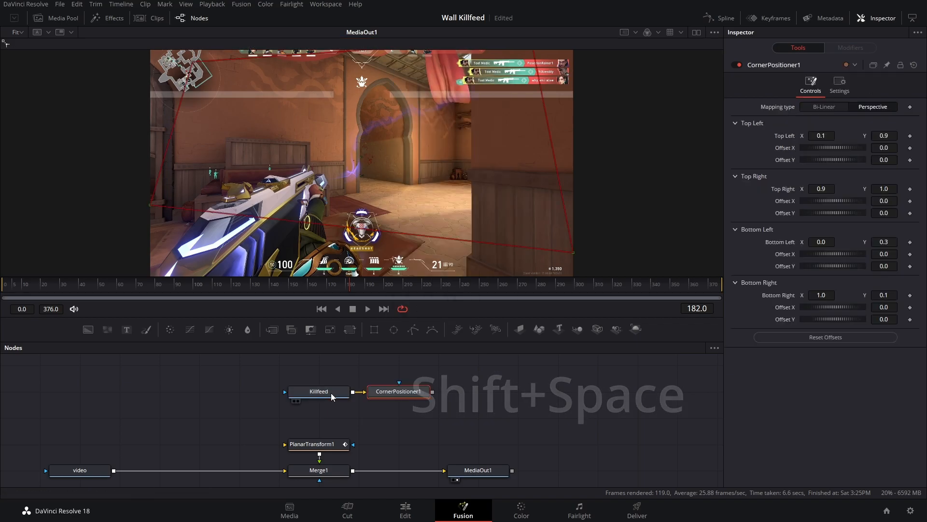
drag(420, 392, 286, 446)
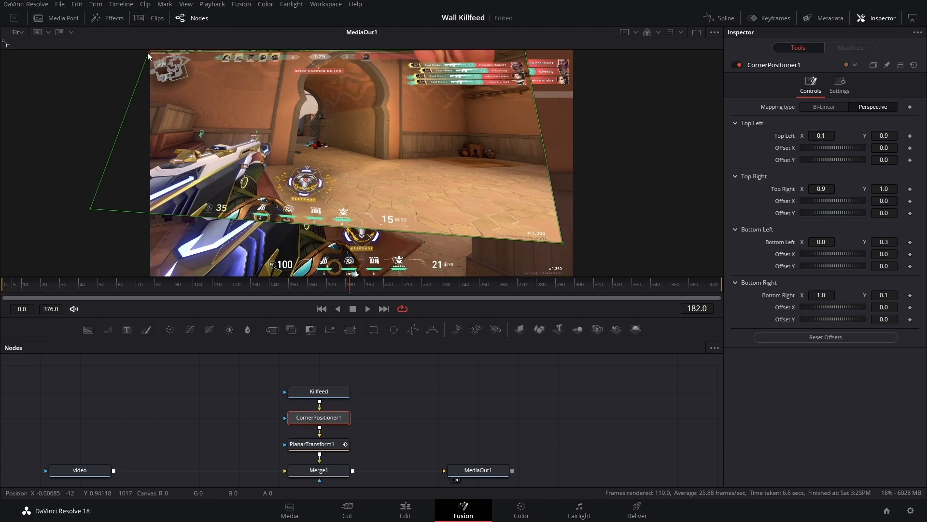
Step: Move all four CornerPositioner1 corners roughly onto the wall area inside the archway
drag(148, 54, 360, 146)
drag(524, 53, 409, 162)
drag(564, 272, 412, 210)
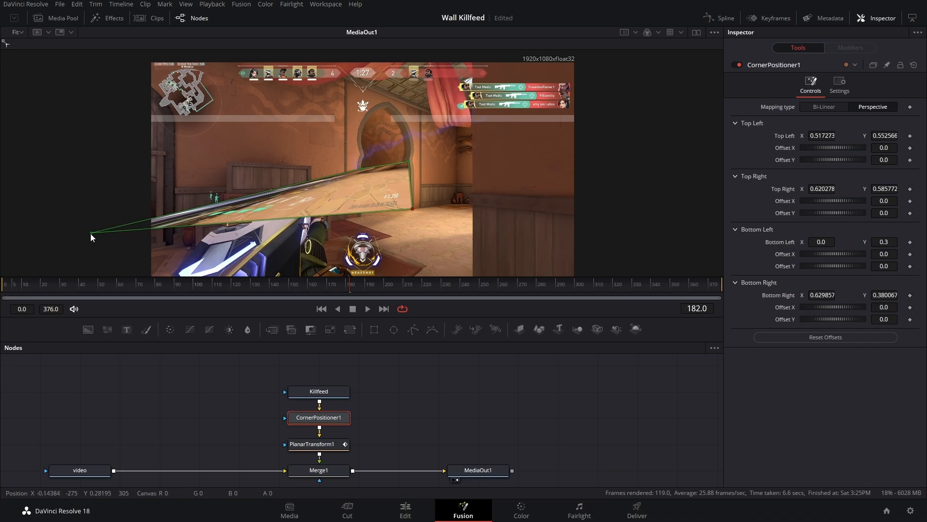
drag(92, 236, 349, 203)
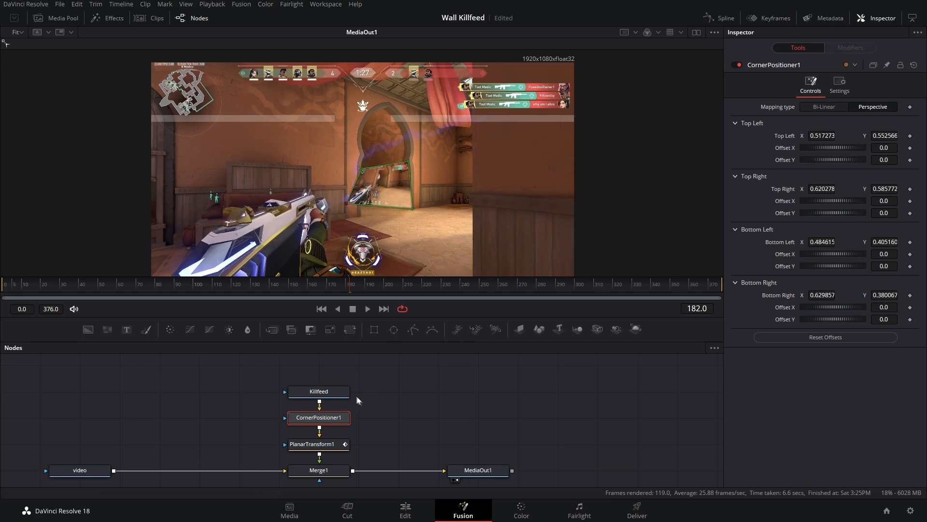
Step: Disable the Killfeed node and align CornerPositioner1's top-left, bottom-left and top-right corners with the archway wall's edges
click(336, 392)
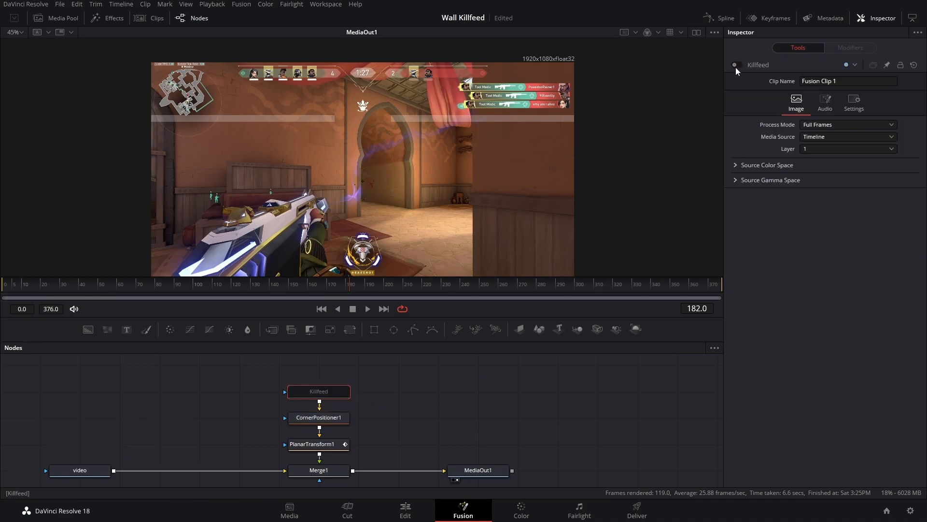
click(319, 418)
scroll(402, 205, up, 5)
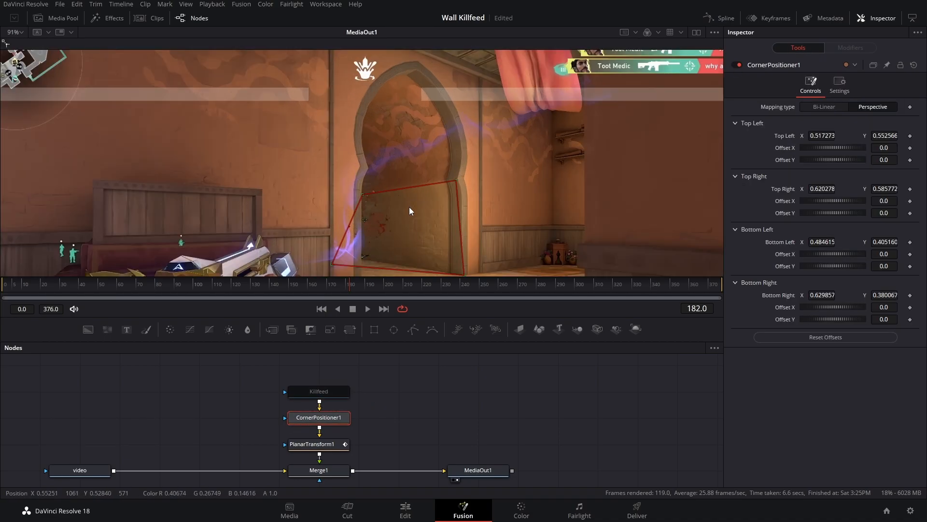
drag(338, 116, 337, 114)
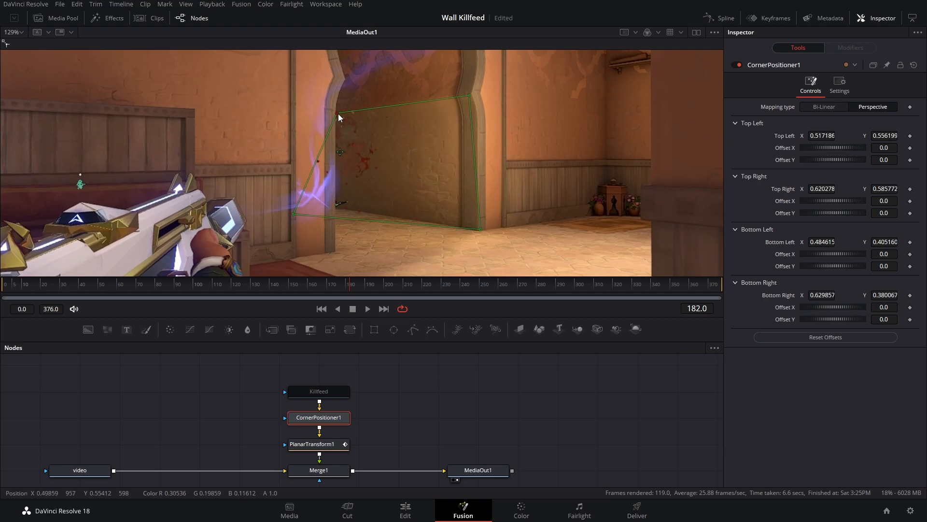
drag(292, 213, 336, 211)
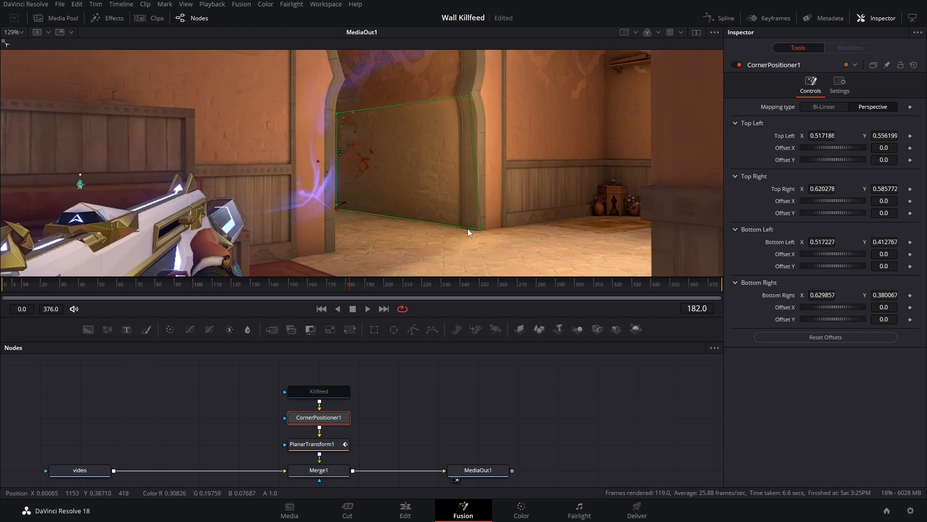
drag(470, 96, 478, 94)
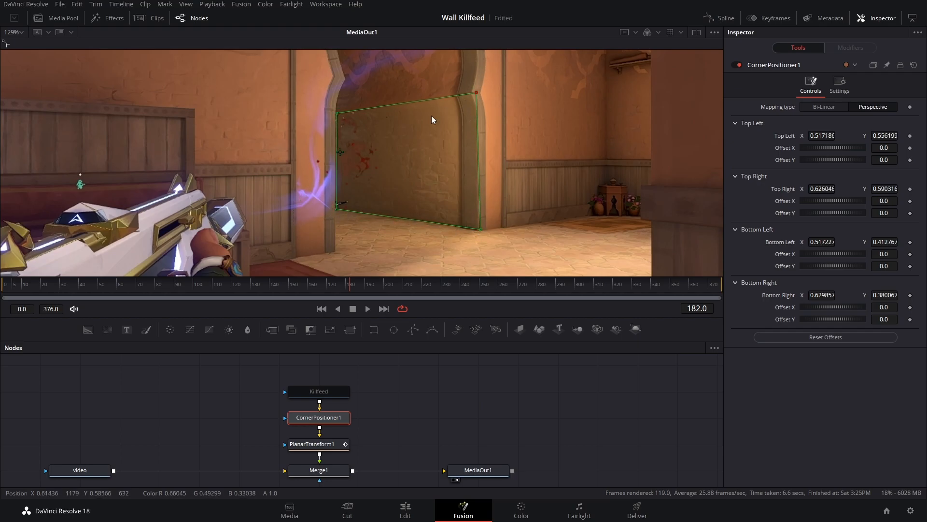
Step: Fine-tune the corners: top left to about 0.516, 0.558, bottom right 0.628, 0.378, and top right 0.623, 0.589
drag(337, 115, 368, 151)
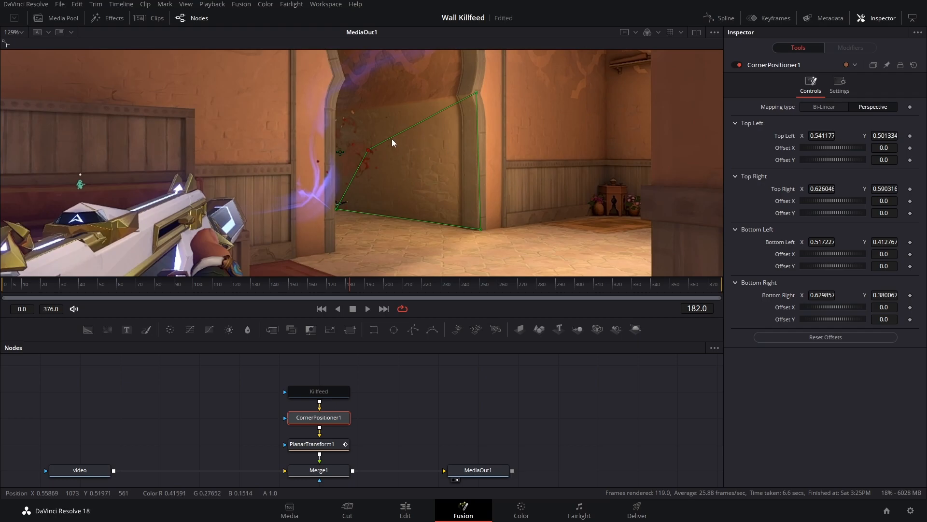
drag(367, 150, 339, 113)
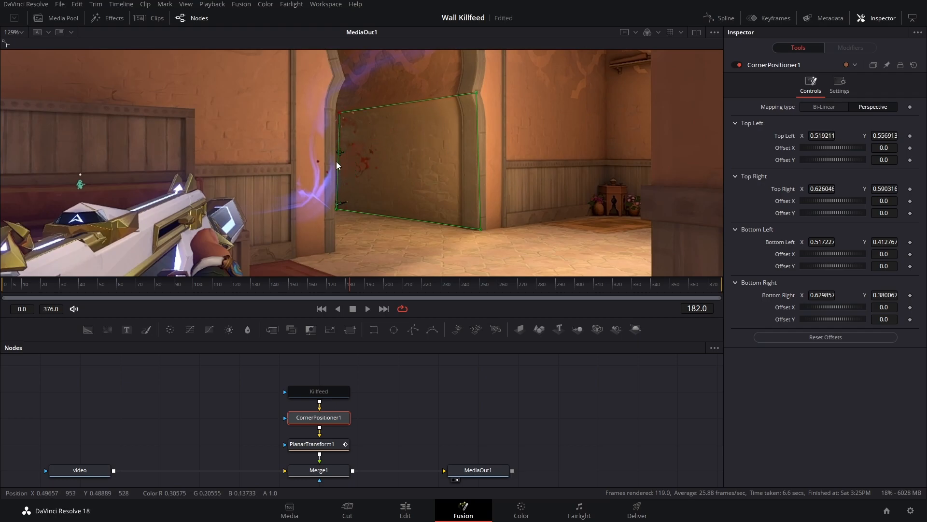
drag(339, 115, 337, 112)
drag(480, 229, 478, 231)
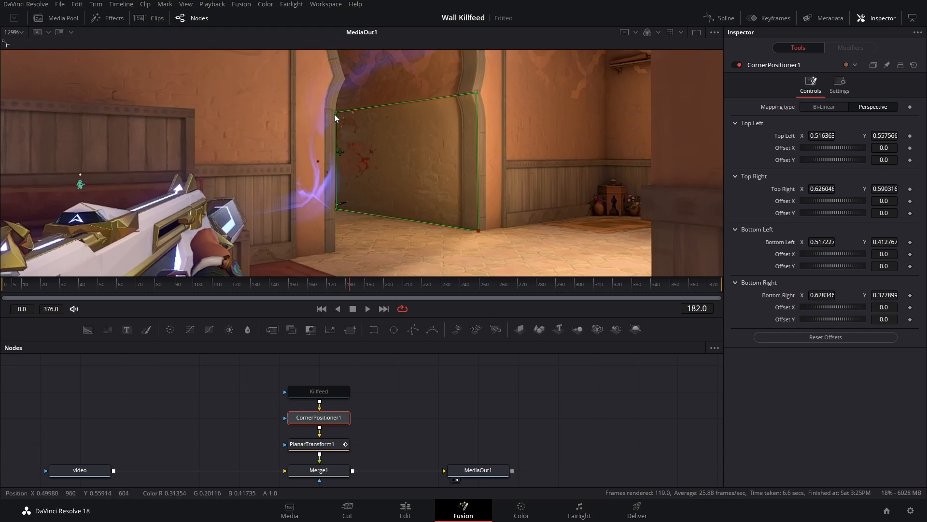
drag(476, 92, 472, 94)
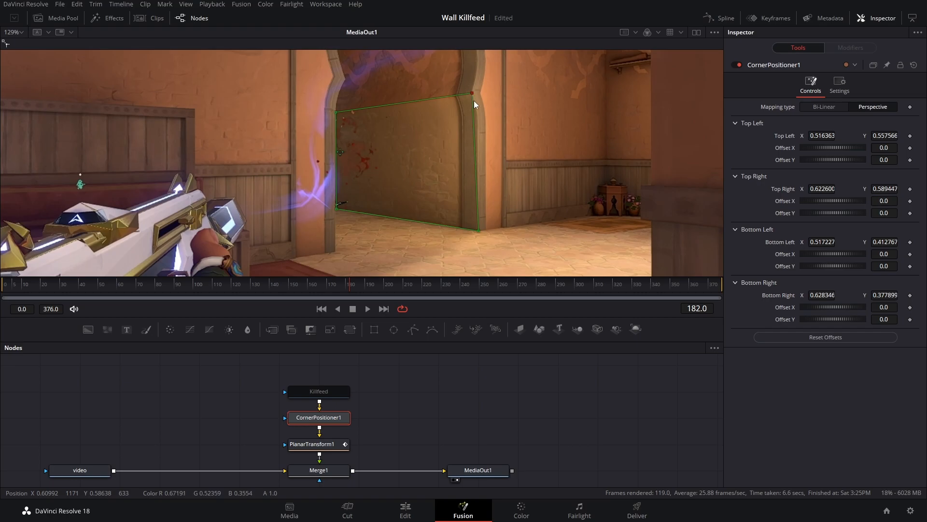
Step: Adjust CornerPositioner1's top-right corner to about 0.628, 0.590 and save the project
drag(472, 94, 477, 92)
key(ctrl+s)
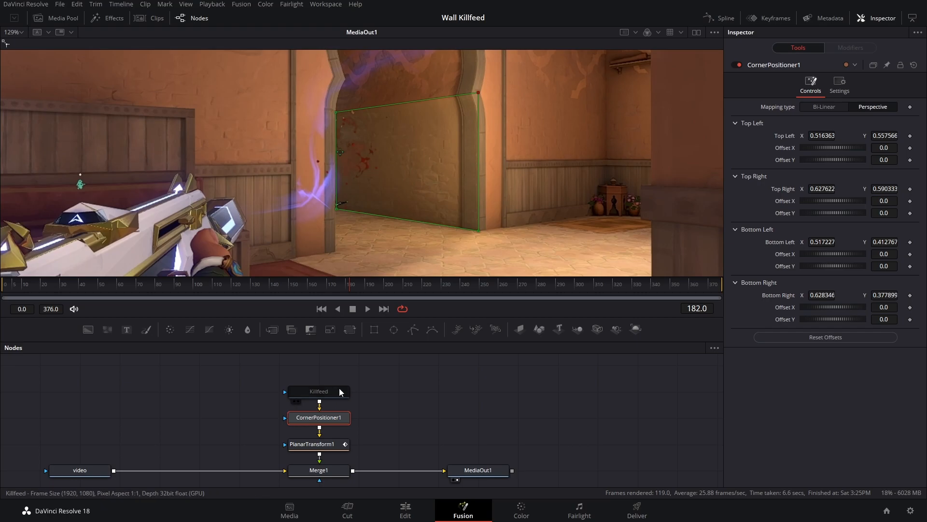
Step: Re-enable the Killfeed node and extend CornerPositioner1's top-left corner to about 0.500, 0.555 and bottom-left corner to about 0.501, 0.422
click(338, 395)
click(739, 65)
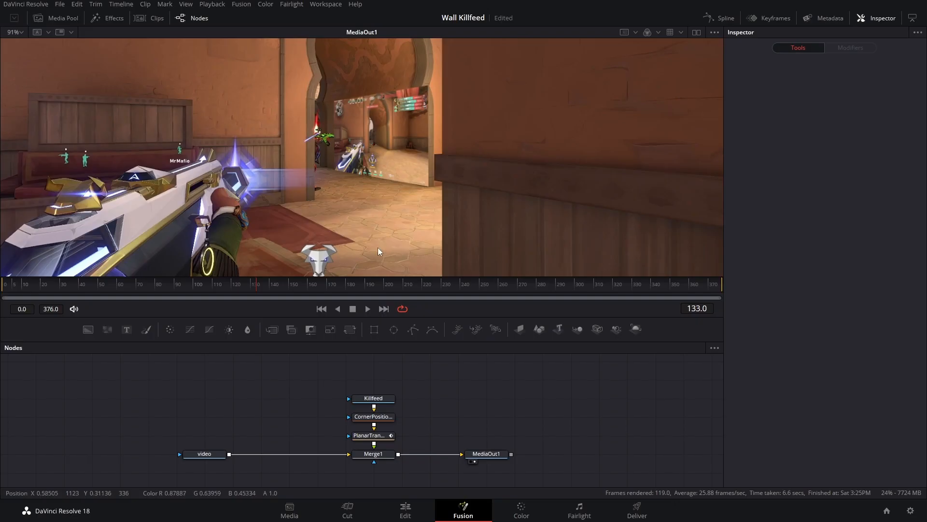
click(373, 416)
scroll(338, 148, up, 5)
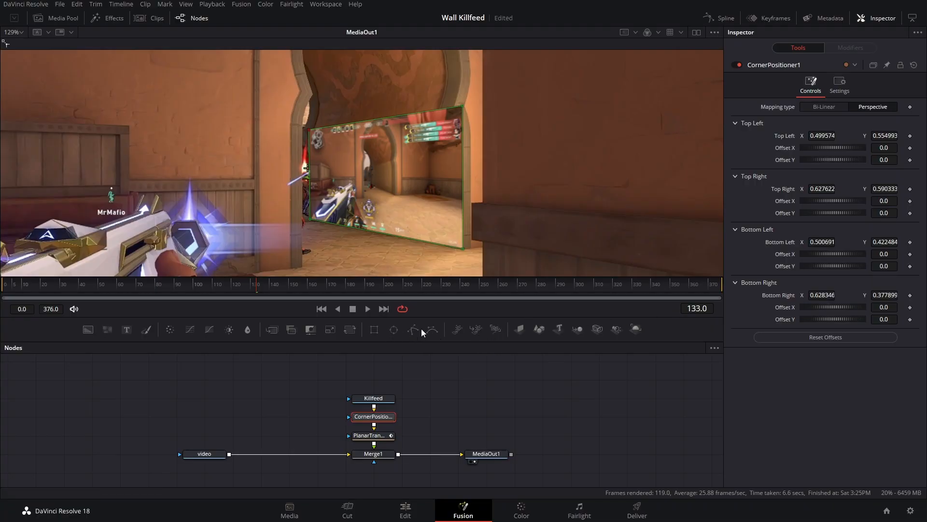
Step: Add a Polygon mask connected to the Killfeed node's effect mask and show the whole Killfeed node in the viewer
drag(419, 329, 349, 401)
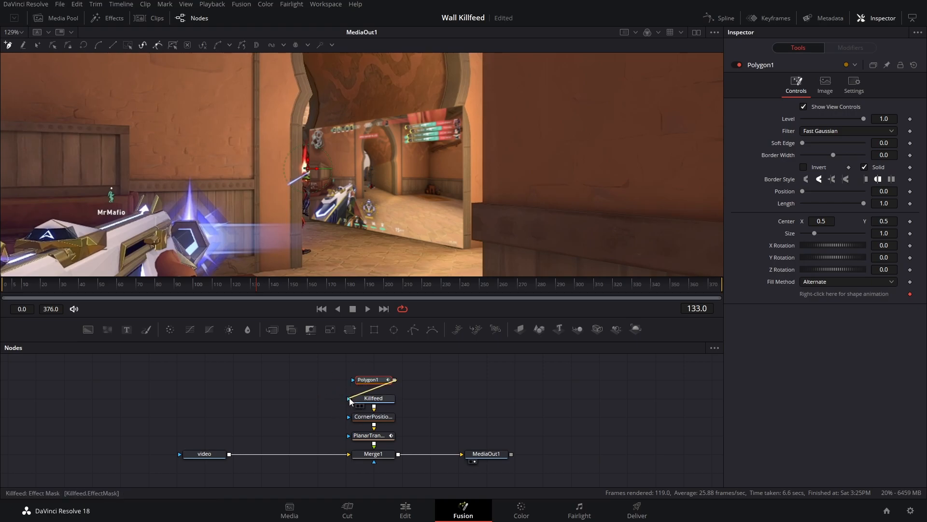
drag(350, 402, 350, 401)
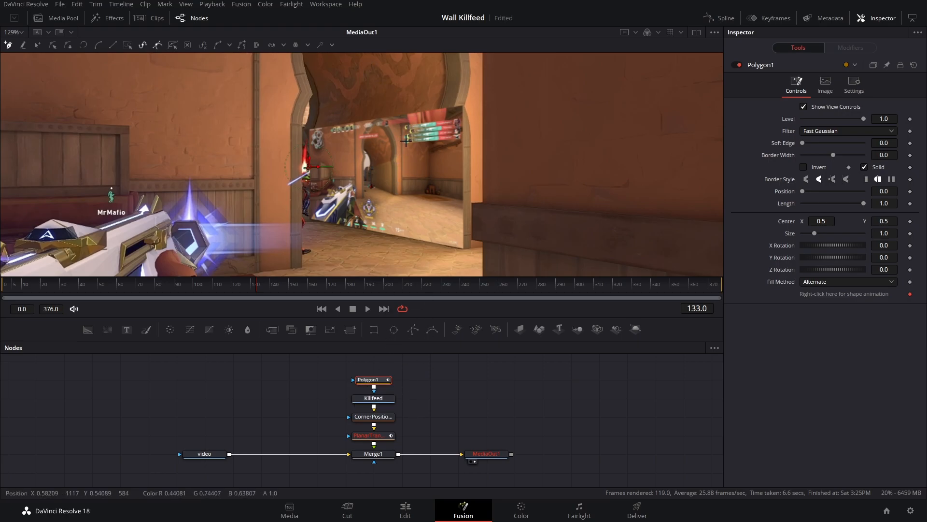
click(367, 399)
drag(382, 401, 388, 147)
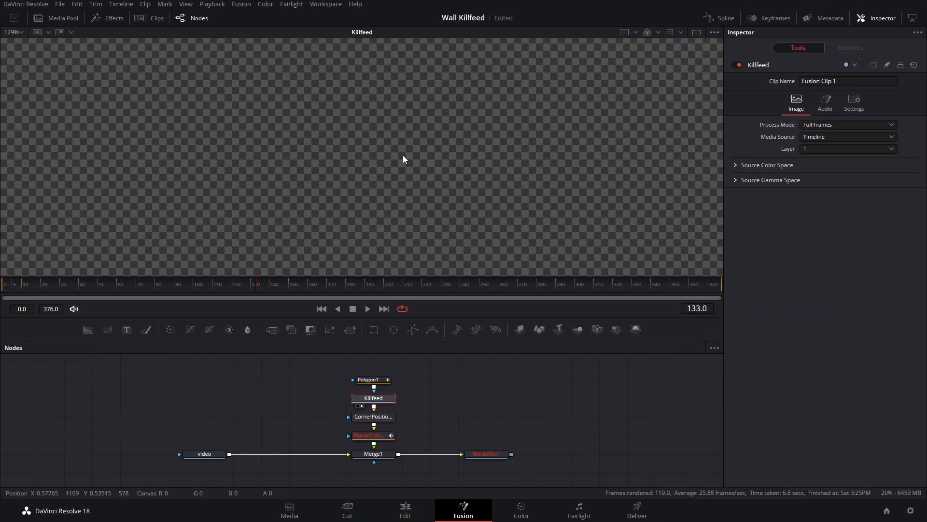
scroll(407, 180, down, 5)
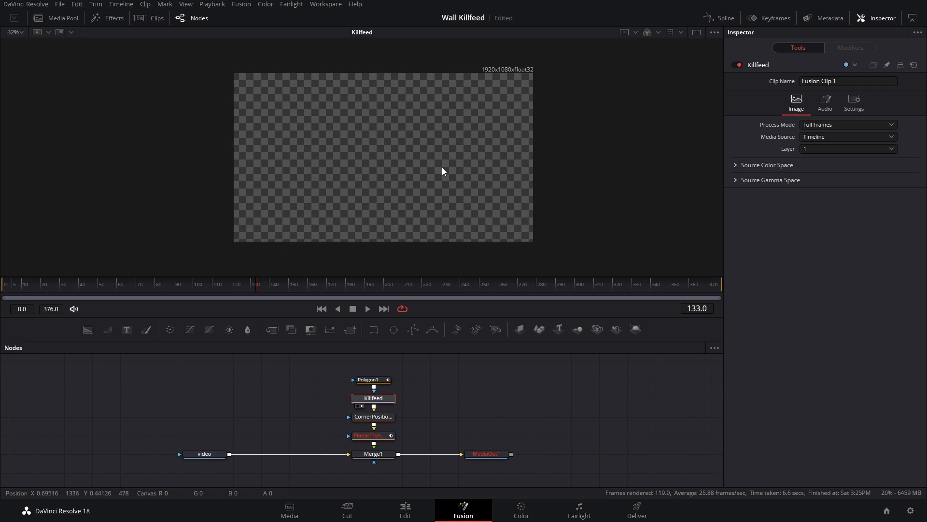
click(374, 380)
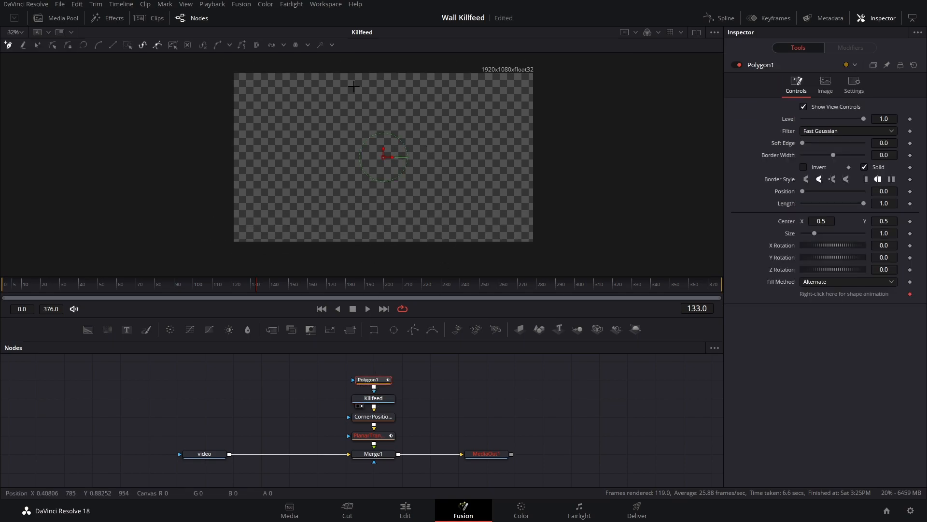
click(341, 189)
click(329, 131)
scroll(425, 183, up, 2)
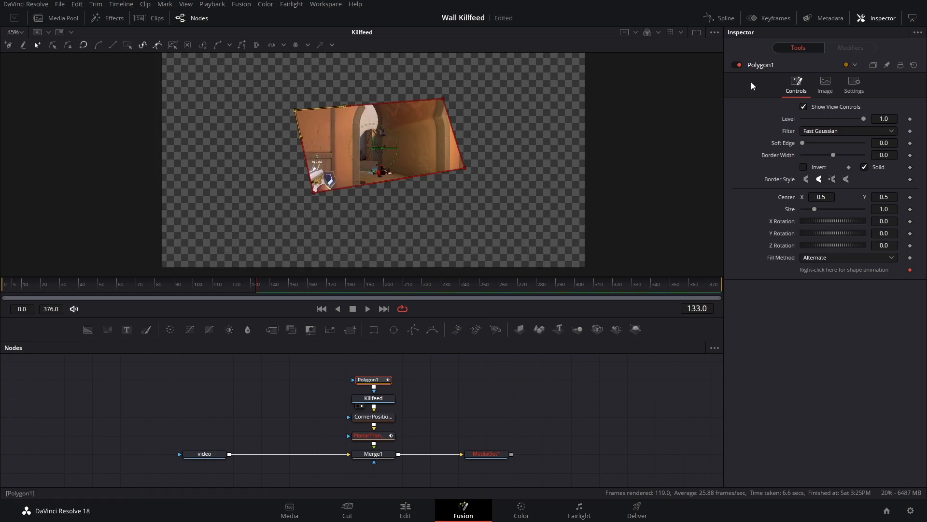
click(914, 65)
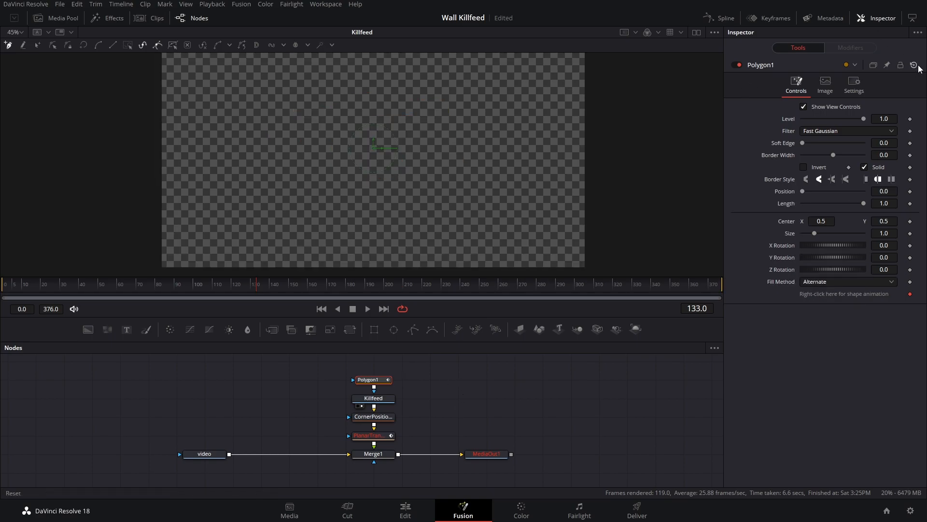
Step: Disable Polygon1 and begin outlining the topmost killfeed banner with points along its top edge and right-hand corners
click(737, 65)
drag(426, 105, 357, 132)
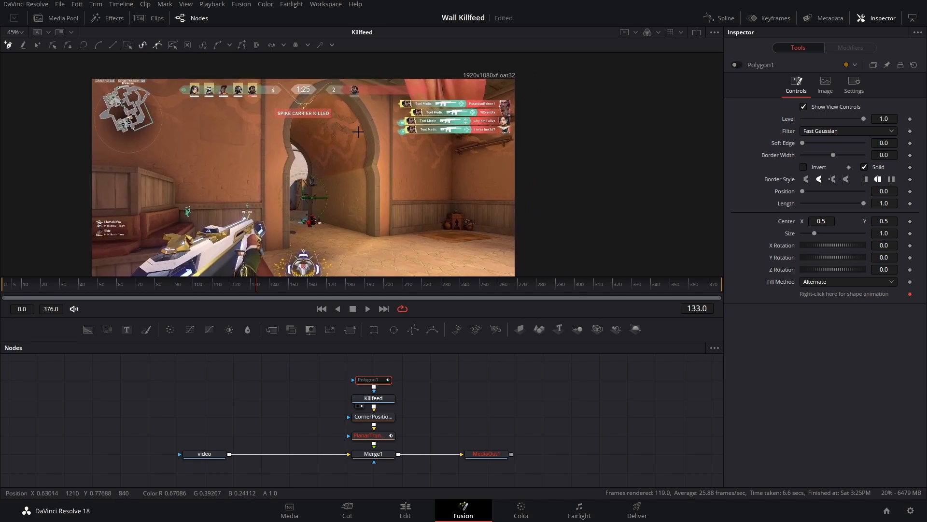
scroll(409, 125, up, 8)
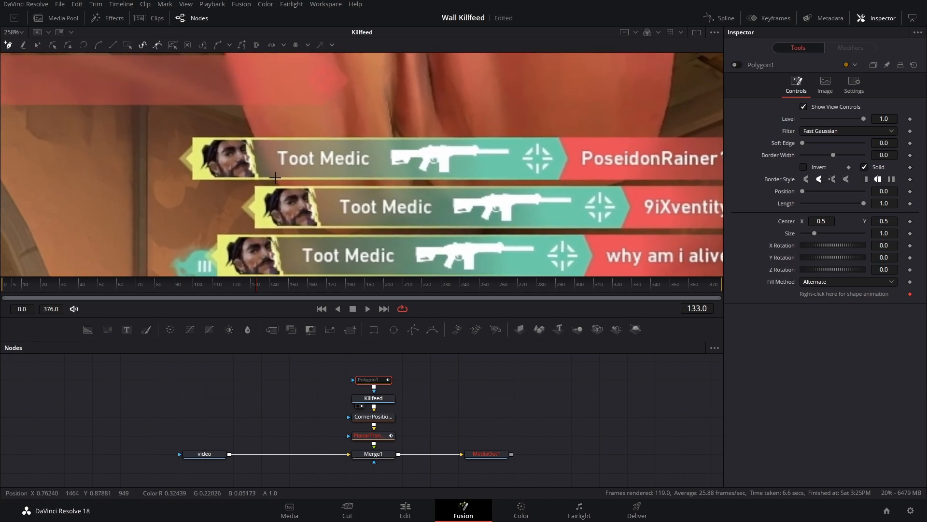
scroll(274, 179, up, 2)
scroll(360, 140, right, 7)
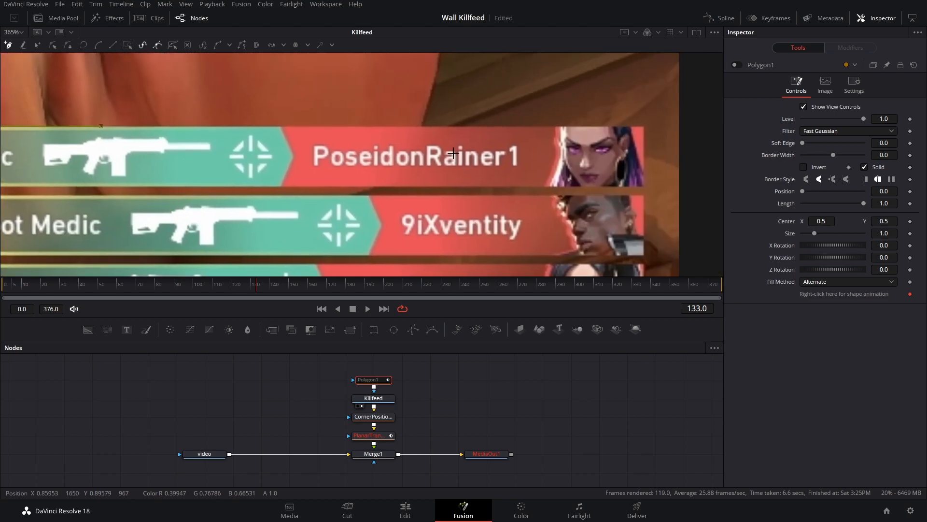
click(500, 127)
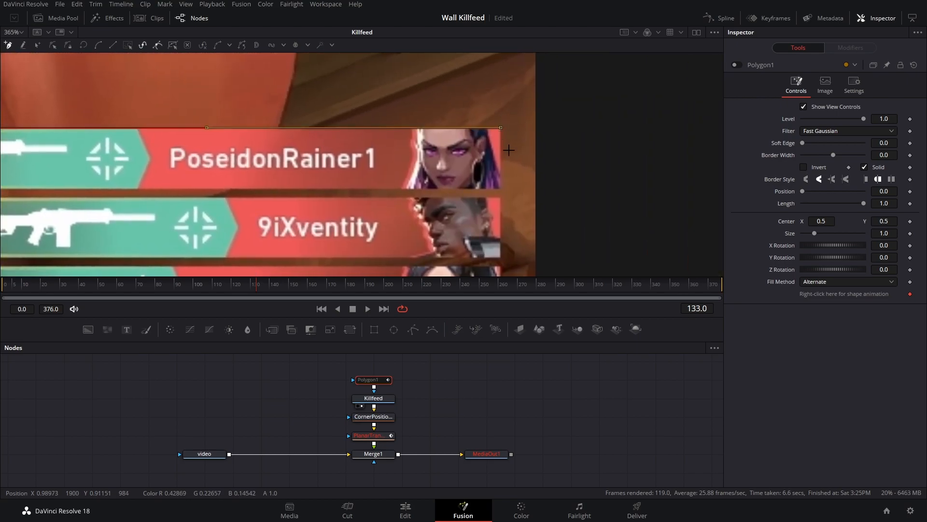
scroll(500, 140, down, 1)
click(498, 149)
Step: Close the Polygon1 outline around the banner's bottom-left corner and pointed left tip, and re-enable the mask
scroll(498, 149, left, 9)
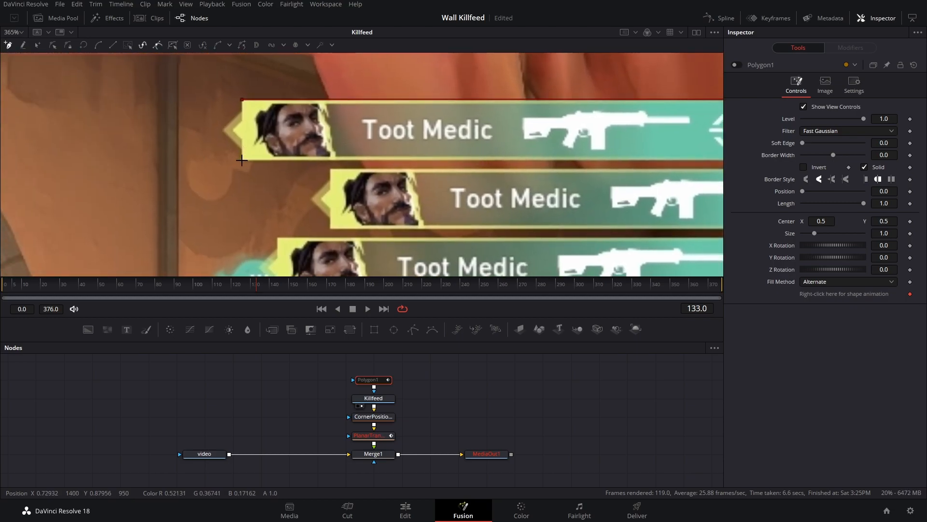
click(241, 160)
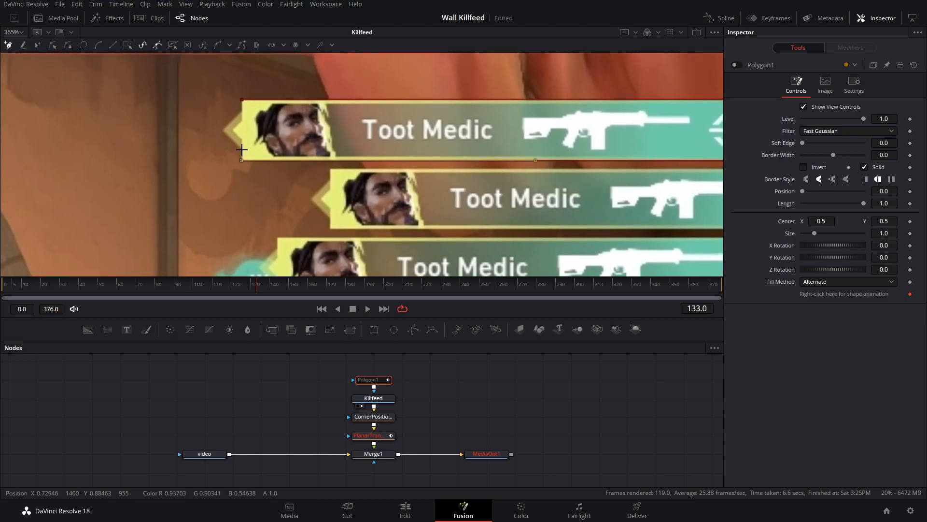
click(222, 131)
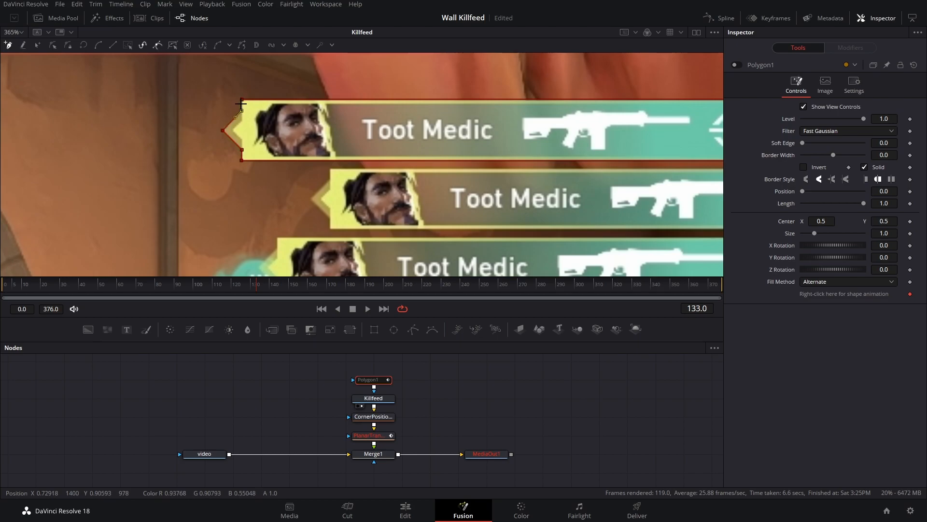
click(243, 101)
scroll(244, 104, down, 3)
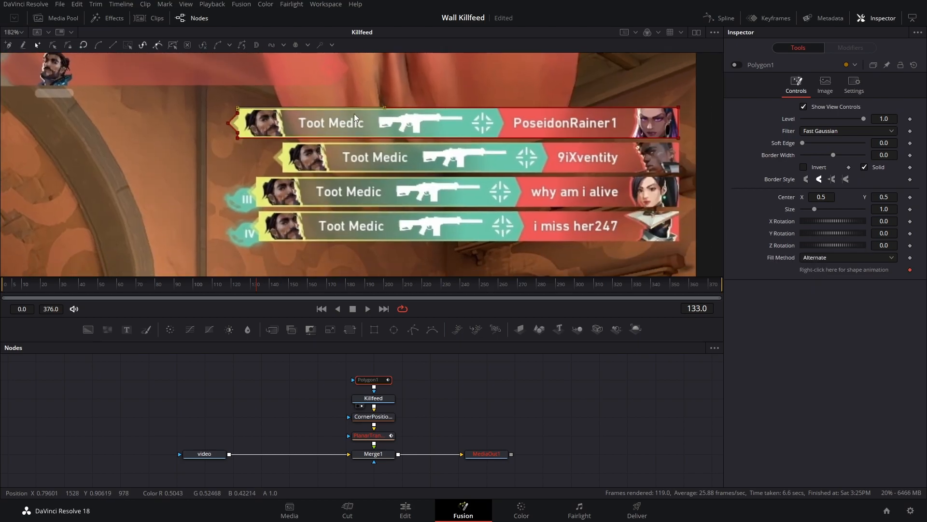
click(737, 65)
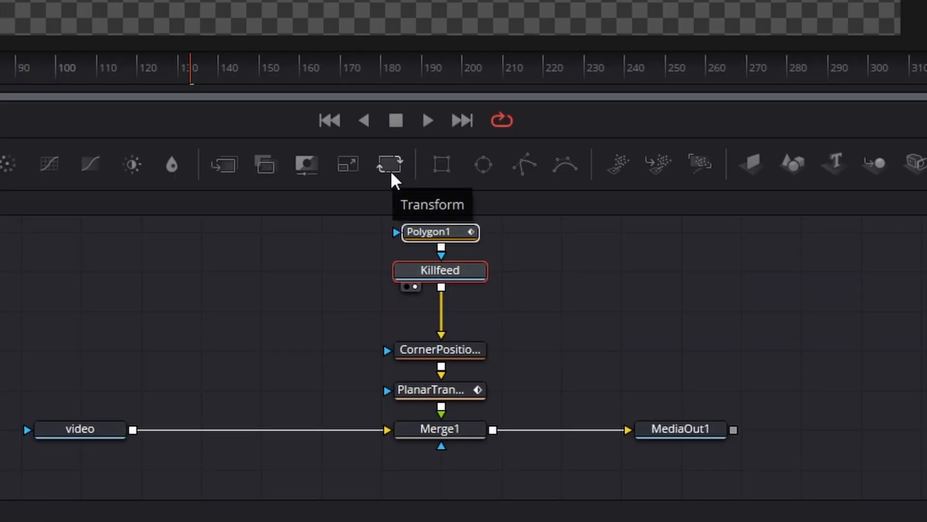
Step: Insert a Transform node between Killfeed and CornerPositioner1 and move its pivot onto the killfeed banner at about 0.864, 0.896
drag(391, 168, 445, 319)
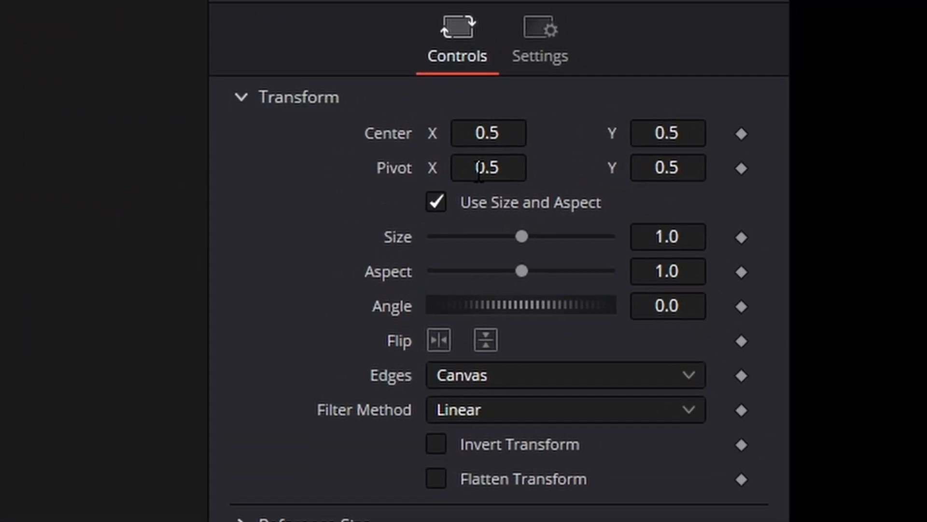
drag(819, 131, 826, 130)
drag(449, 172, 500, 172)
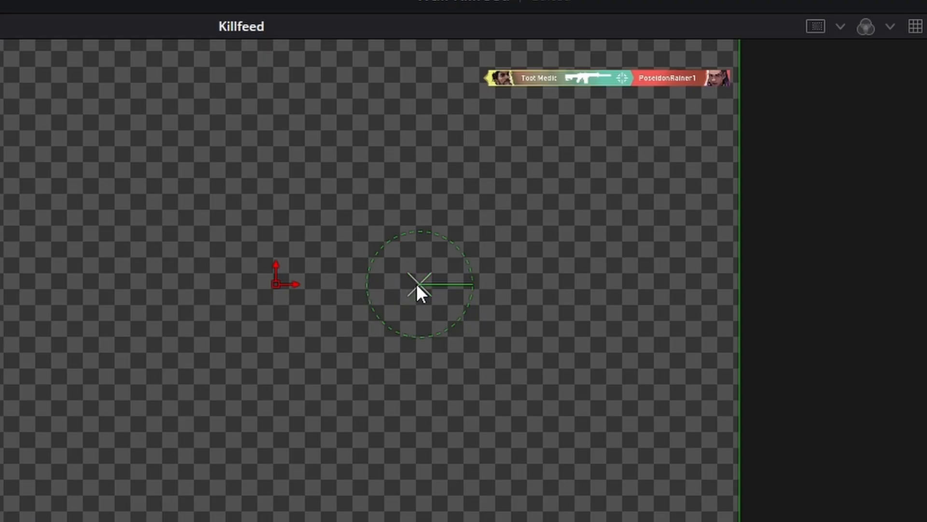
drag(417, 283, 612, 80)
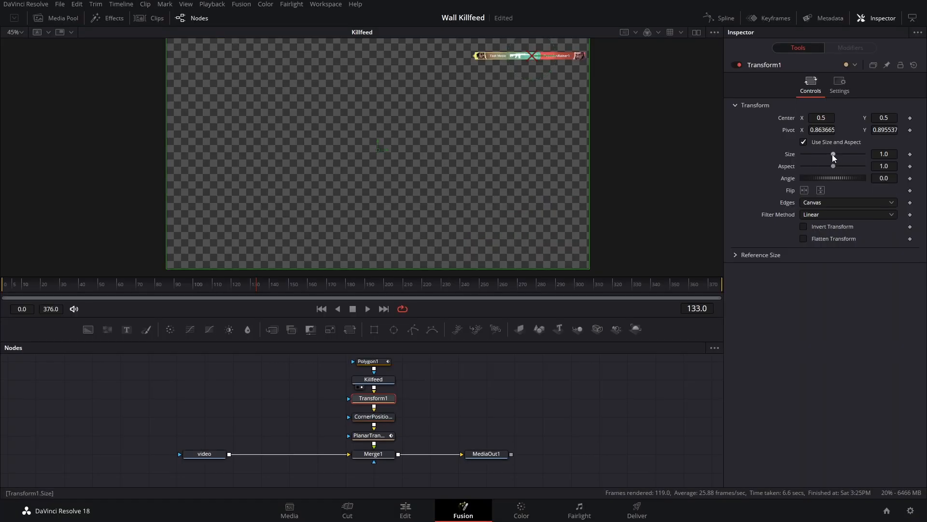
Step: Try enlarging Transform1 about the banner pivot and about the frame center, resetting its pivot and size to their defaults
drag(833, 155, 838, 154)
key(1)
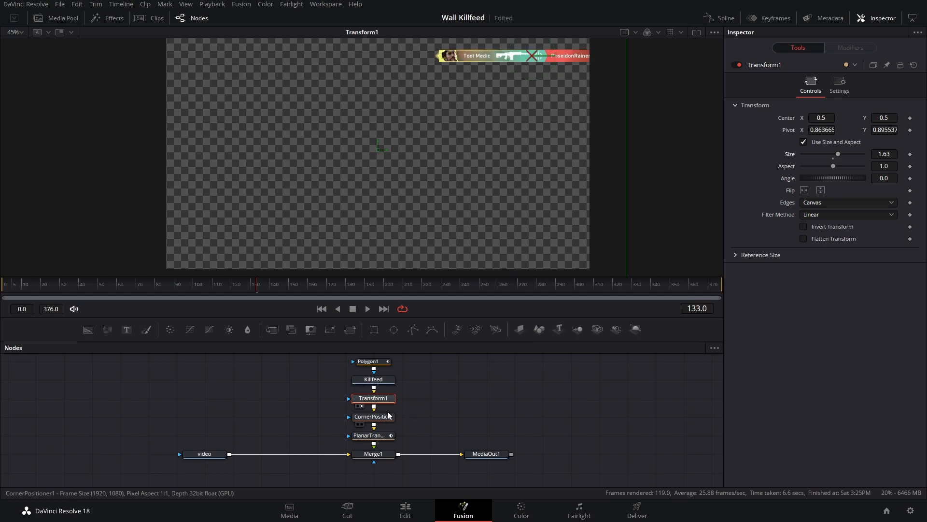
drag(841, 152, 856, 152)
double_click(788, 129)
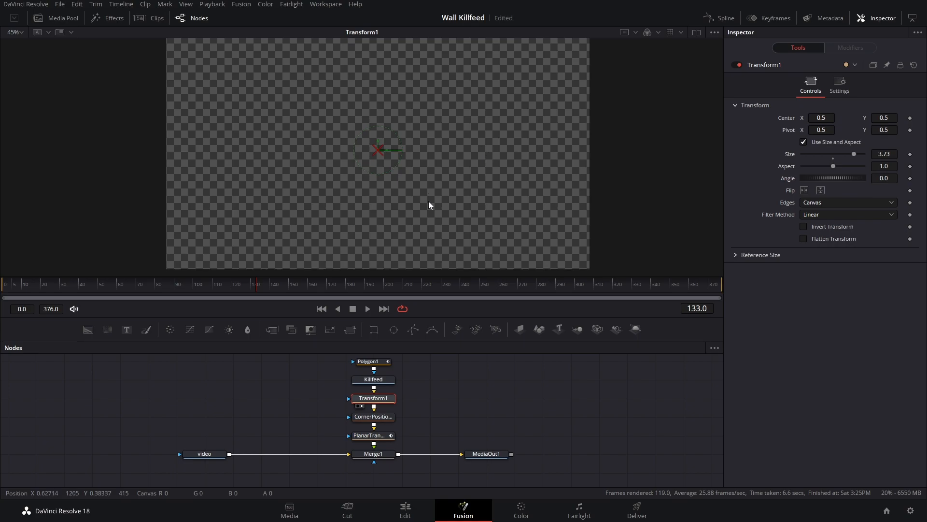
double_click(832, 155)
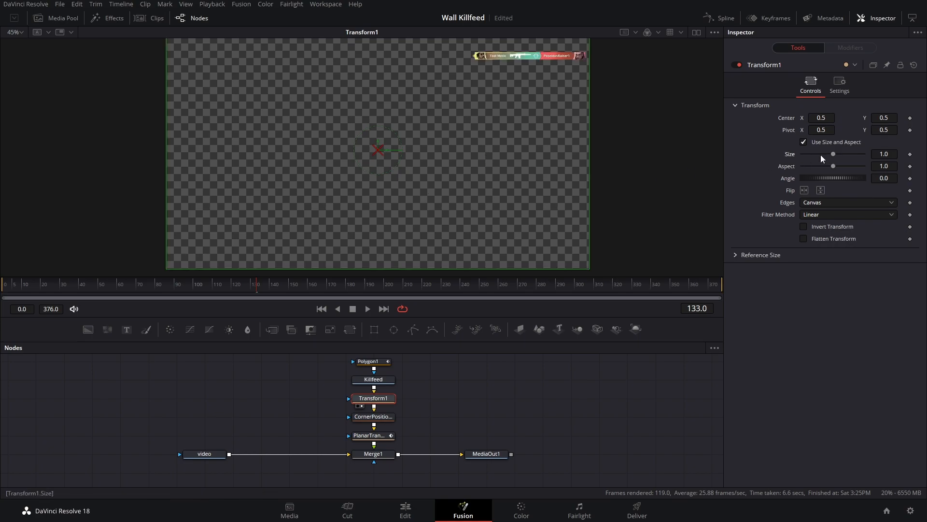
drag(833, 154, 834, 154)
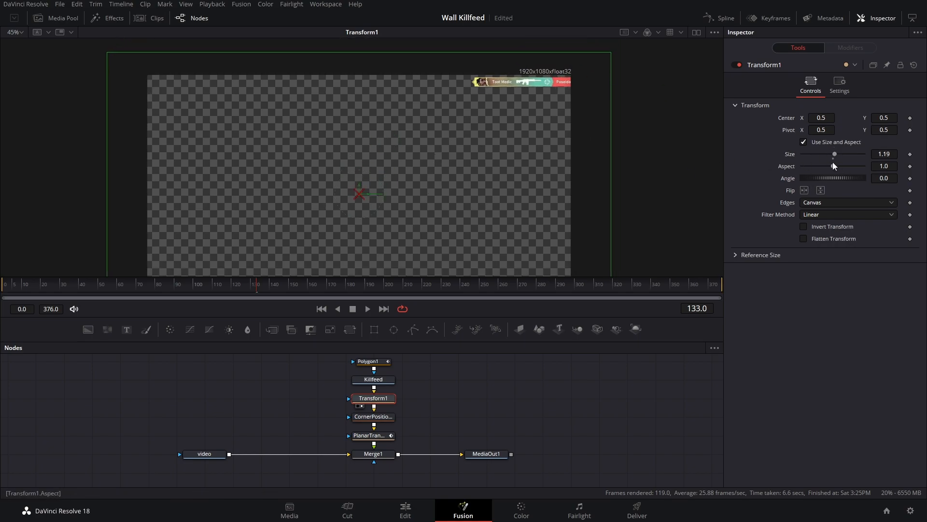
double_click(833, 155)
Step: Move Transform1's pivot onto the banner at about 0.871, 0.898 and increase its size to about 3.67 while viewing MediaOut1
drag(360, 194, 527, 109)
drag(834, 153, 850, 151)
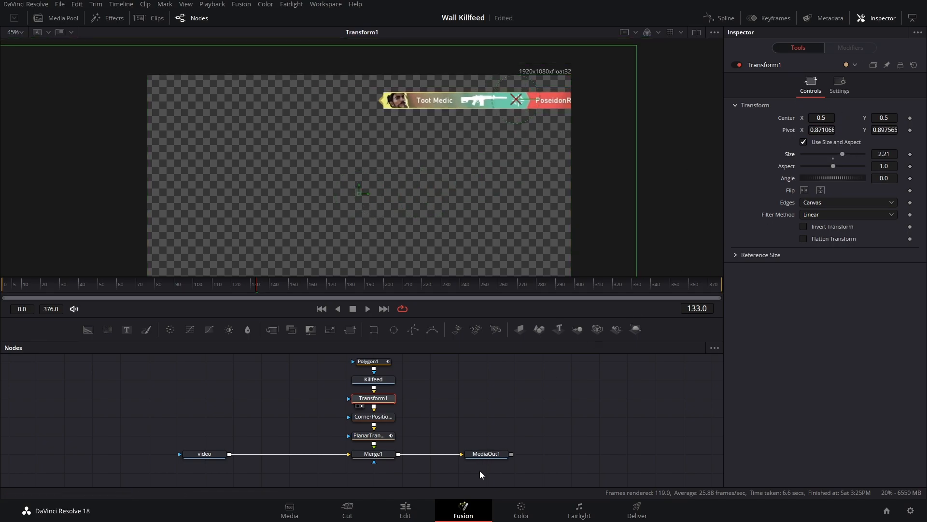
click(488, 454)
key(1)
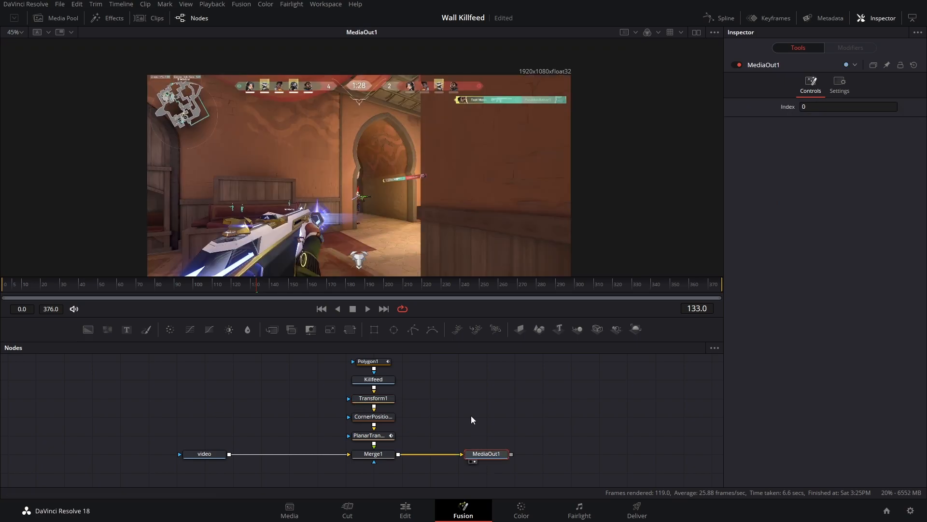
click(385, 400)
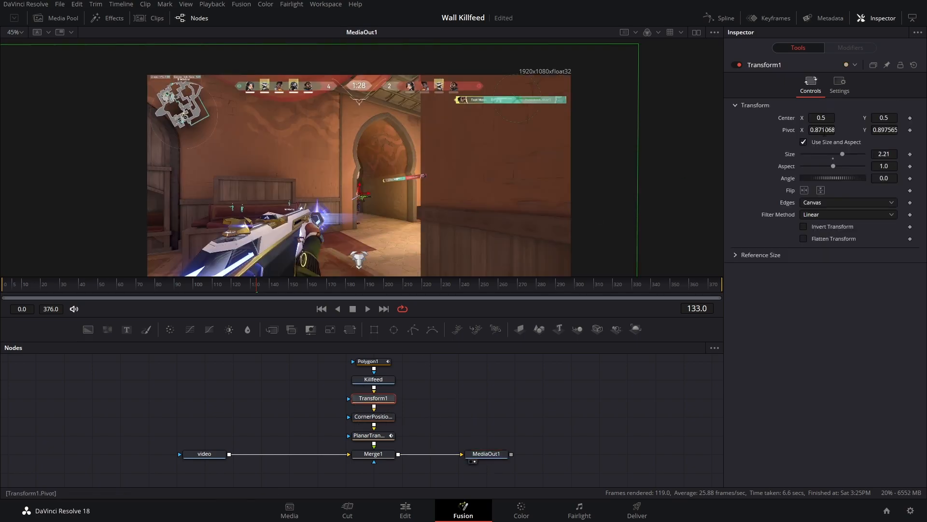
drag(842, 155, 853, 154)
scroll(393, 193, up, 4)
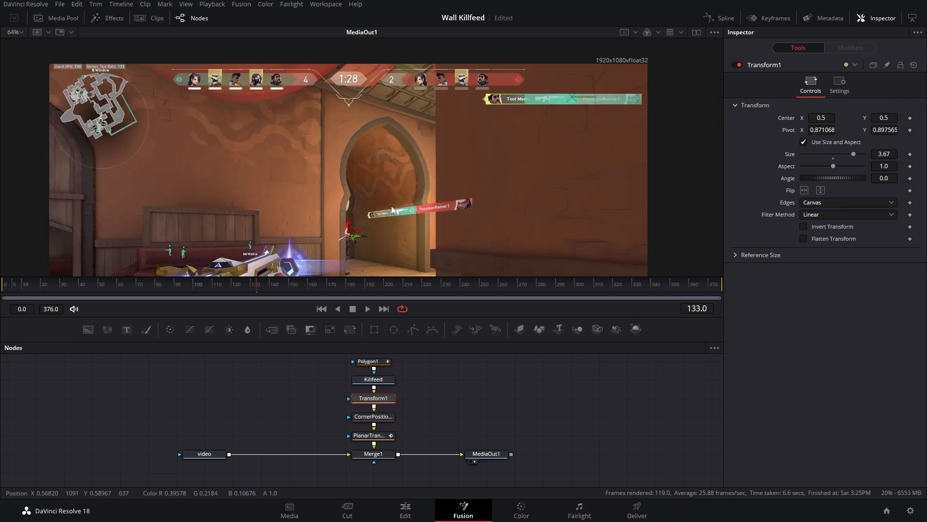
Step: Set Transform1's center to 0.183, 0.338 and size to 3.559, and check the banner's tracking on the wall up to frame 177
drag(822, 118, 678, 118)
drag(899, 118, 799, 118)
drag(884, 154, 830, 154)
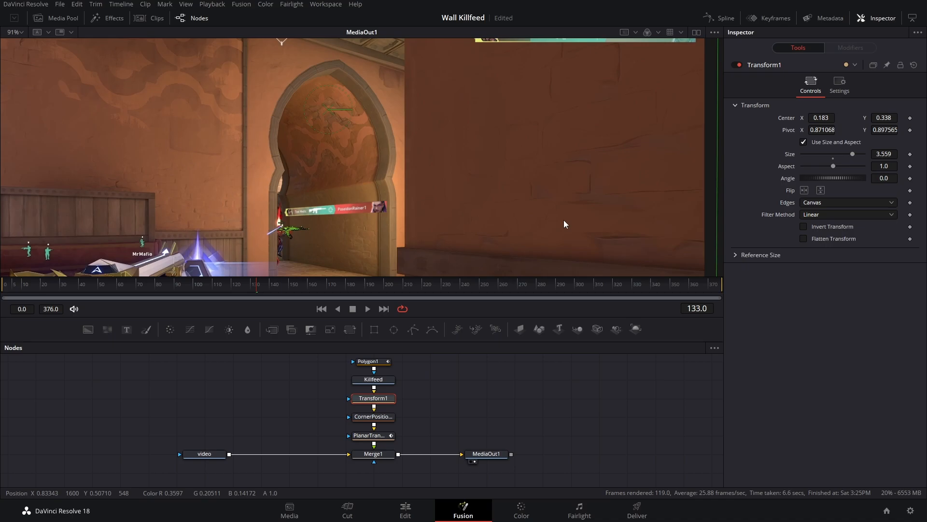
drag(622, 112, 600, 173)
drag(469, 175, 470, 161)
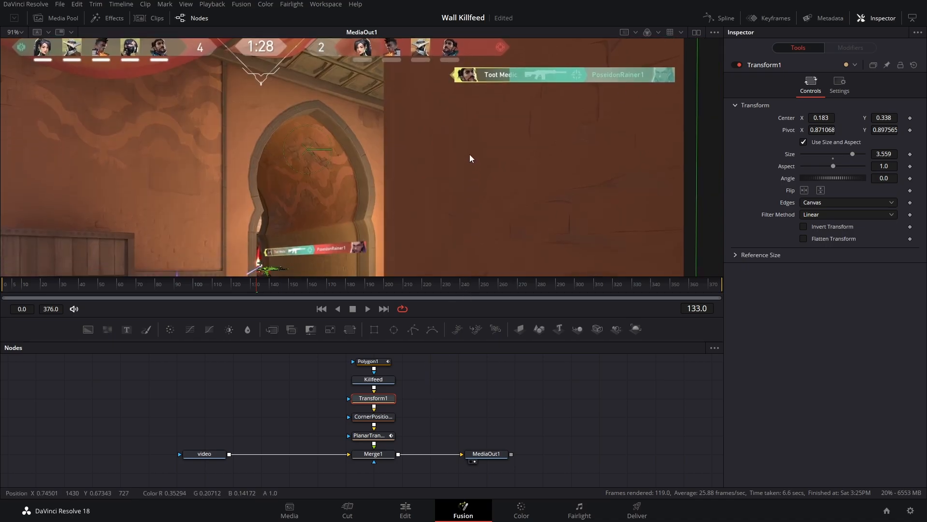
drag(286, 283, 341, 283)
mouse_move(389, 188)
mouse_down()
mouse_move(392, 233)
mouse_move(379, 199)
mouse_up()
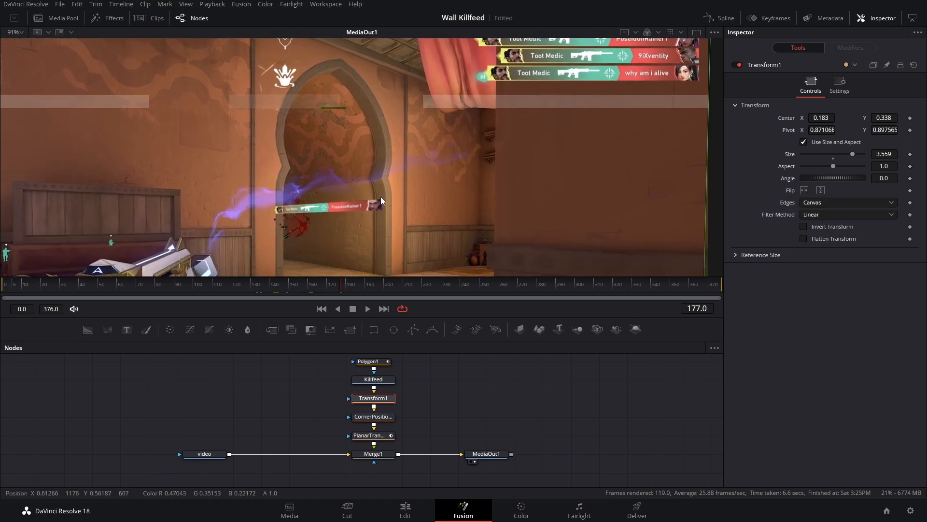
drag(341, 291, 306, 288)
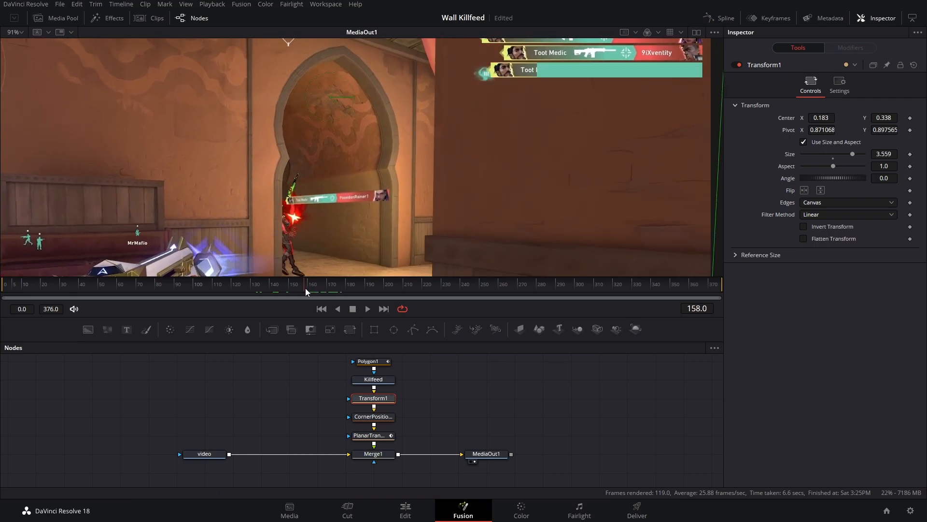
Step: Duplicate the Polygon1, Killfeed and Transform1 nodes together and place the copies beside the original chain
scroll(402, 390, up, 3)
drag(416, 392, 377, 421)
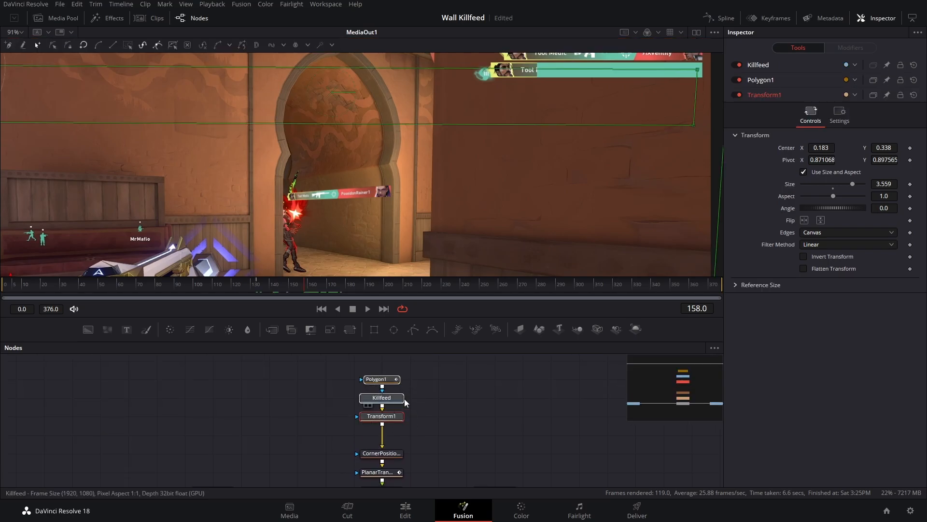
drag(427, 370, 372, 426)
right_click(389, 418)
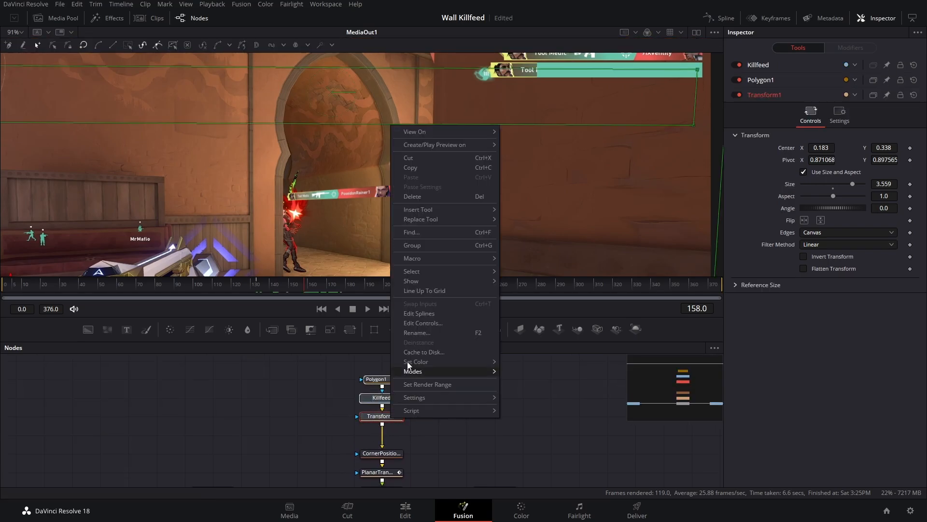
click(428, 169)
right_click(488, 393)
click(500, 396)
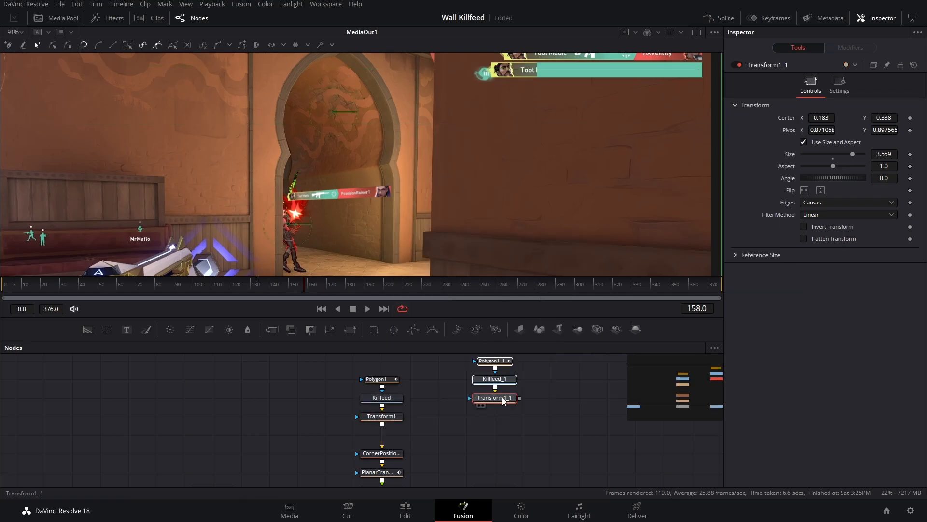
Step: Rename the original Killfeed node to Killfeed1 and its copy to Killfeed2
click(501, 401)
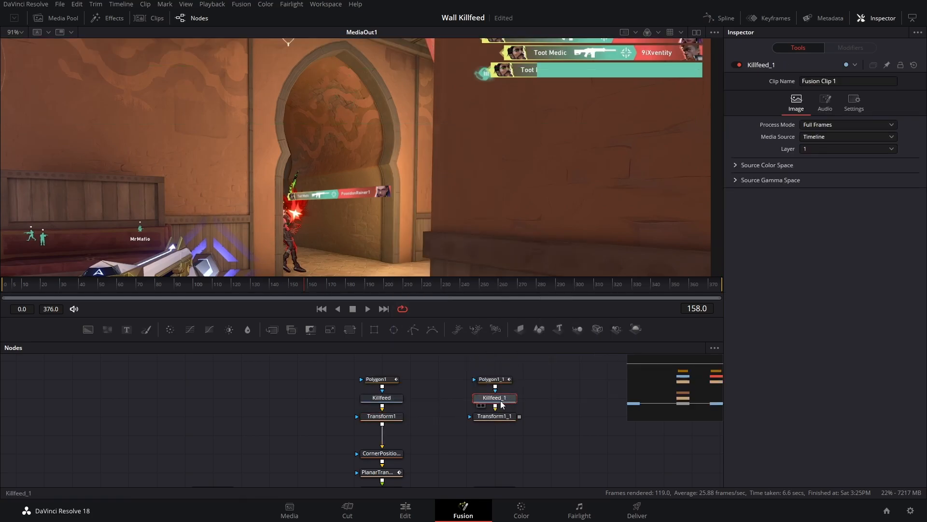
click(396, 403)
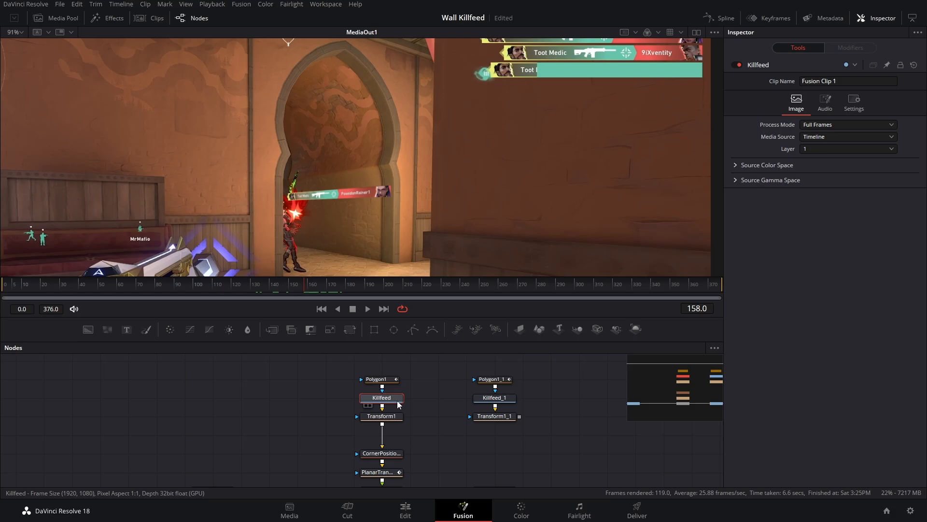
key(F2)
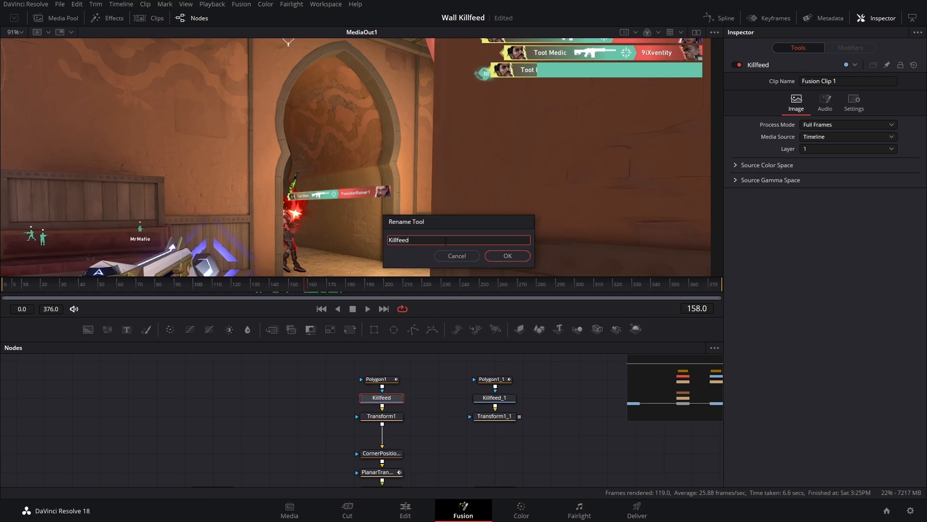
click(508, 255)
click(502, 399)
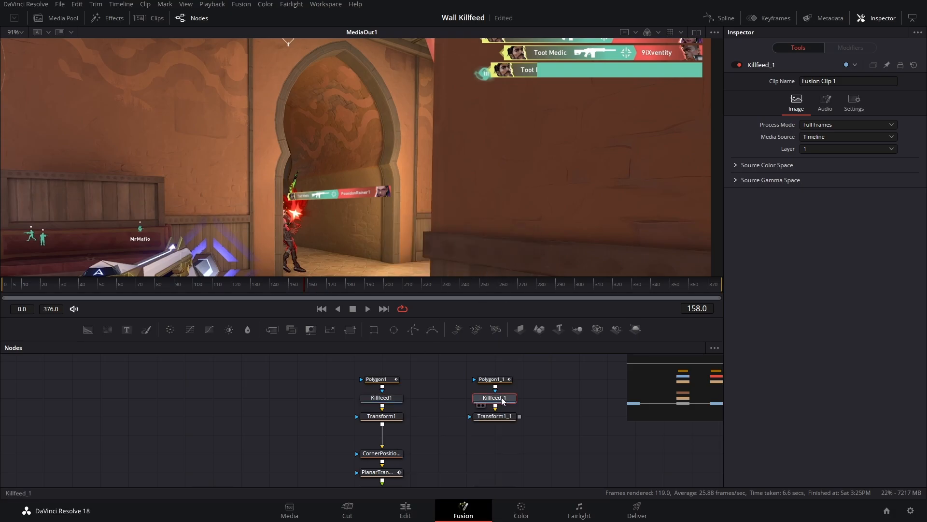
key(F2)
click(460, 243)
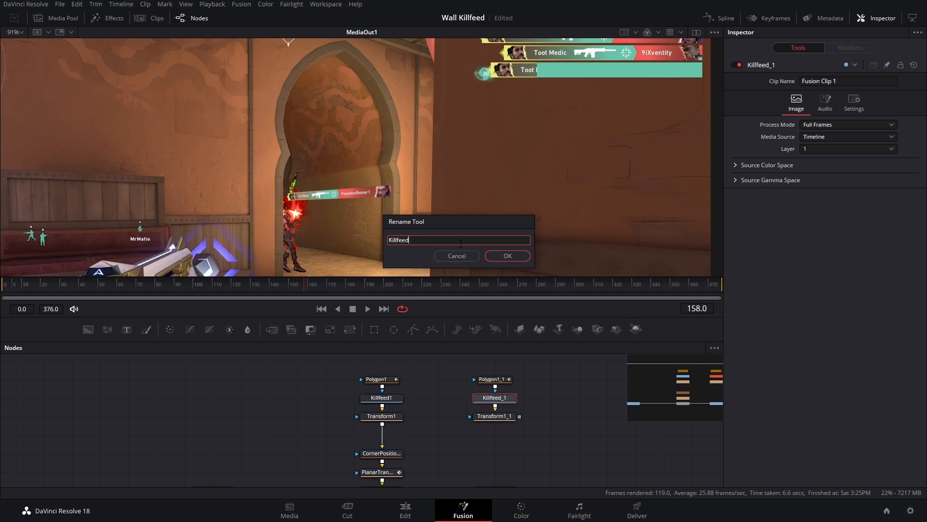
click(512, 259)
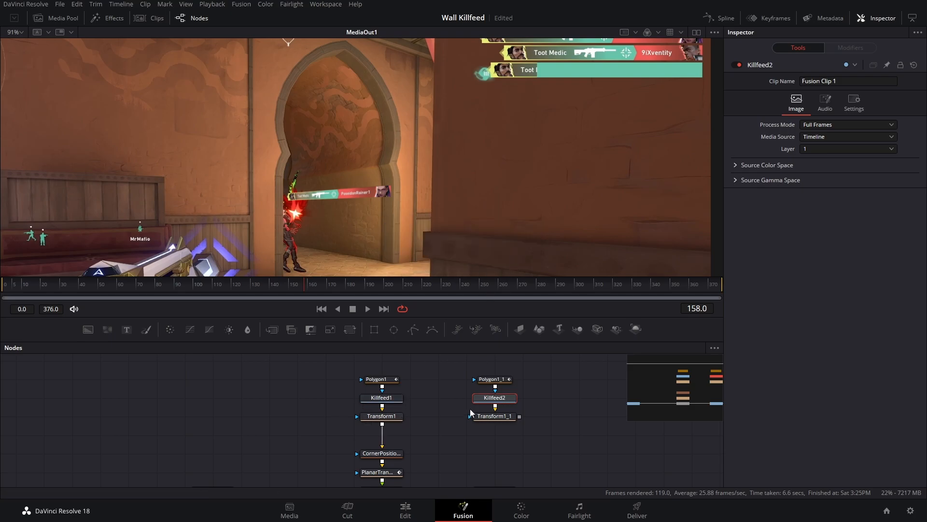
Step: Merge Transform1_1's output over Transform1's output and feed the combined result into the corner positioner
drag(520, 416, 383, 448)
click(408, 453)
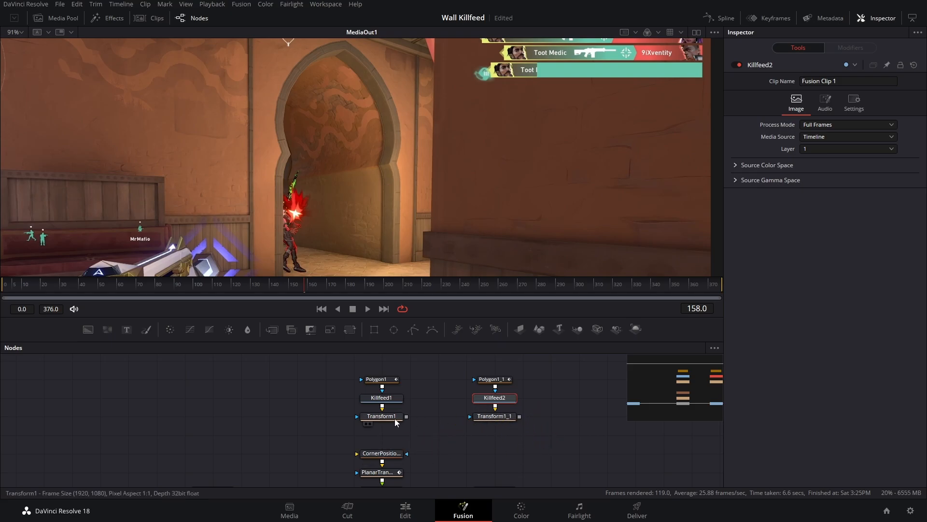
drag(406, 416, 367, 454)
drag(519, 416, 383, 423)
drag(555, 424, 390, 441)
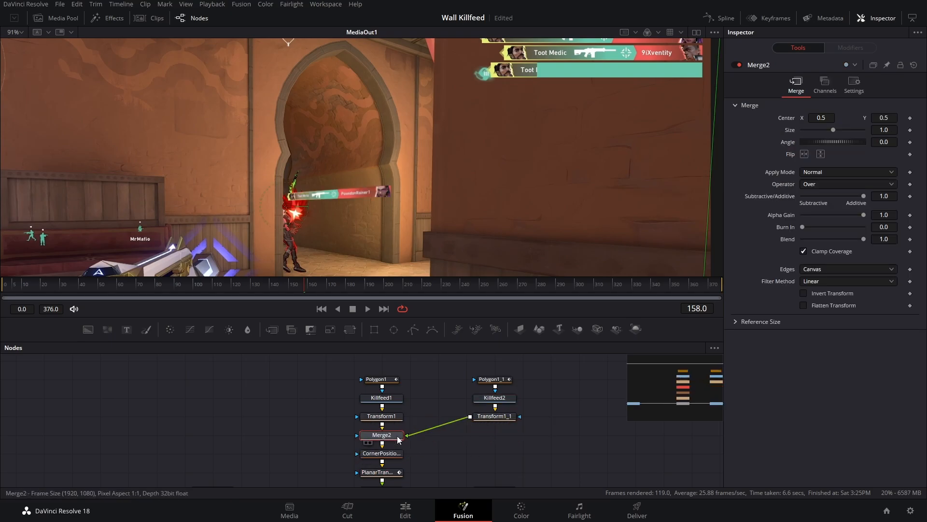
Step: Show Killfeed2 in the viewer and move its Polygon1_1, Killfeed2 and Transform1_1 nodes level with Merge2
click(491, 419)
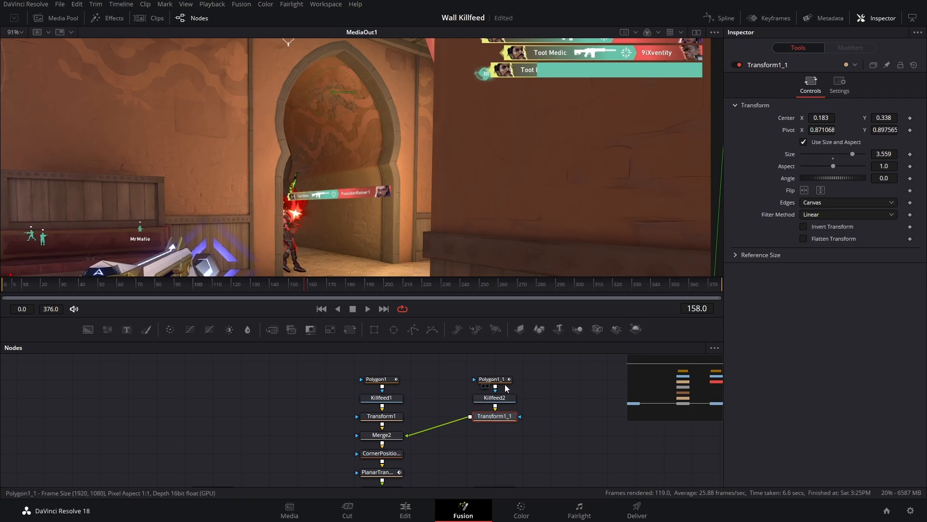
click(504, 402)
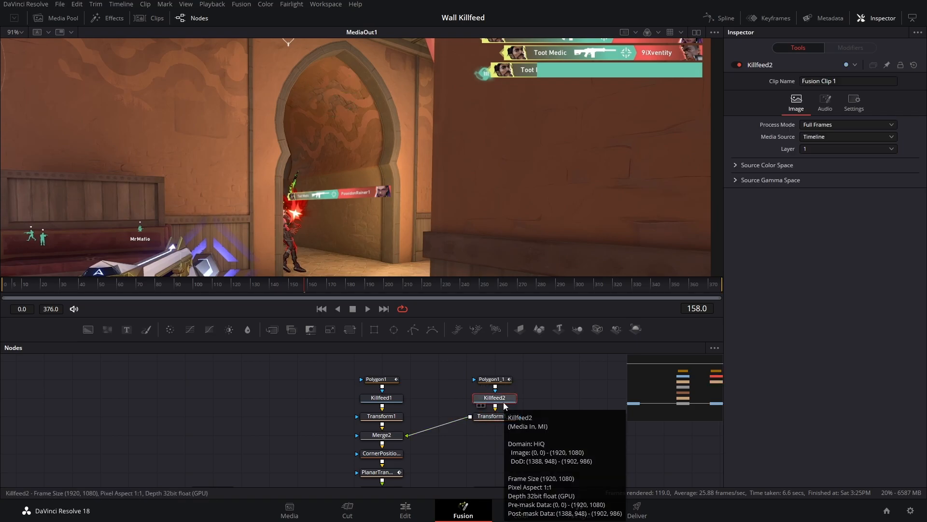
key(1)
scroll(436, 175, down, 2)
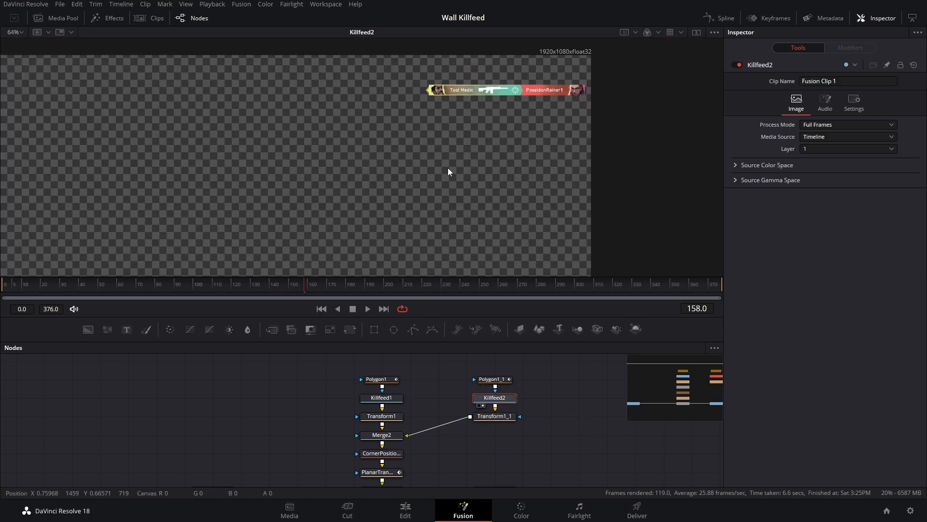
drag(448, 167, 432, 190)
drag(526, 371, 494, 421)
drag(503, 418, 479, 444)
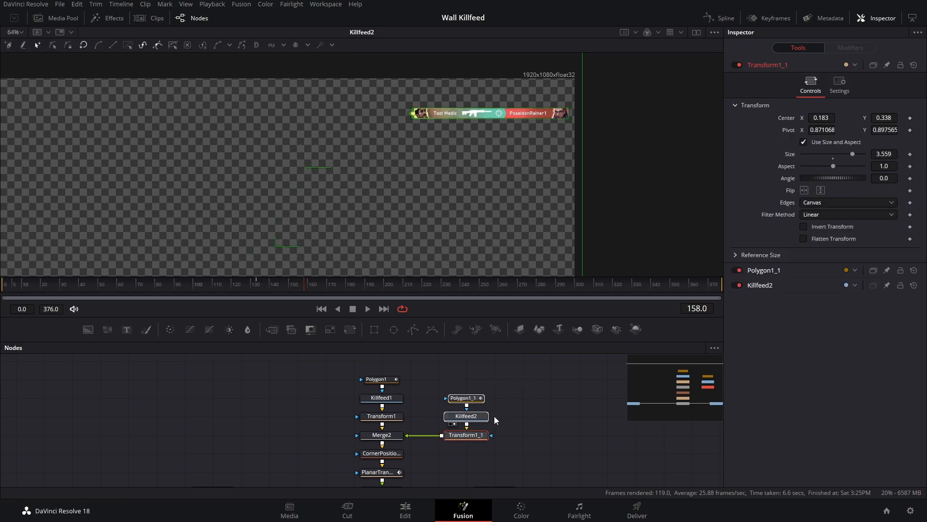
Step: Replace Killfeed2's copied polygon mask with a new Polygon node and disable it so the full frame shows
click(464, 397)
key(Delete)
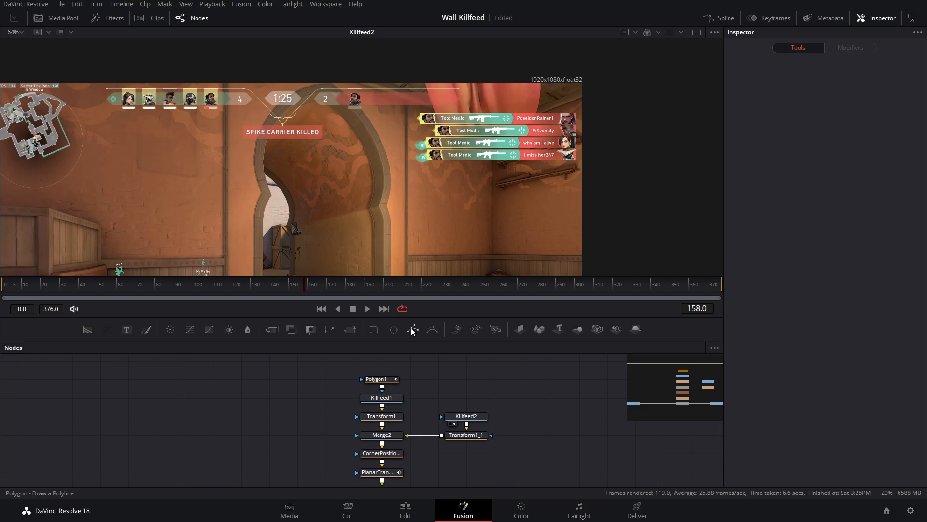
drag(465, 393, 466, 395)
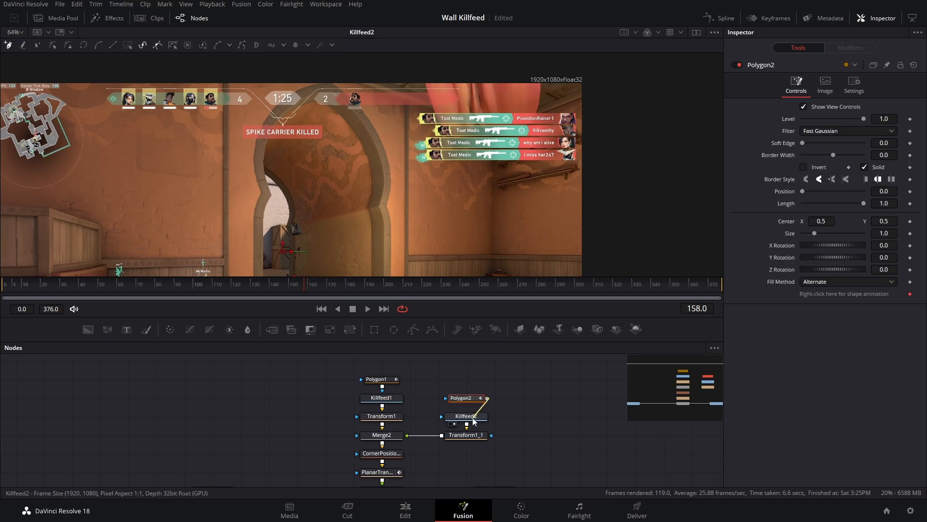
click(738, 64)
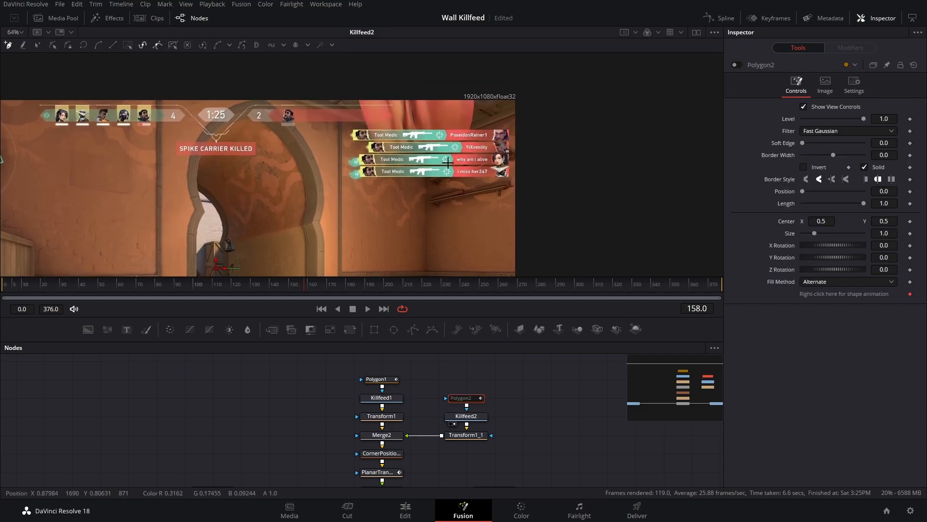
Step: Draw the Polygon2 mask around the second killfeed banner and enable the mask again
scroll(446, 165, up, 5)
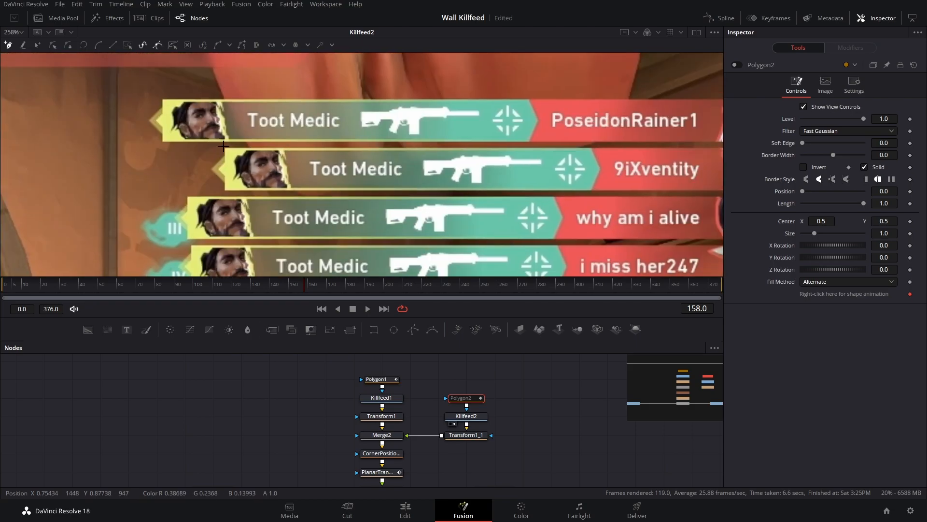
click(224, 147)
drag(461, 155, 202, 159)
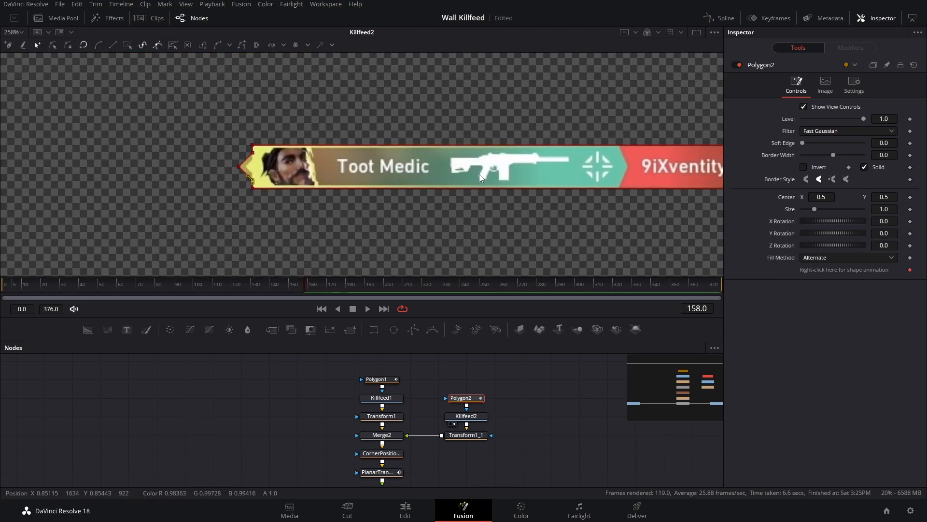
scroll(548, 145, down, 2)
Step: View MediaOut1 and check how both killfeed banners sit on the archway wall
drag(502, 420, 442, 356)
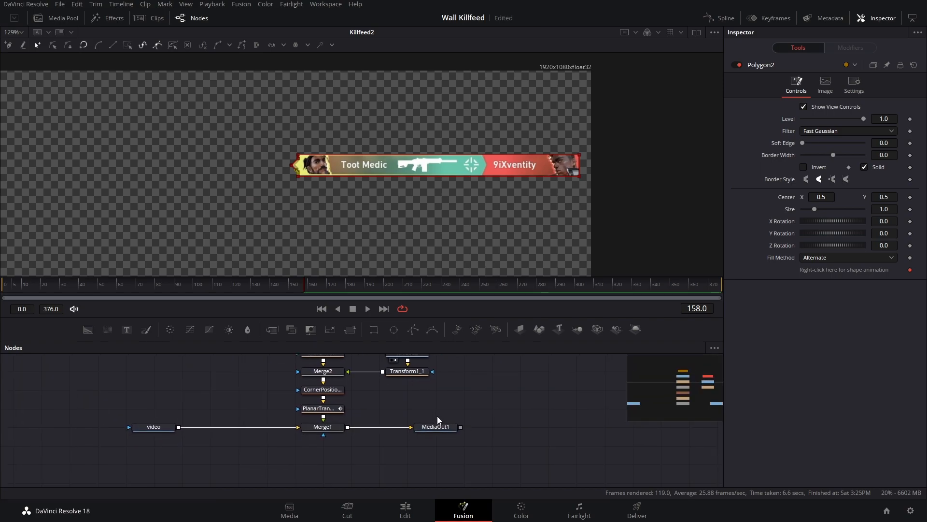
scroll(471, 210, down, 3)
drag(459, 205, 474, 171)
scroll(474, 170, down, 1)
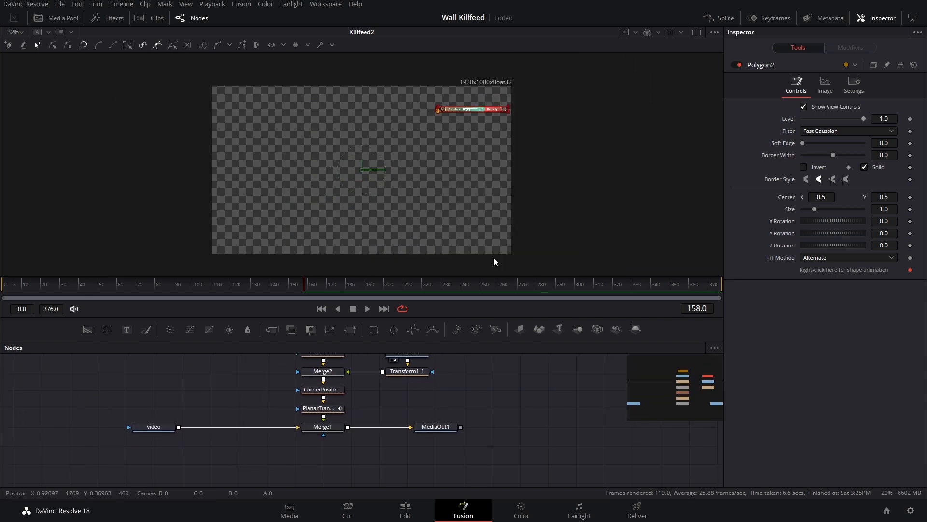
click(431, 428)
key(2)
scroll(421, 180, up, 4)
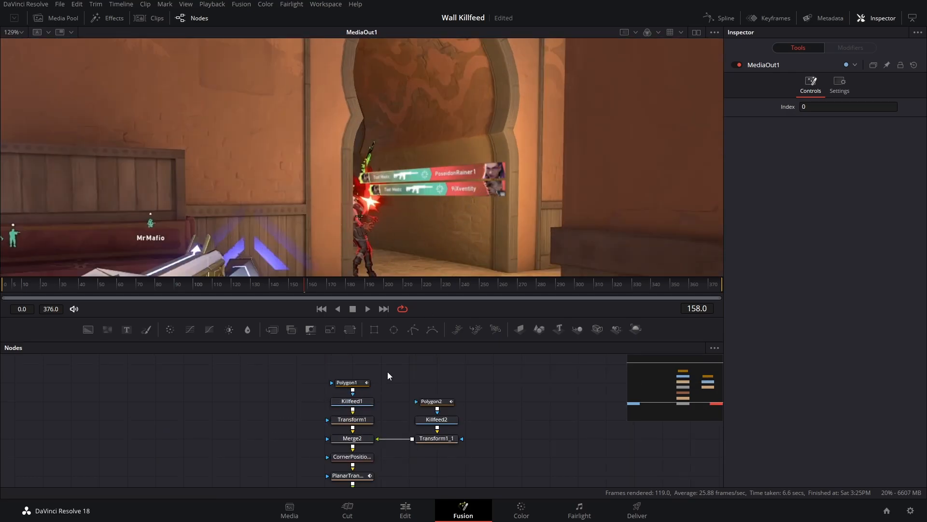
Step: Arrange Transform1_1, Killfeed2 and Polygon2 in a row beside Merge2, leaving a gap above the corner positioner
drag(387, 373, 360, 428)
drag(366, 422, 368, 390)
click(491, 393)
drag(450, 418, 500, 435)
drag(450, 402, 555, 435)
drag(406, 400, 391, 378)
drag(587, 381, 366, 365)
drag(391, 377, 383, 416)
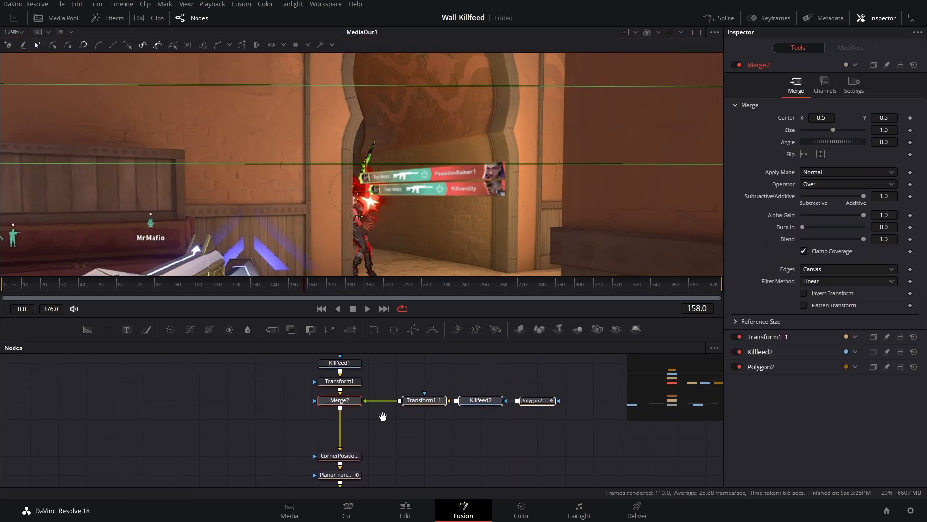
Step: Duplicate Merge2 with its Transform1_1, Killfeed2 and Polygon2 branch, and insert the copied merge between Merge2 and the corner positioner
right_click(431, 400)
click(459, 150)
right_click(441, 428)
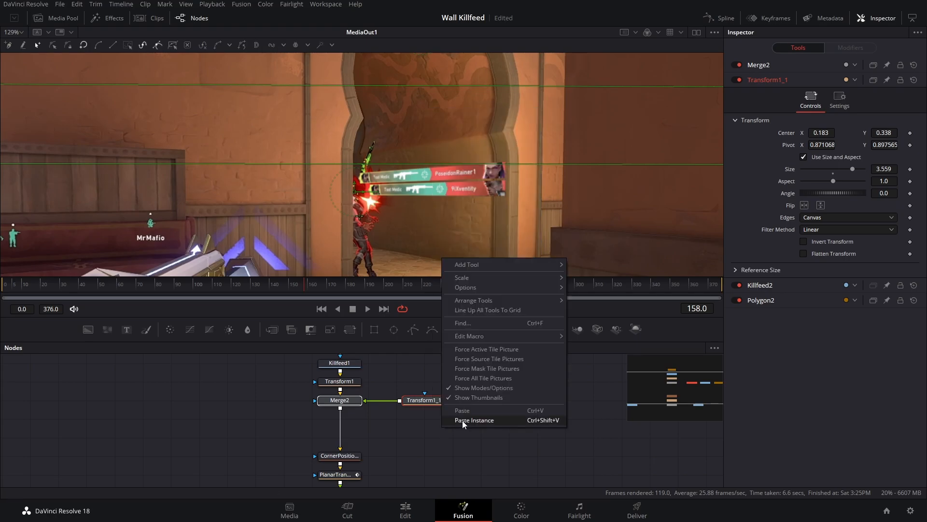
click(465, 412)
drag(372, 416, 353, 429)
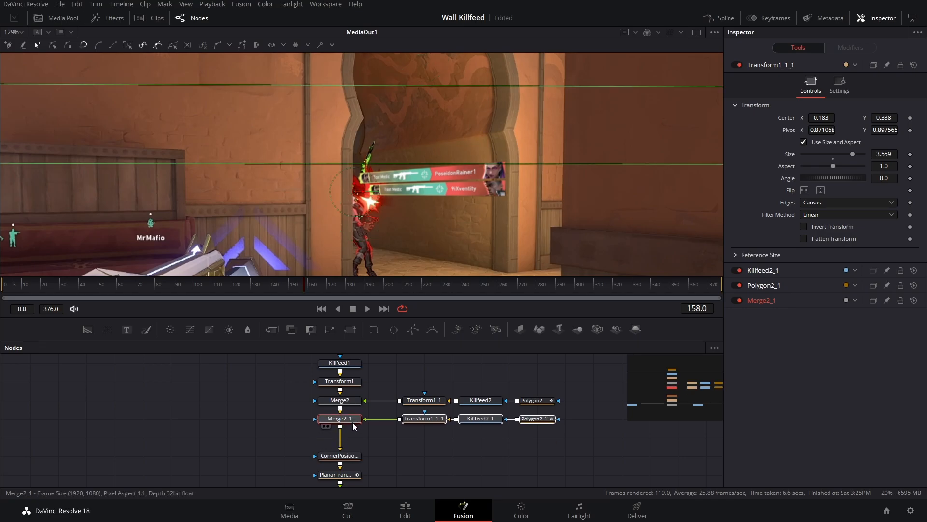
shift+click(351, 420)
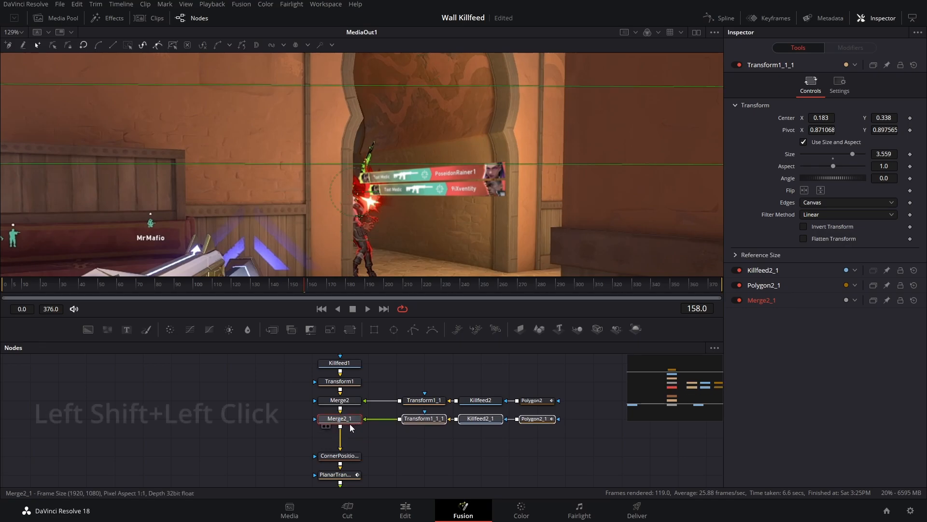
drag(360, 420, 389, 422)
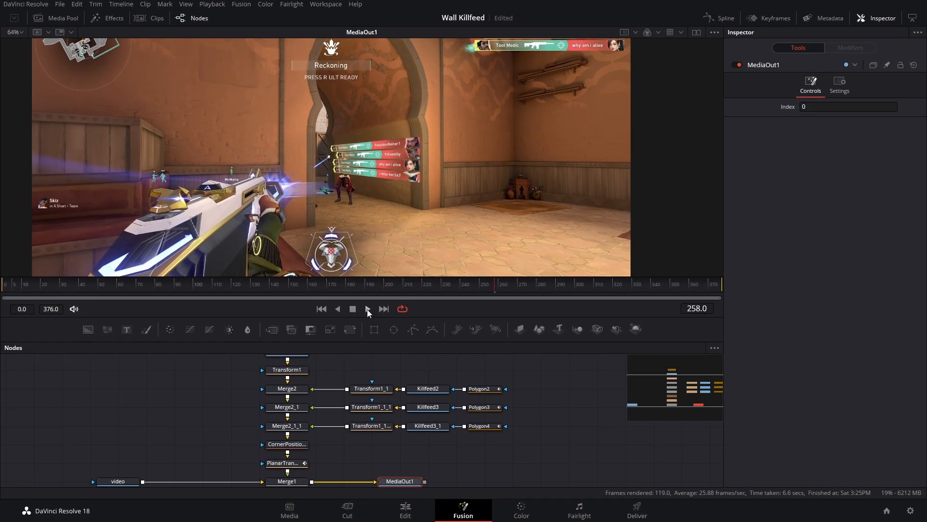
Step: Disable Merge2, Merge2_1 and Merge2_1_1 so only the first killfeed banner is composited on the wall
click(434, 456)
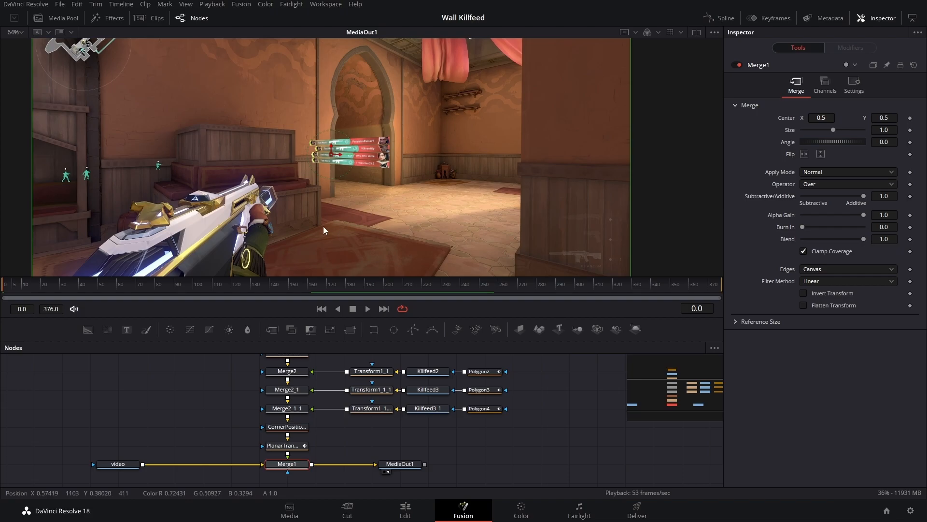
drag(10, 288, 268, 281)
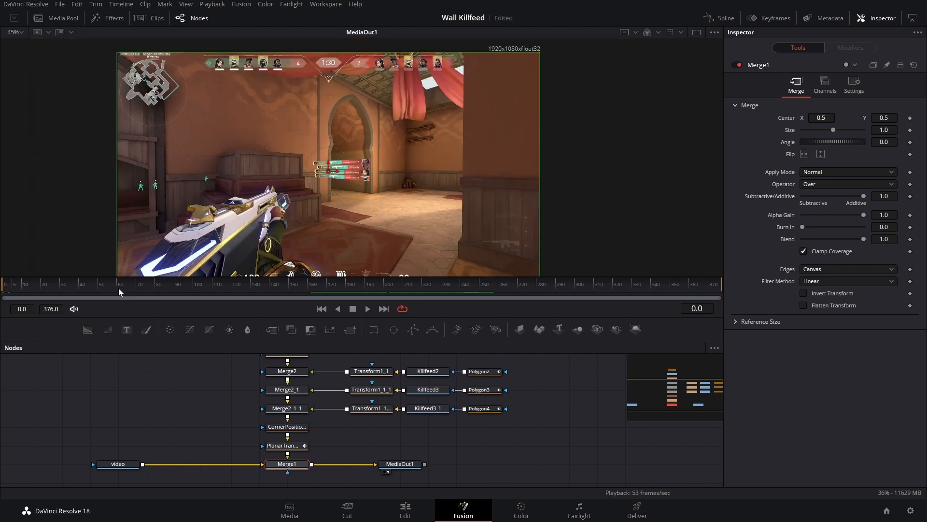
drag(246, 382, 297, 428)
drag(241, 385, 301, 433)
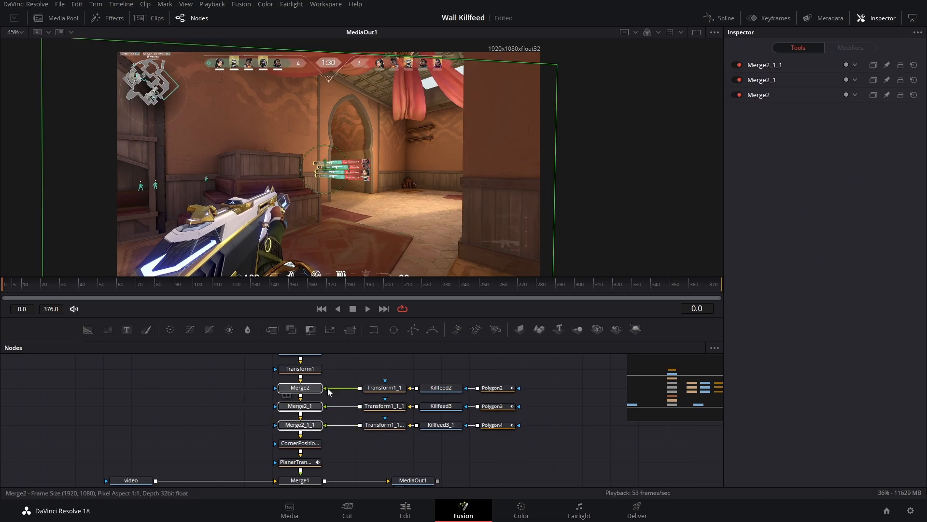
click(736, 65)
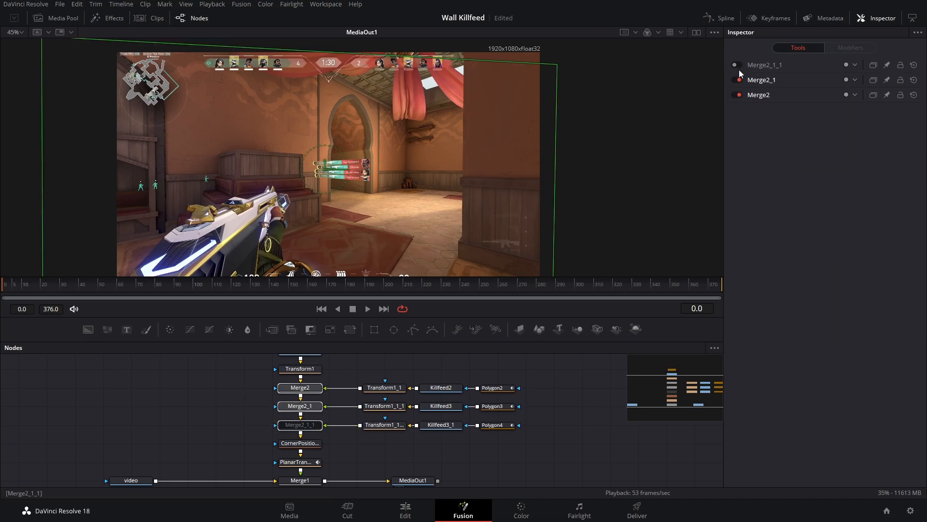
click(737, 80)
click(737, 95)
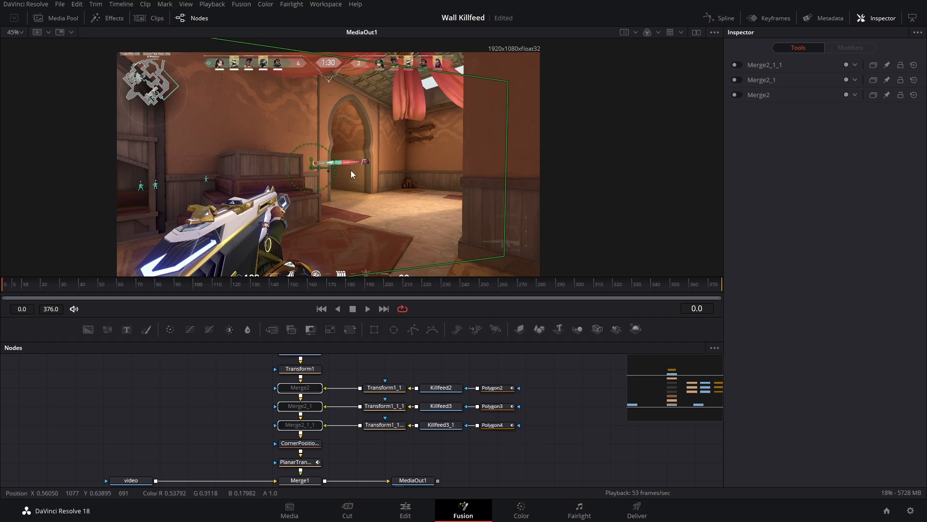
Step: Step through the frames around the first kill's banner appearance and stop at frame 129
drag(219, 277, 249, 286)
key(Right)
key(Right)
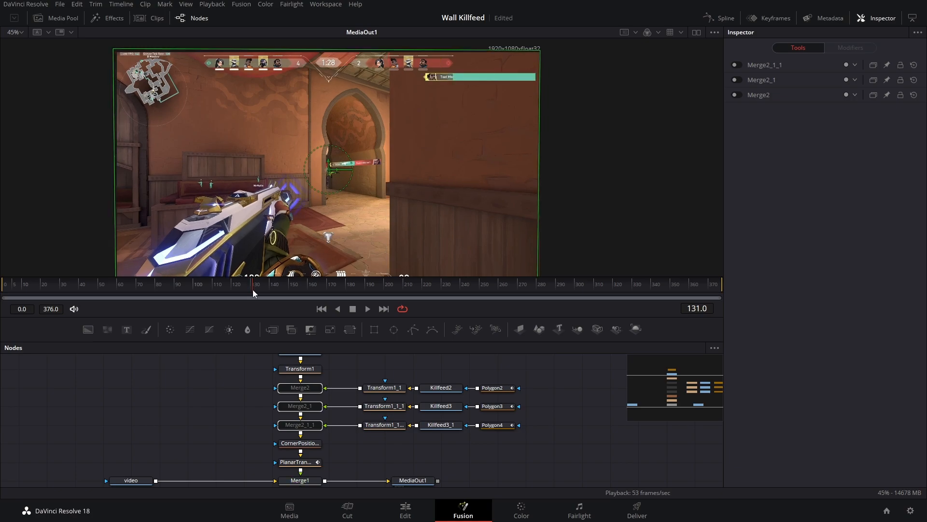
key(Left)
key(Left)
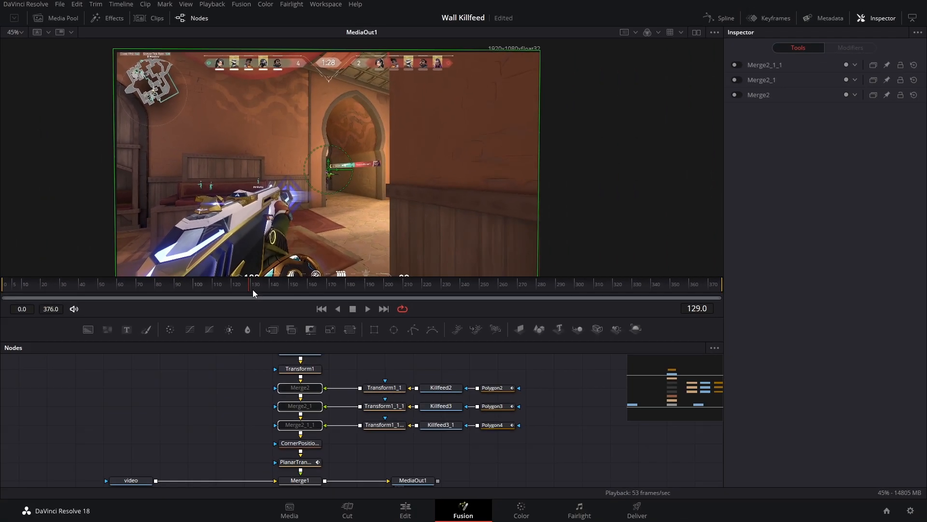
Step: Keyframe Transform1's Center at frame 129, just before the first kill's banner appears, and again at frame 152
key(Right)
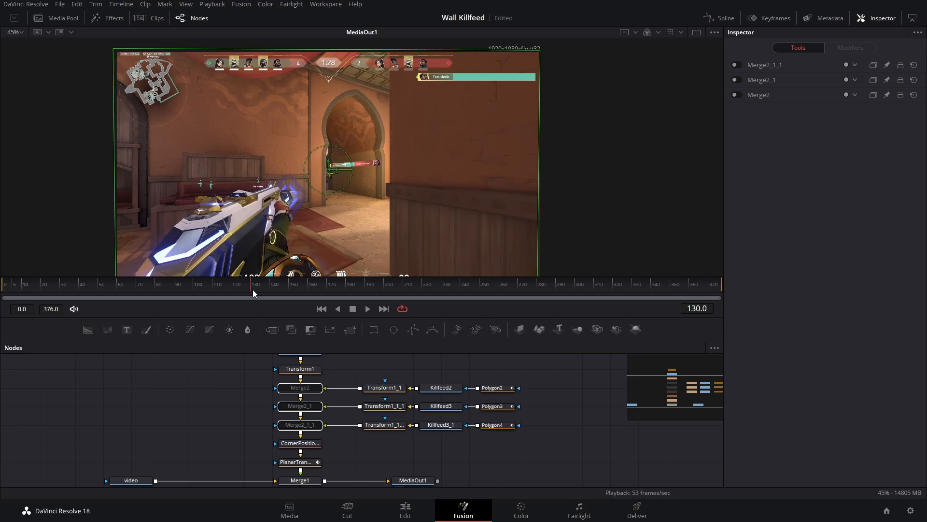
key(Left)
click(314, 366)
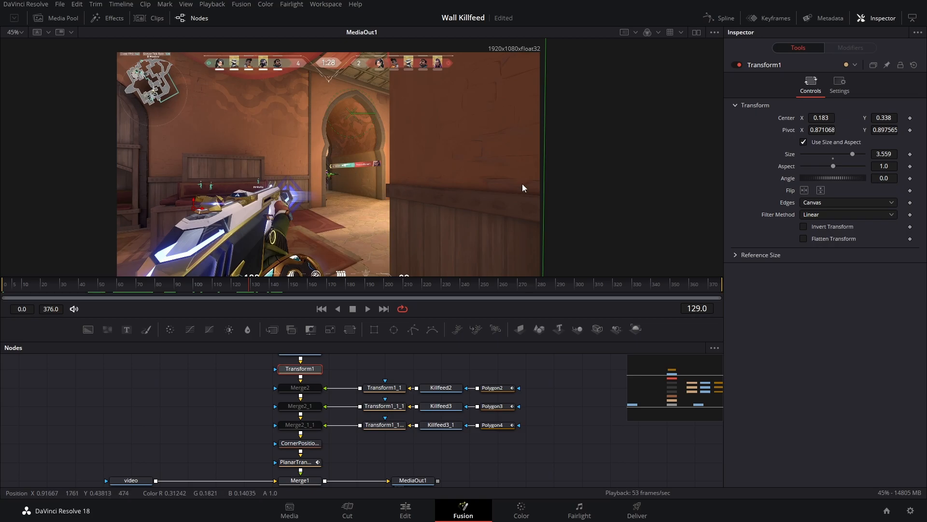
click(910, 118)
drag(254, 285, 293, 286)
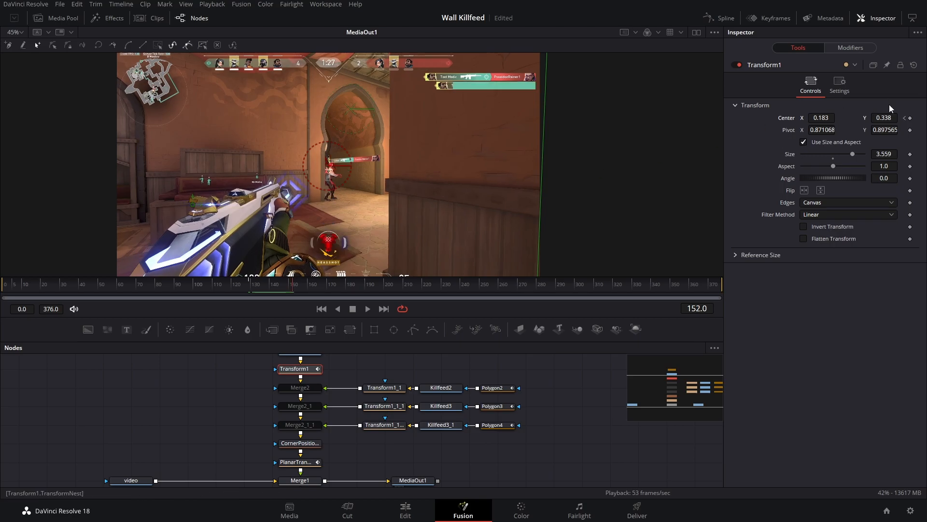
click(910, 118)
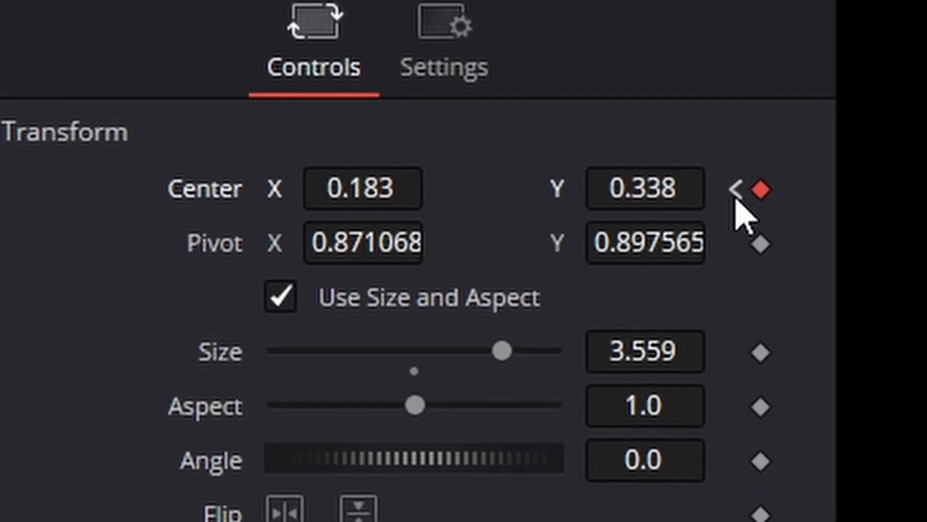
Step: Set Transform1's Center X to -0.919 at the frame 129 keyframe and play back the banner's slide-in
click(735, 198)
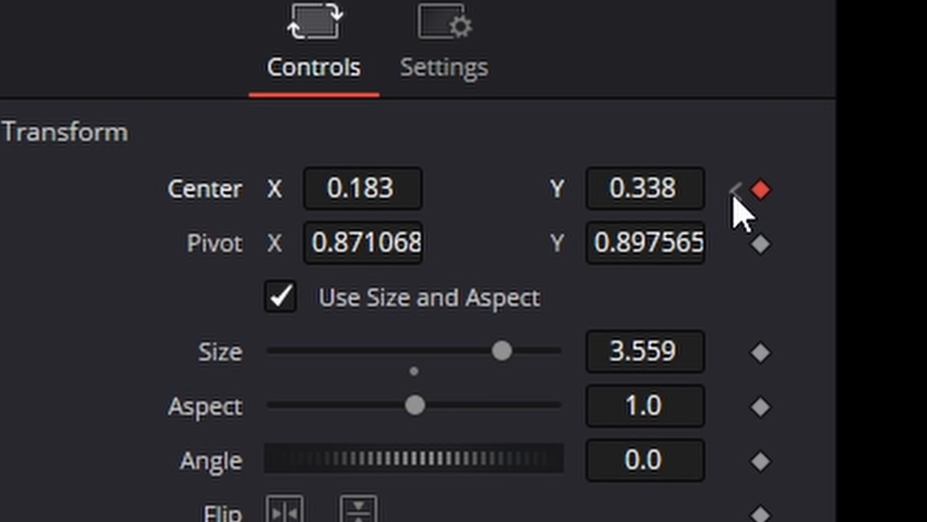
click(43, 231)
drag(386, 185, 62, 185)
drag(231, 184, 40, 191)
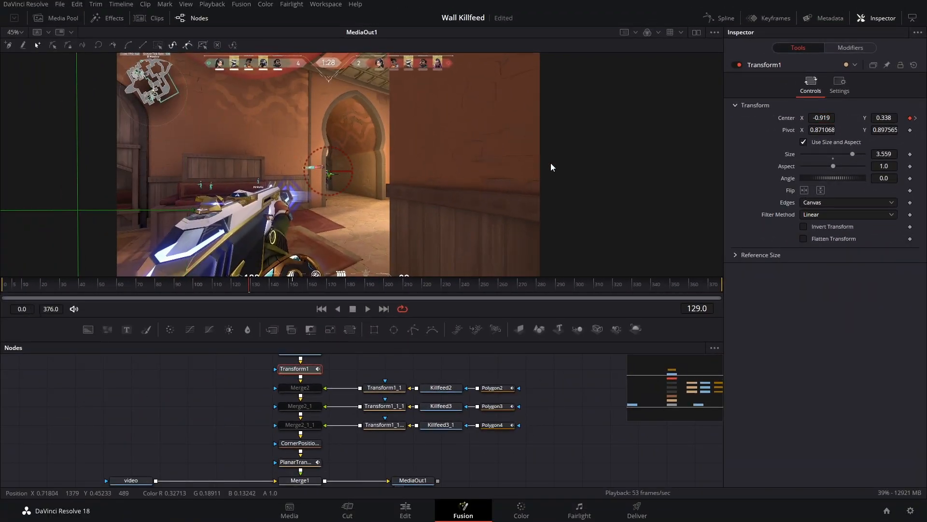
click(367, 308)
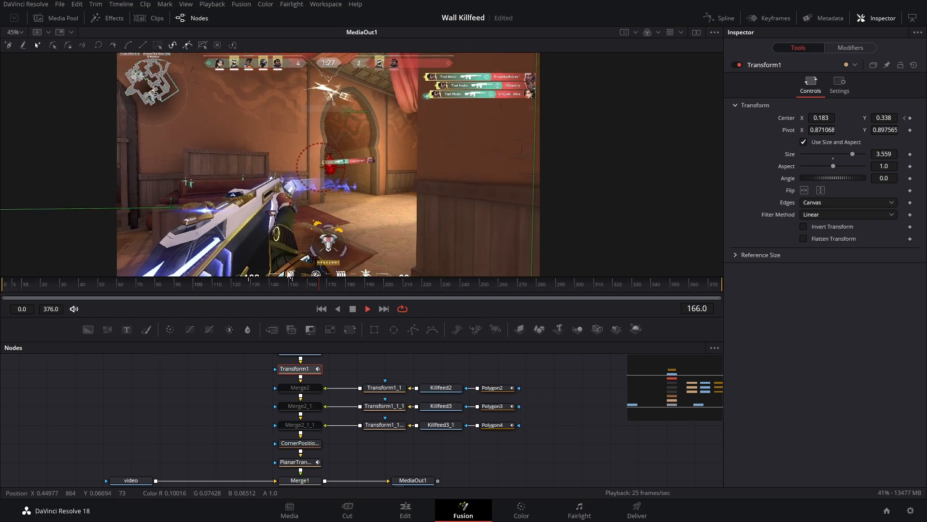
click(242, 287)
click(367, 308)
click(353, 308)
Step: Show only the selected Transform1 in the spline editor and fit its displacement curve, with frame 152 as the current frame
mouse_move(309, 288)
mouse_down()
mouse_move(248, 289)
mouse_move(293, 288)
mouse_up()
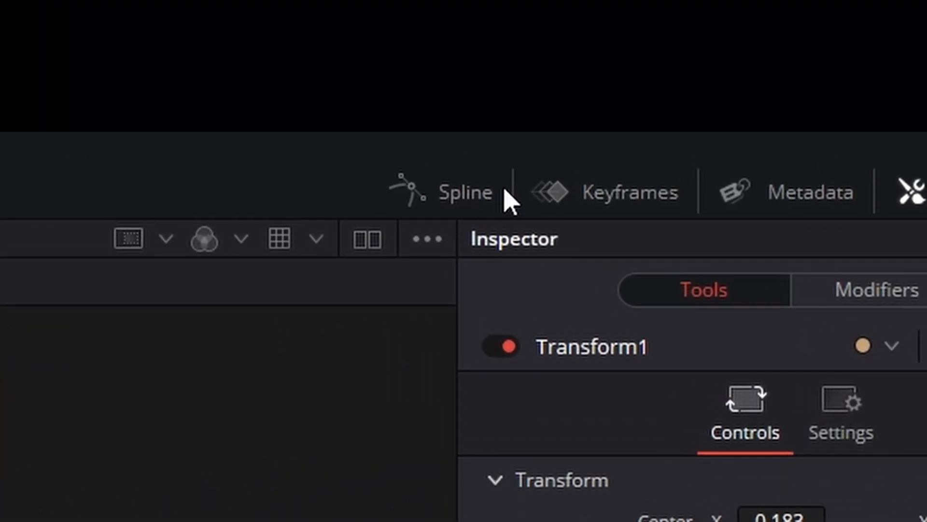
click(431, 195)
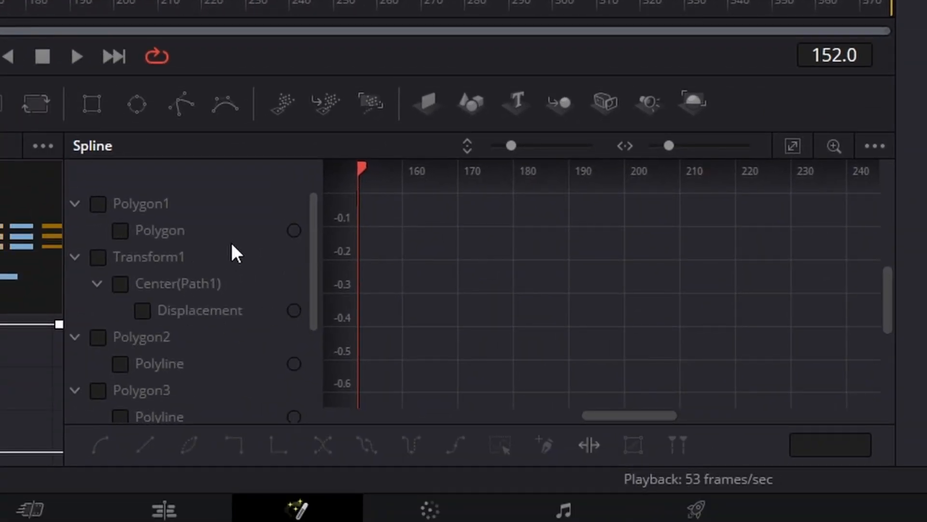
scroll(226, 321, down, 3)
scroll(224, 320, up, 3)
click(878, 147)
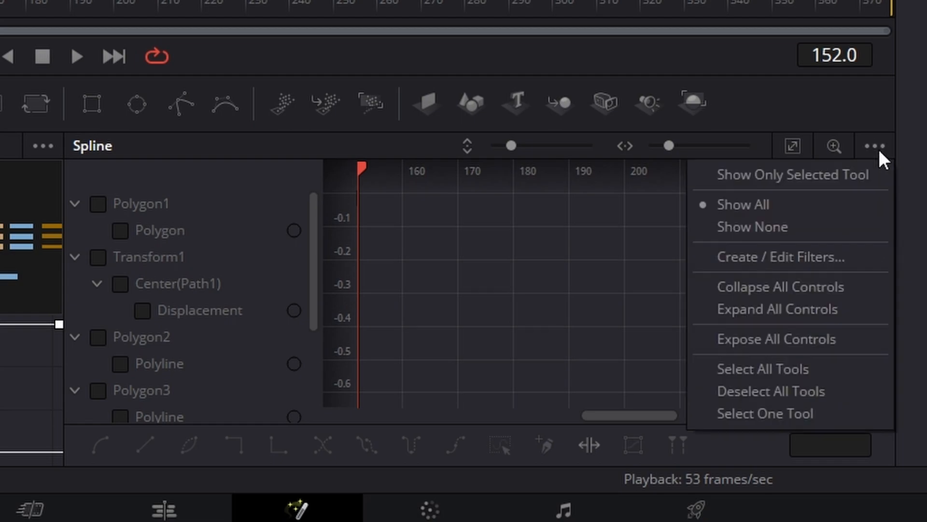
click(781, 174)
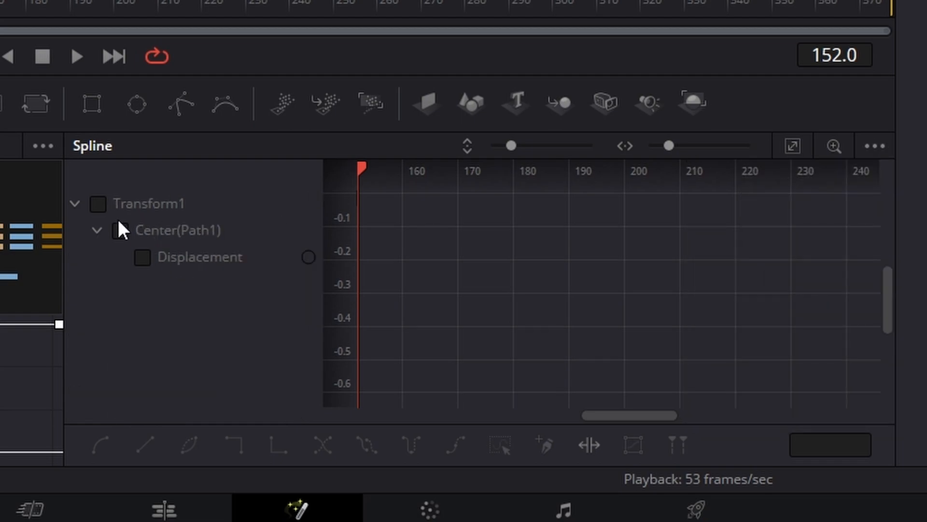
click(97, 204)
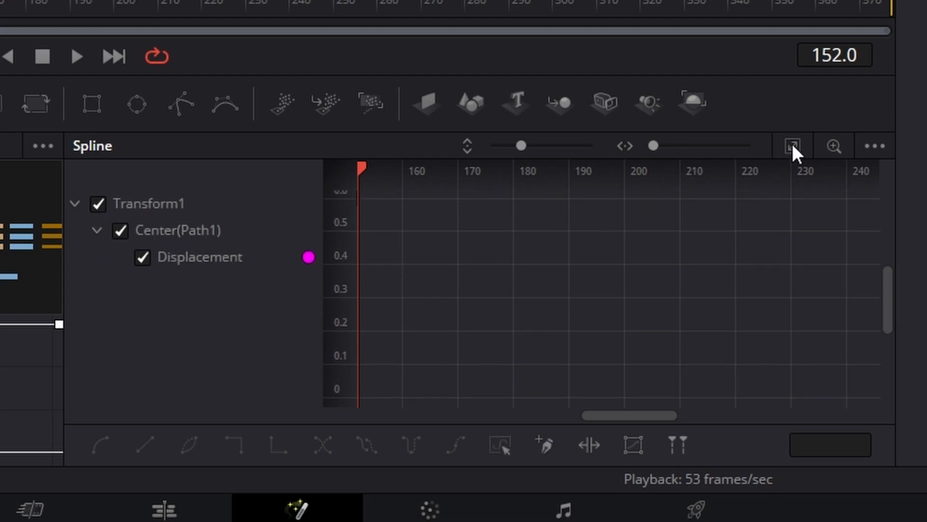
drag(637, 414, 586, 412)
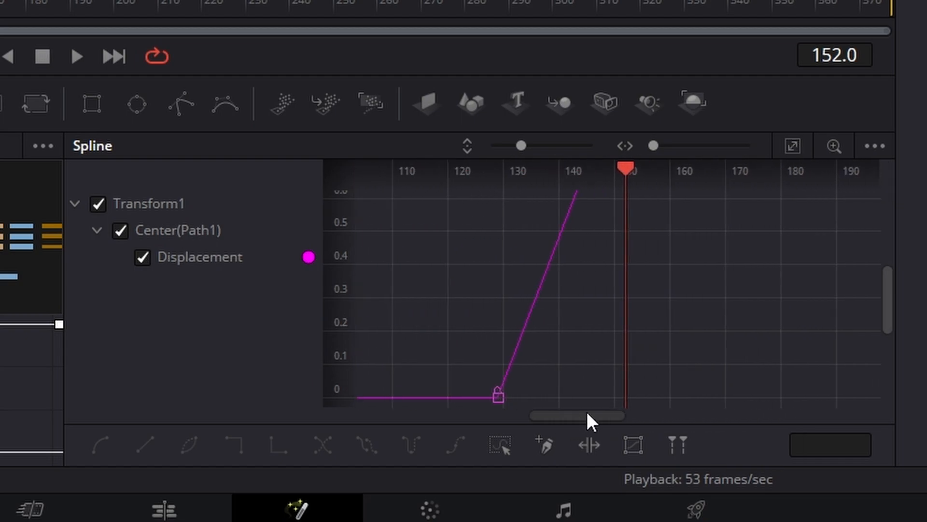
click(795, 146)
Step: Ease the end of Transform1's displacement curve by extending the frame 152 keyframe's handle flat to about frame 133, and play the result
drag(633, 374, 690, 391)
click(636, 401)
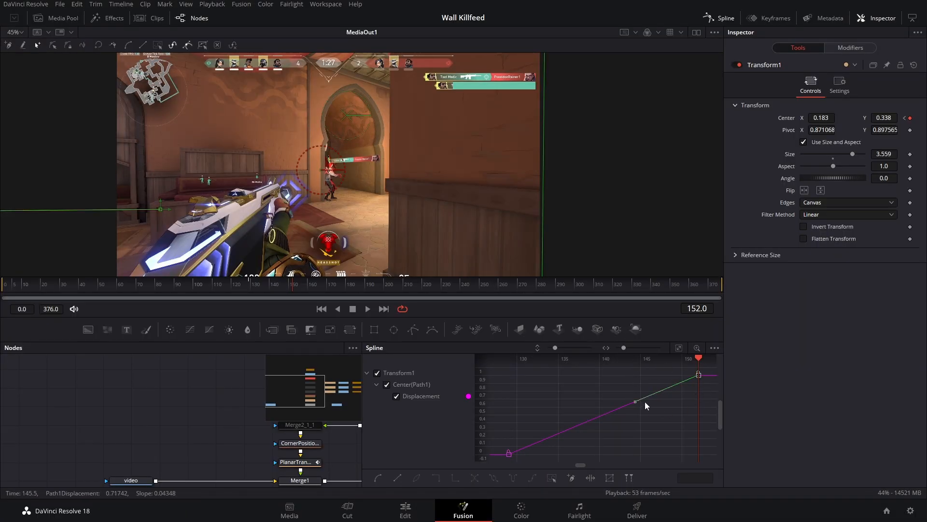
drag(634, 406, 545, 378)
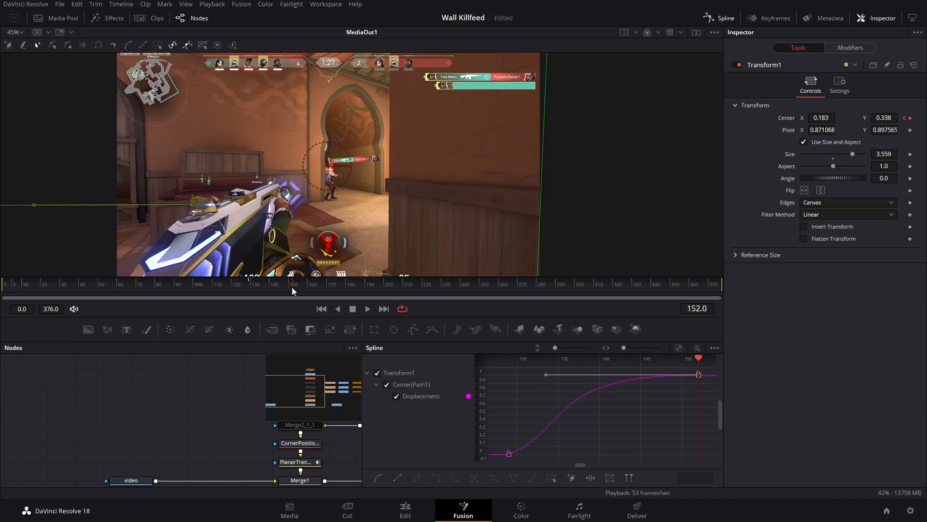
drag(294, 288, 248, 287)
click(368, 308)
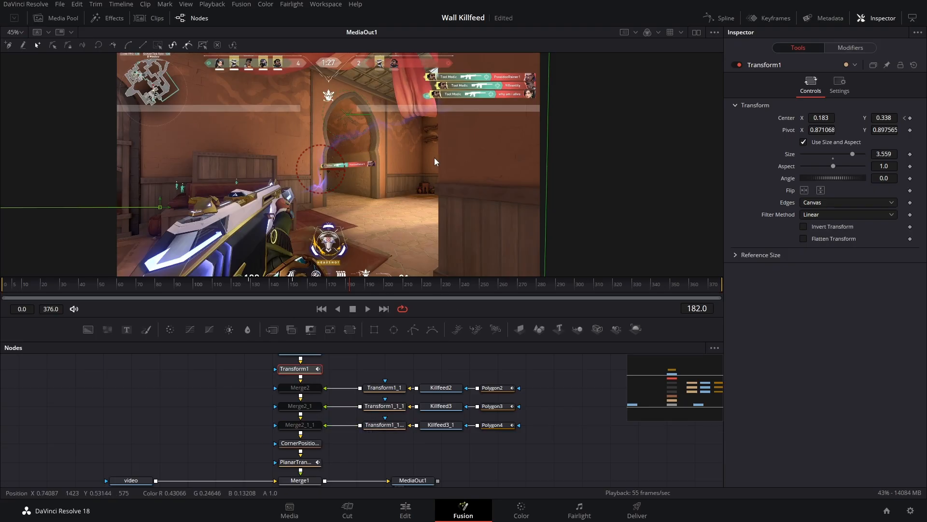
Step: Enable Merge2 and go to frame 151, just before the second kill's banner appears
click(300, 388)
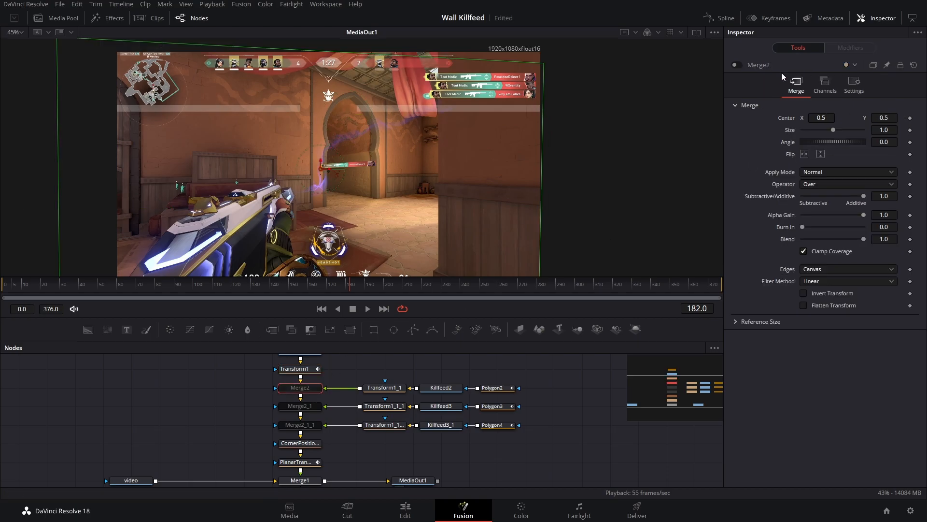
click(735, 65)
drag(348, 285, 295, 289)
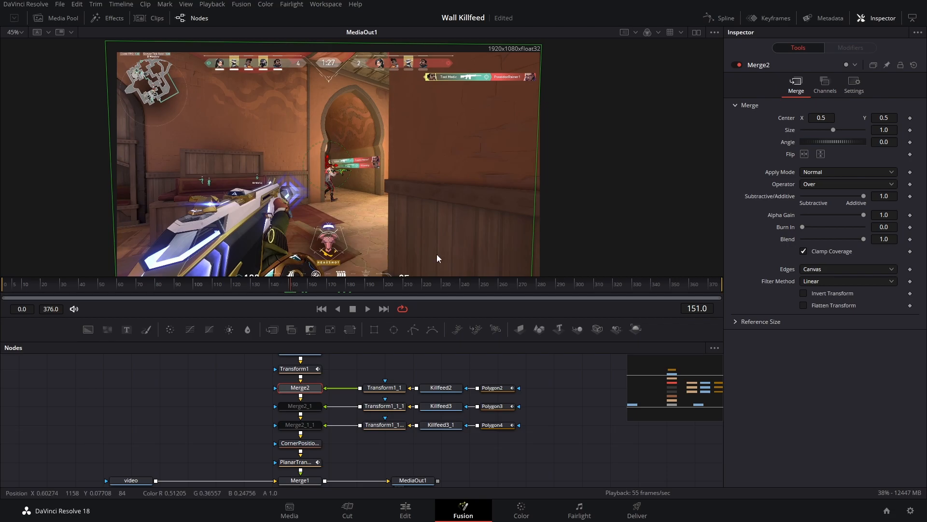
Step: Keyframe Transform1_1's Center so X moves from -0.891 at frame 151 to 0.183 at frame 181
click(375, 388)
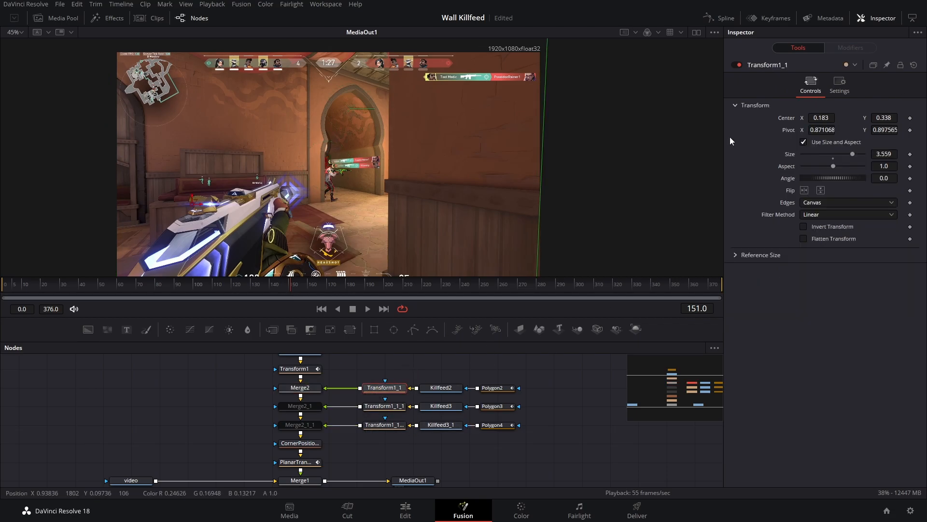
click(910, 117)
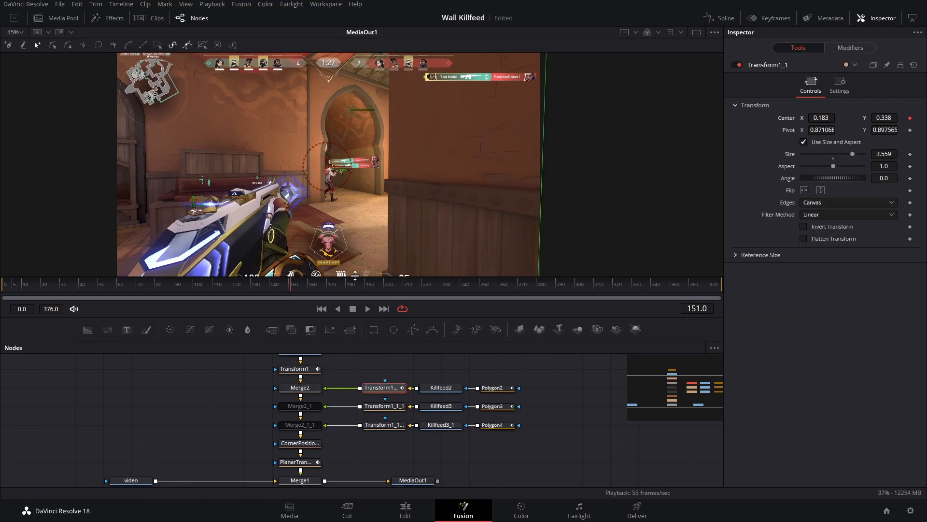
drag(298, 288, 347, 284)
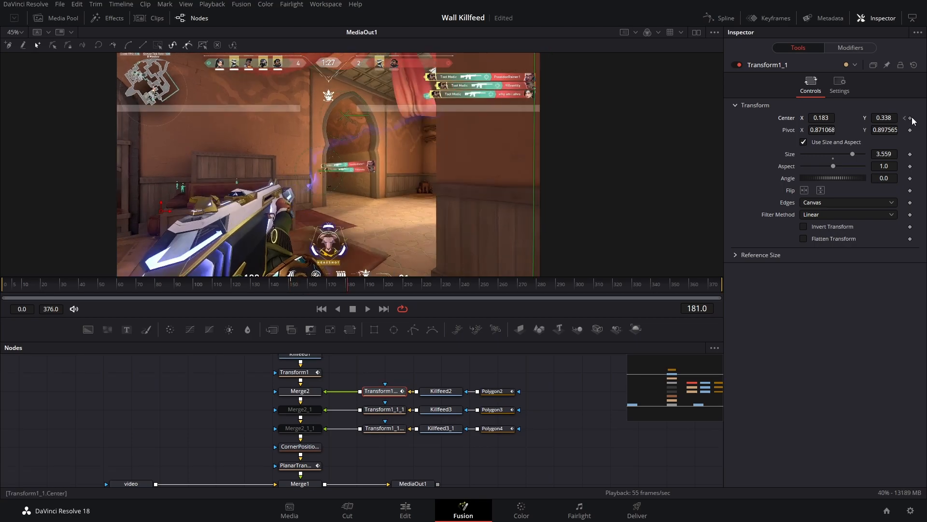
click(906, 118)
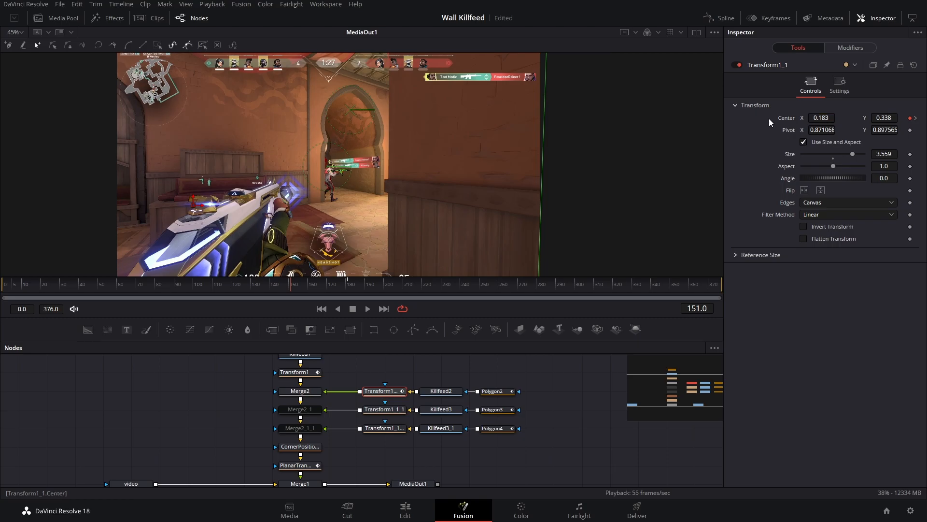
drag(832, 118, 690, 118)
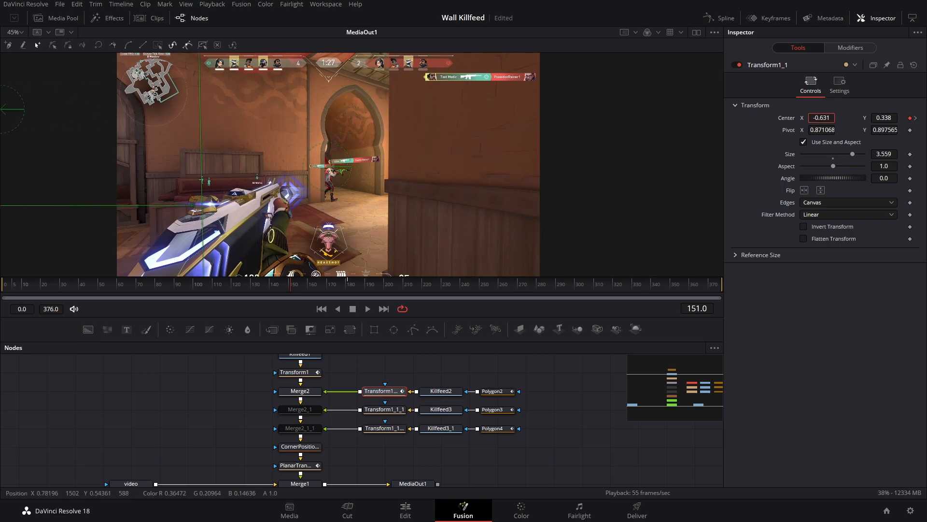
Step: Ease the end of Transform1_1's displacement curve by extending the last keyframe's handle flat to about frame 151, and play the result
click(719, 18)
click(680, 348)
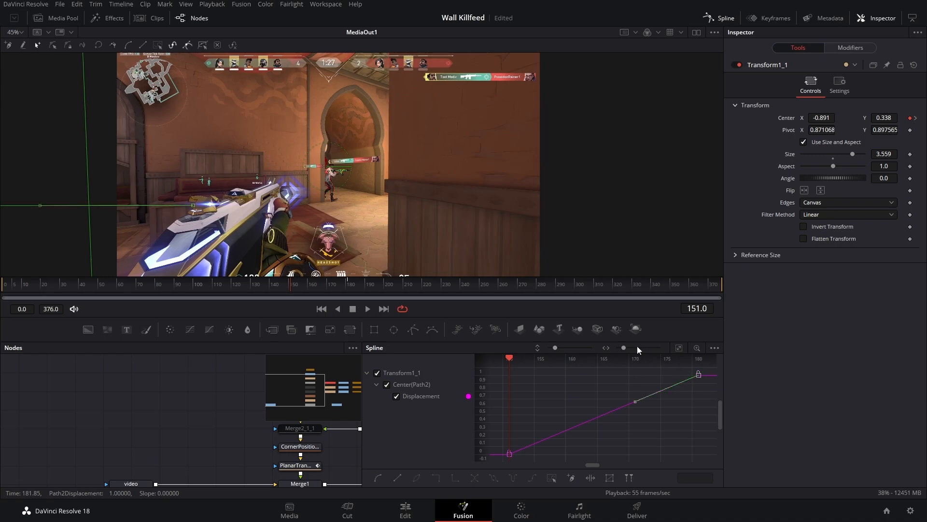
drag(634, 404, 508, 378)
drag(294, 285, 228, 286)
click(367, 309)
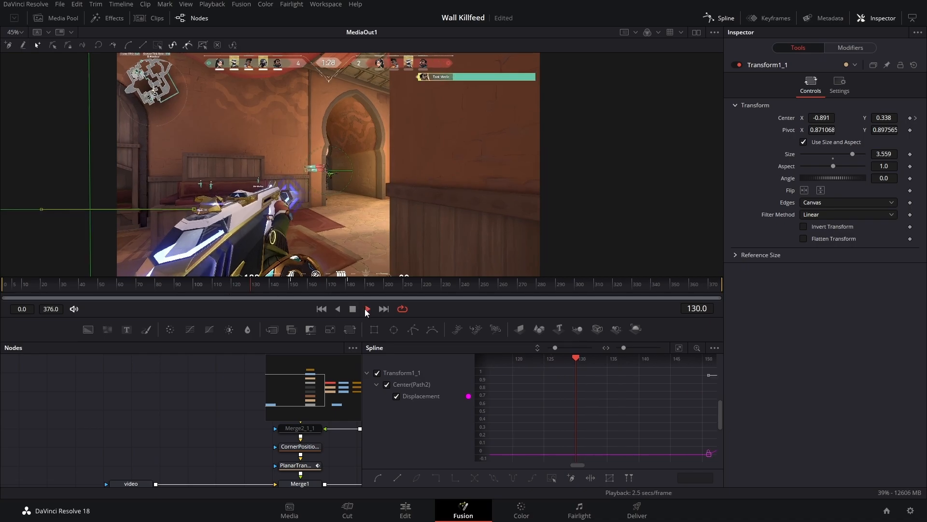
Step: Enable Merge2_1 and animate Transform1_1_1's Center X from -0.905 at frame 157 to 0.183 at frame 187, viewing its displacement curve
click(309, 411)
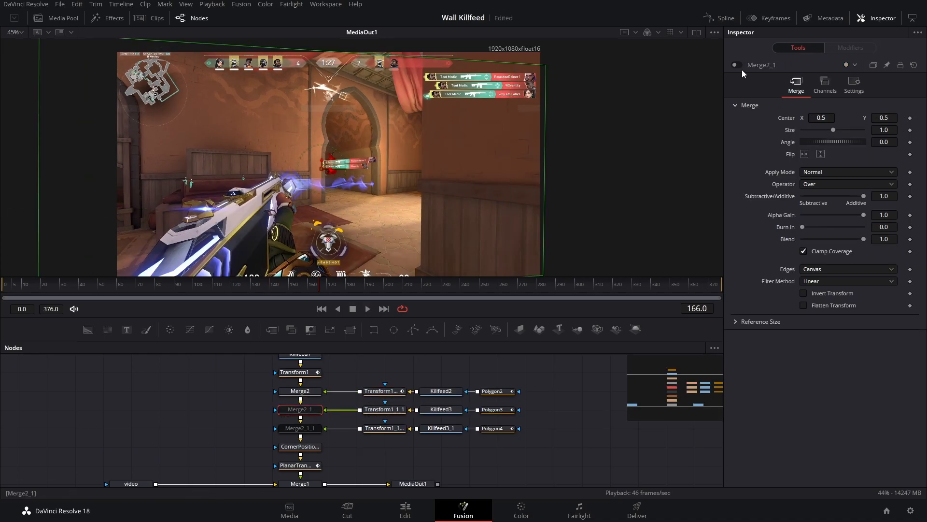
click(393, 410)
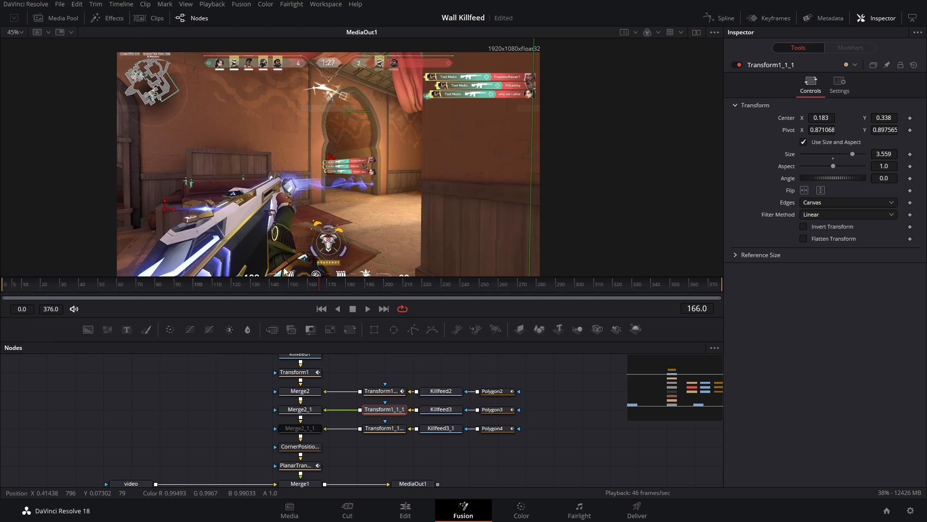
drag(312, 285, 359, 285)
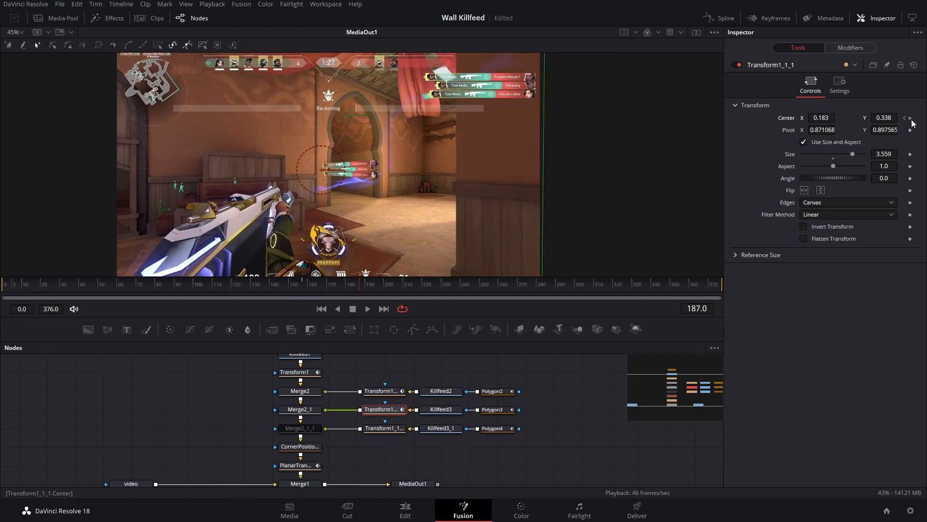
click(906, 118)
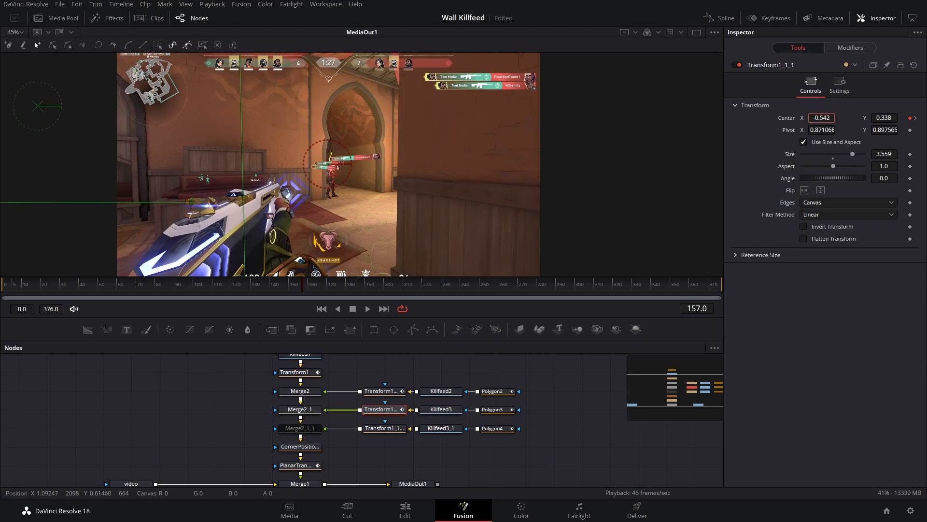
drag(822, 118, 728, 23)
click(724, 20)
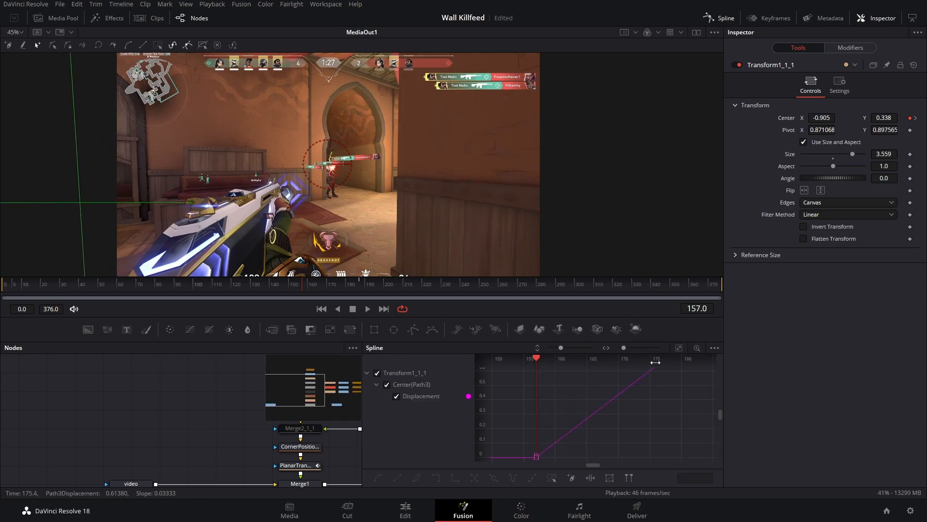
click(720, 18)
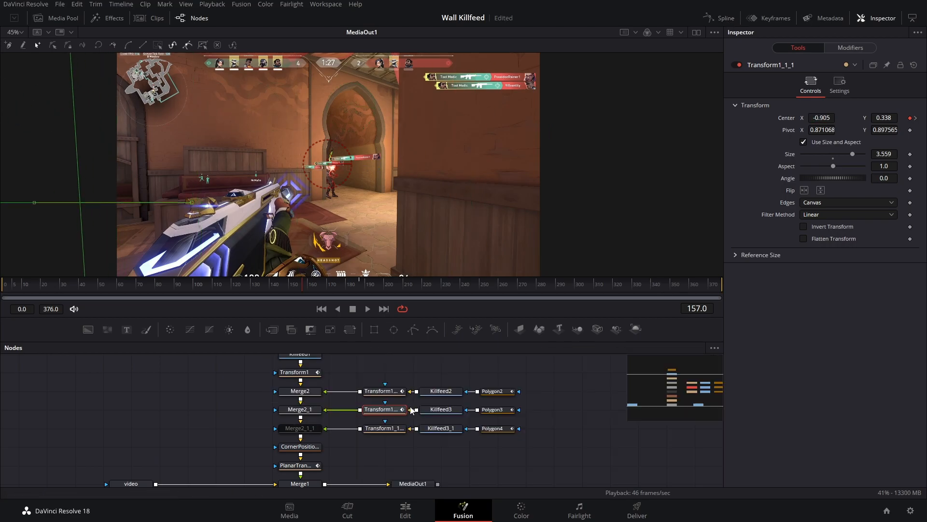
Step: Enable Merge2_1_1, select its Transform1_1_1_1 and stop at frame 271, just before the fourth kill's banner appears
click(293, 432)
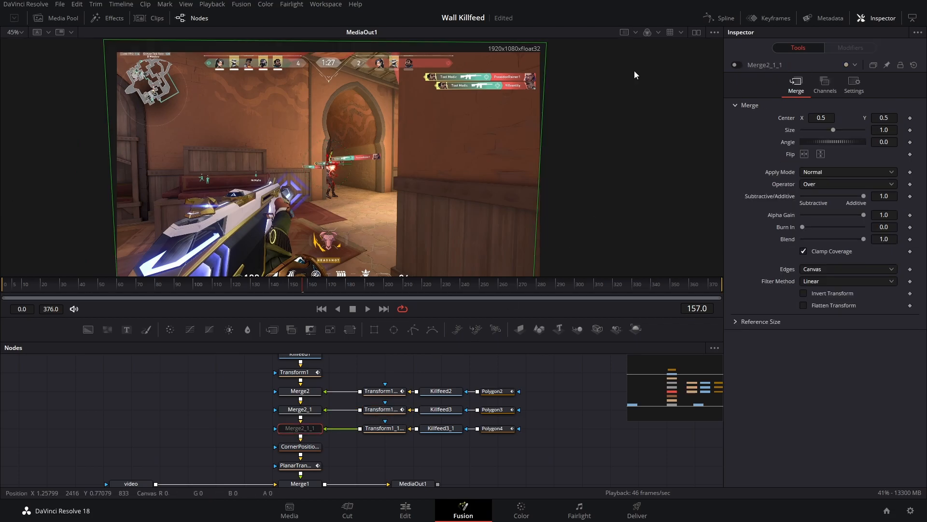
click(735, 65)
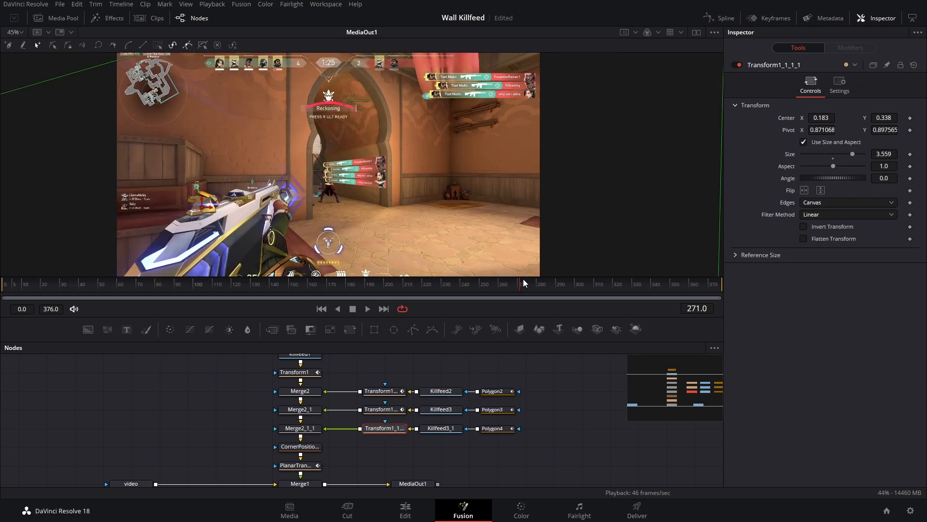
key(Right)
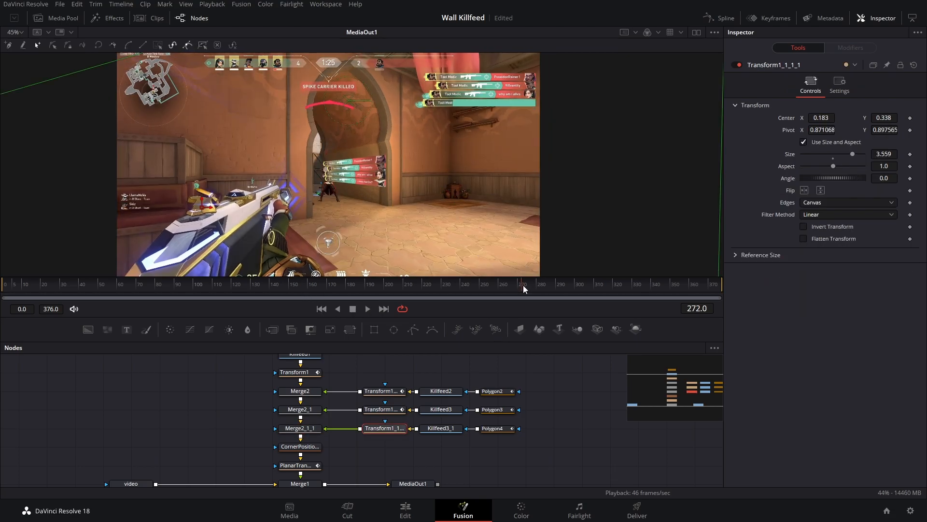
key(Left)
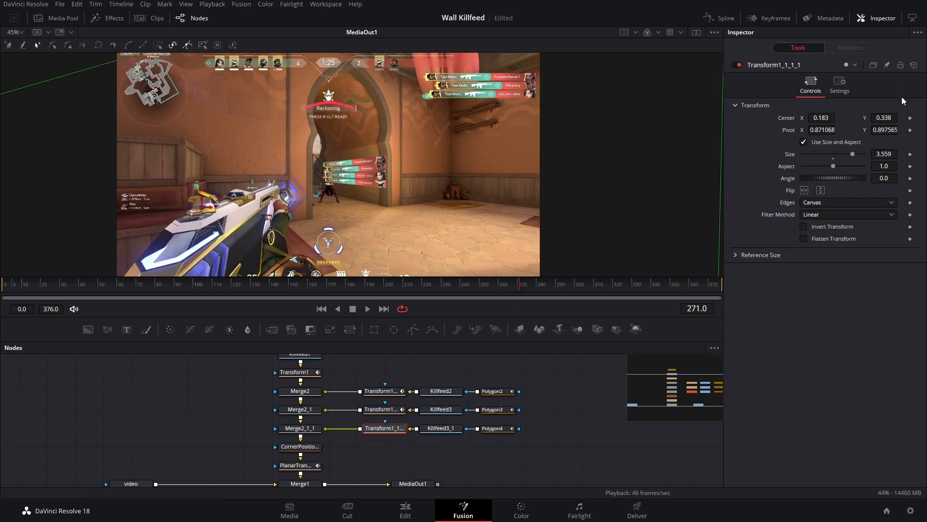
Step: Keyframe Transform1_1_1_1's Center so X moves from -1.124 at frame 271 to 0.183 at frame 300, view its displacement curve and play the result
click(910, 119)
drag(526, 285, 574, 285)
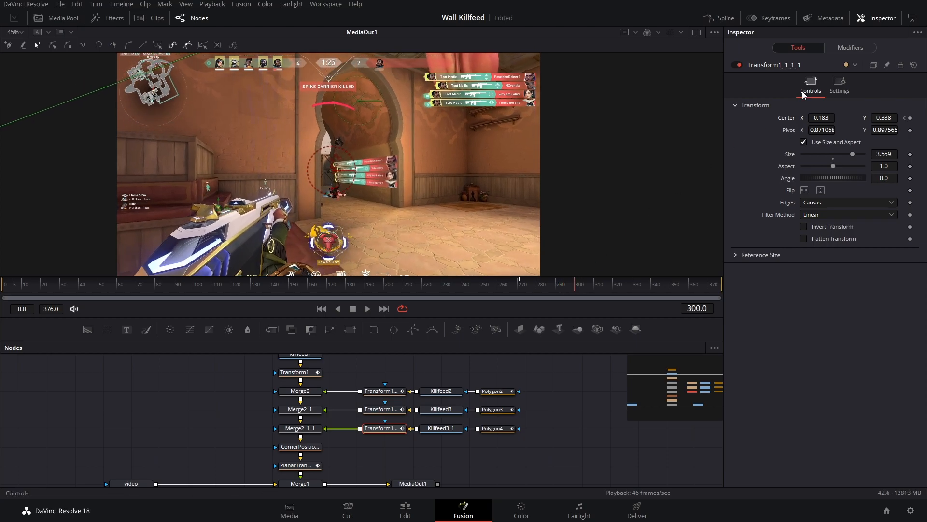
click(905, 118)
drag(822, 118, 238, 125)
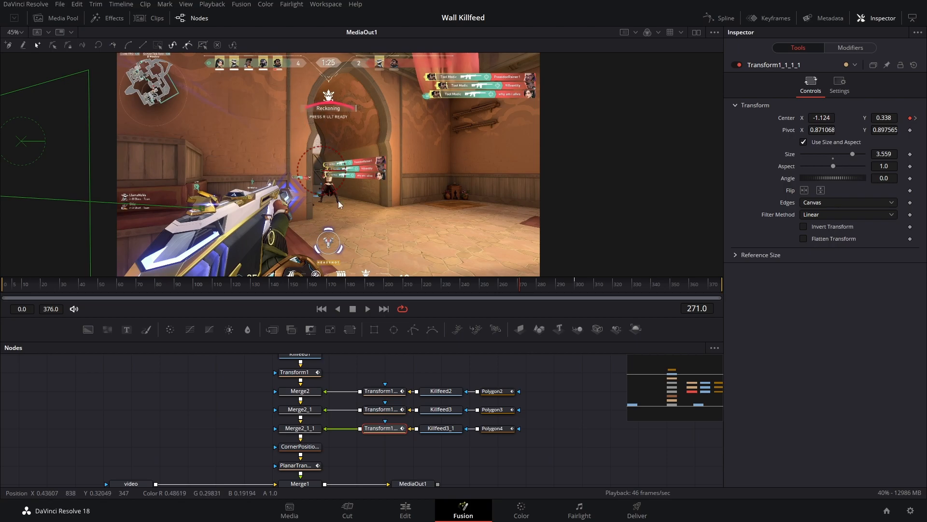
click(719, 19)
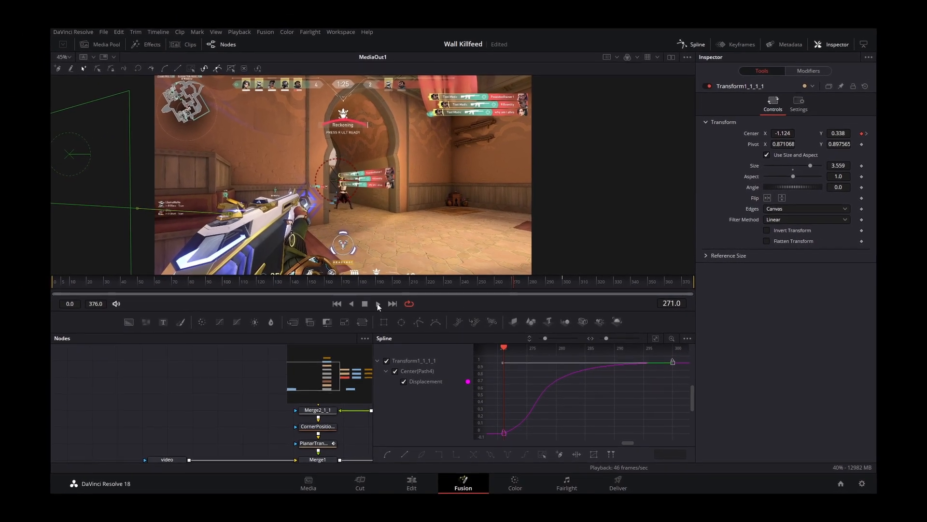
click(374, 305)
Step: Scrub between frame 270 and frame 128 to review how the banners slide in across the wall
click(302, 283)
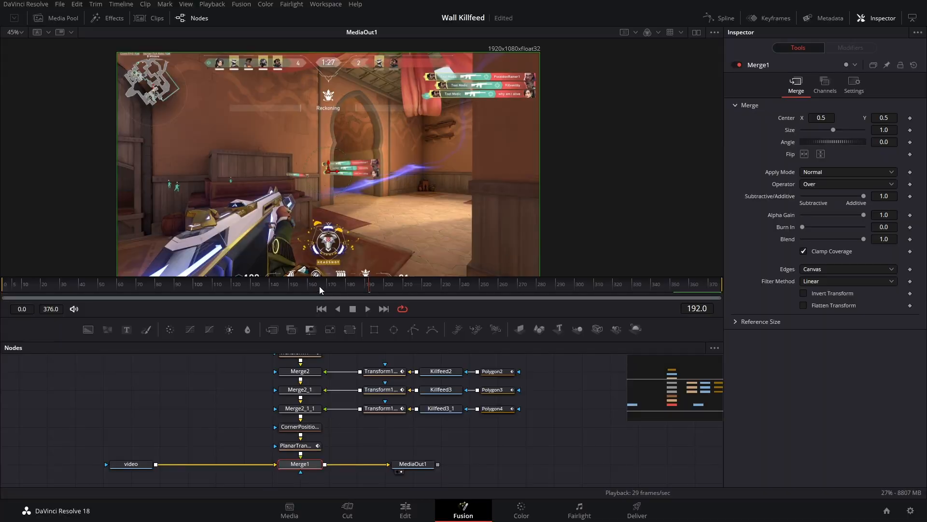
drag(364, 287, 491, 302)
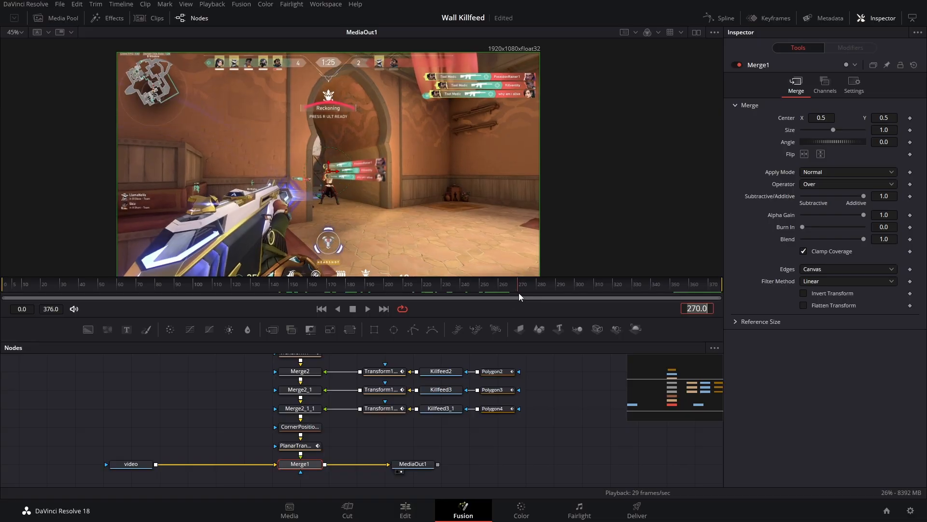
drag(519, 293, 342, 306)
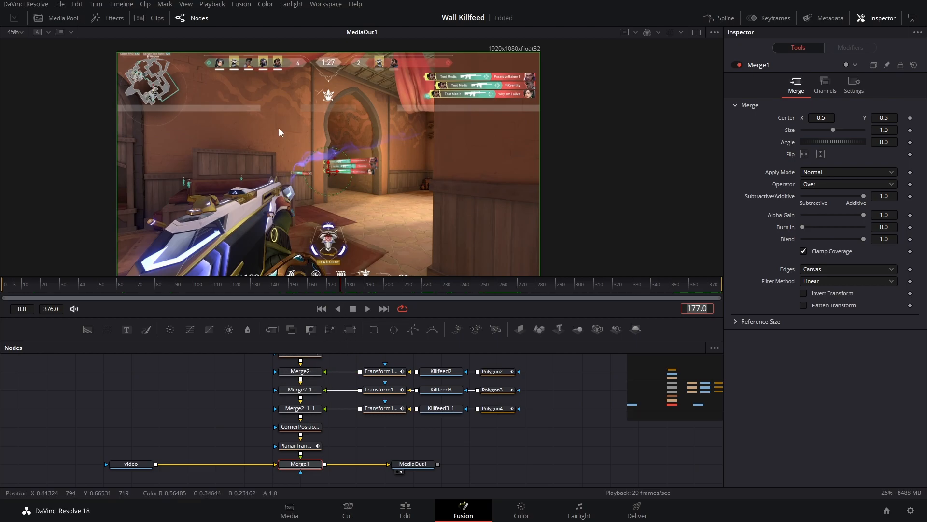
drag(372, 289, 248, 296)
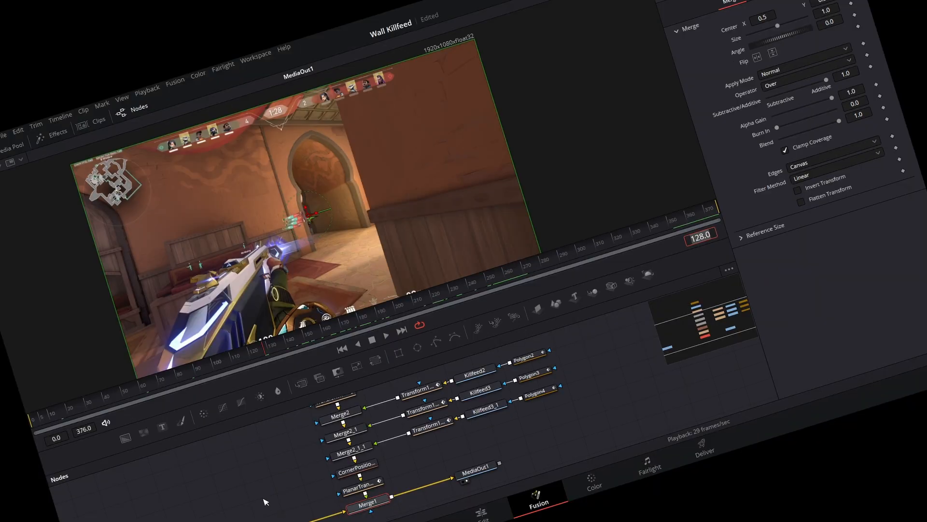
Step: Insert a Sharpen node after the video with Sharpen Amount 4.087, Fine Detail Size 0.08 and Fine Details 3.142
drag(149, 434, 178, 402)
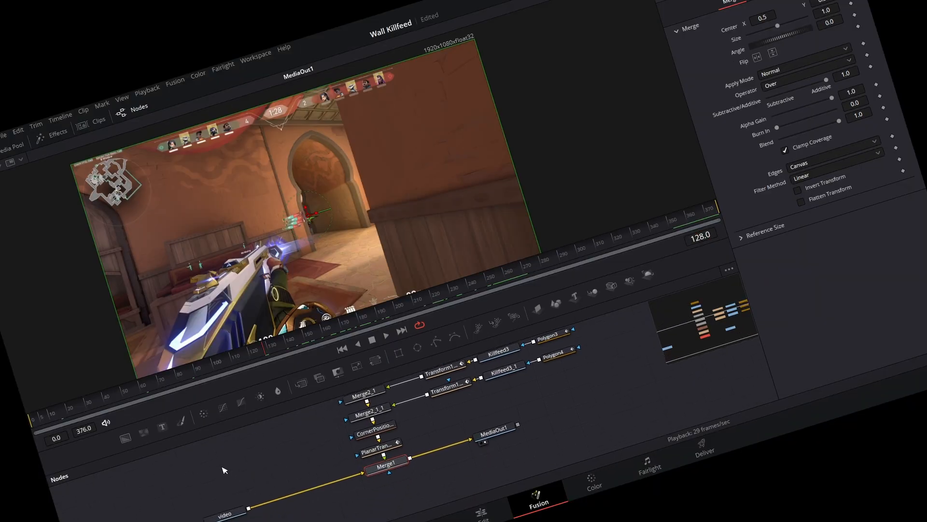
drag(167, 434, 109, 430)
key(shift+space)
text(sh)
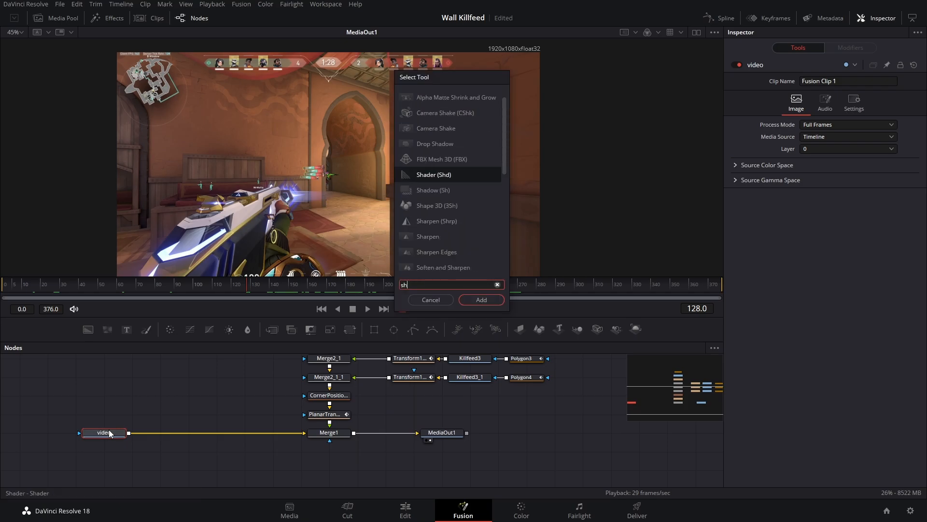
text(arpen)
click(494, 302)
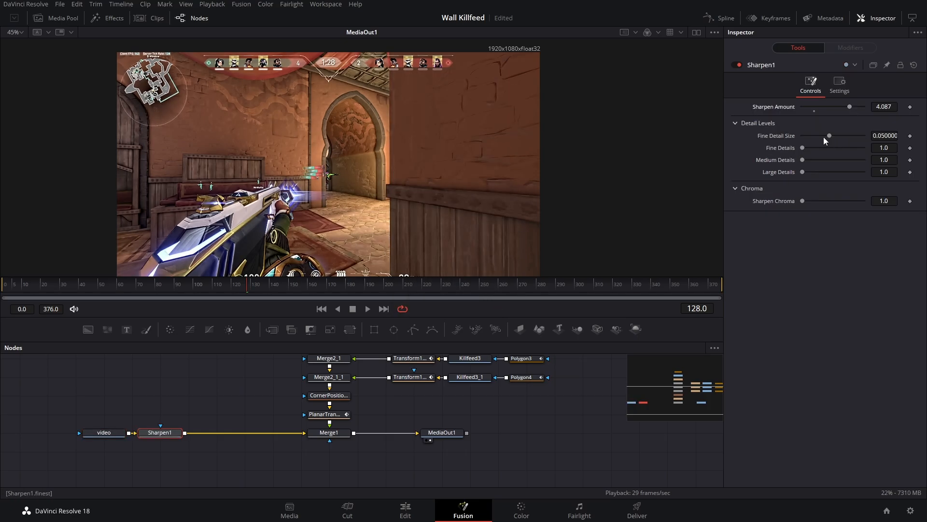
click(851, 135)
drag(803, 147, 836, 147)
Step: Disable Merge1 and insert a Color Corrector after Sharpen1 with contrast 1.79, gain 2.02, lift -0.25 and gamma 1.63
click(322, 433)
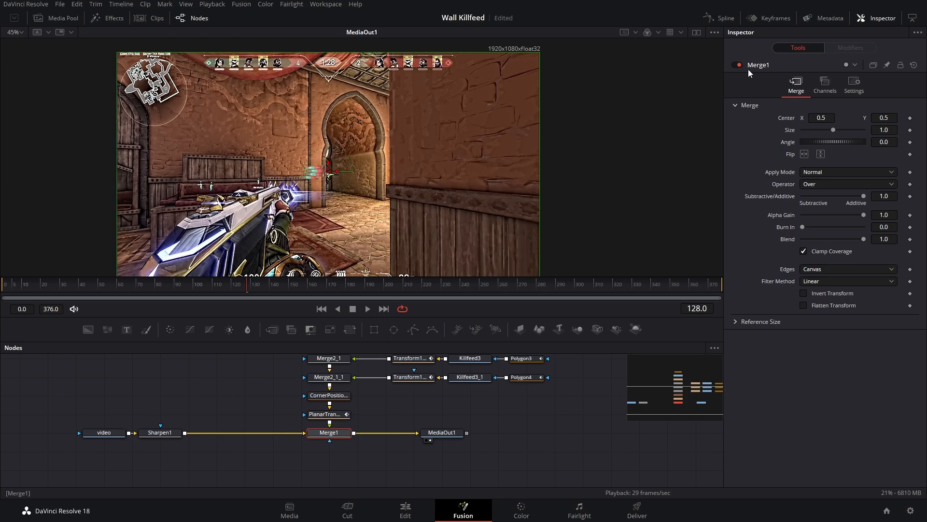
key(ctrl+p)
click(157, 433)
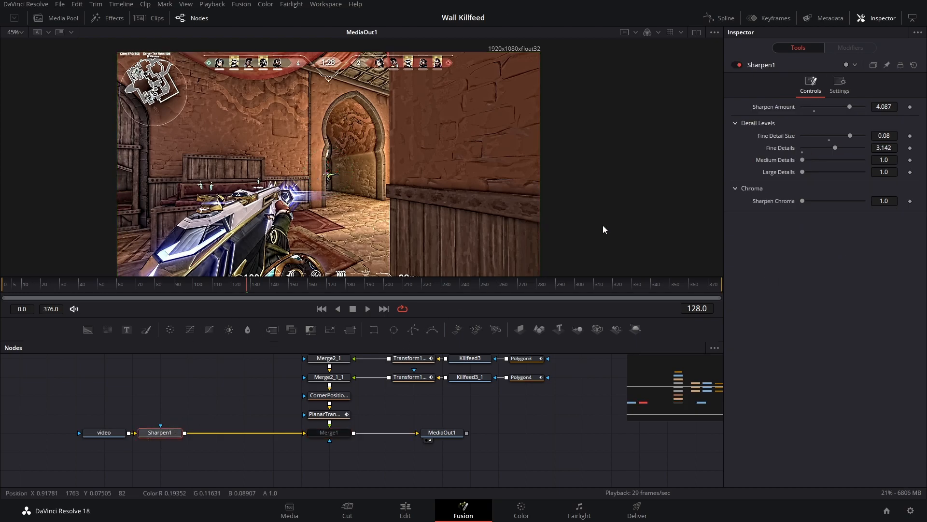
drag(172, 326, 220, 433)
drag(833, 306, 844, 343)
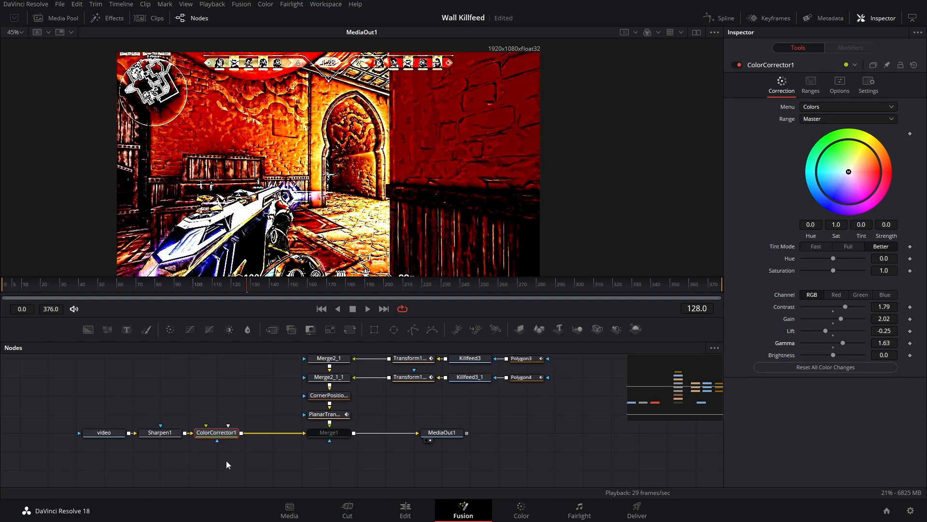
Step: Insert a Planar Tracker after ColorCorrector1 and outline the wall area beside the archway at frame 128
key(shift+space)
text(Sharpenplan)
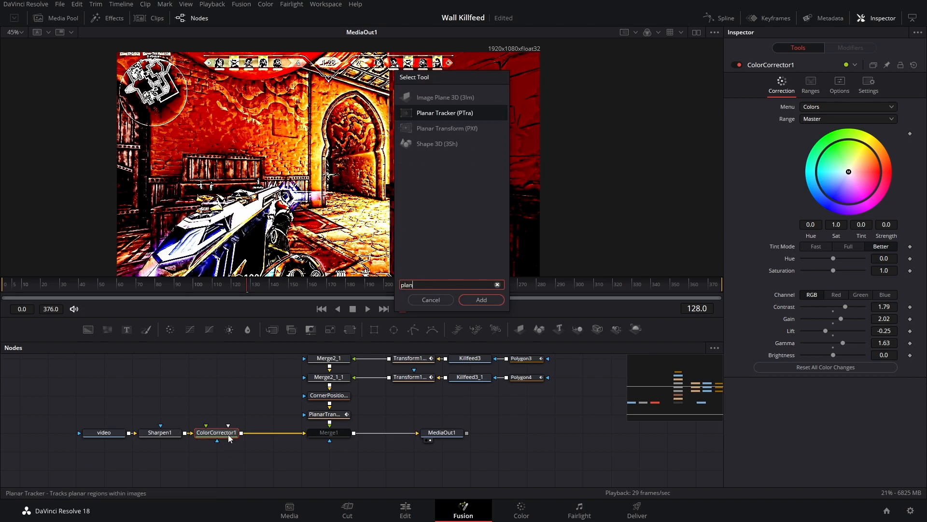
key(Return)
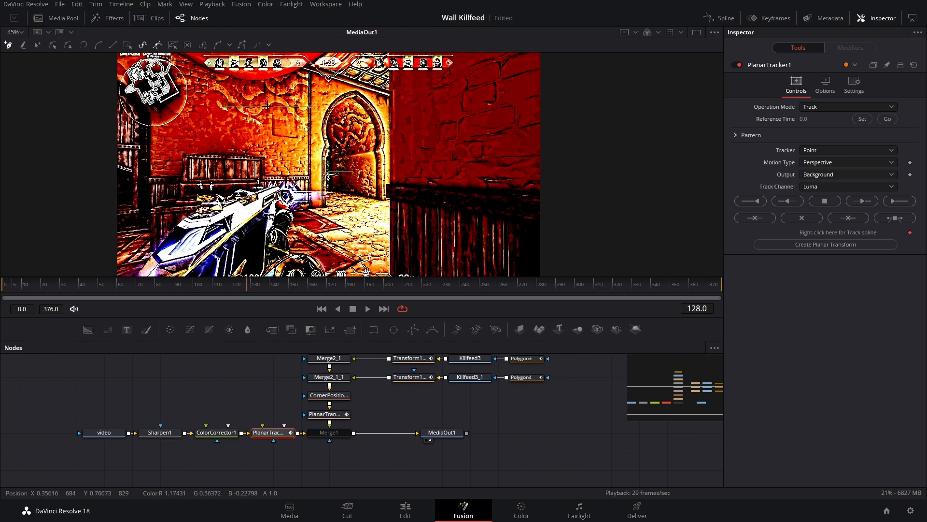
click(268, 167)
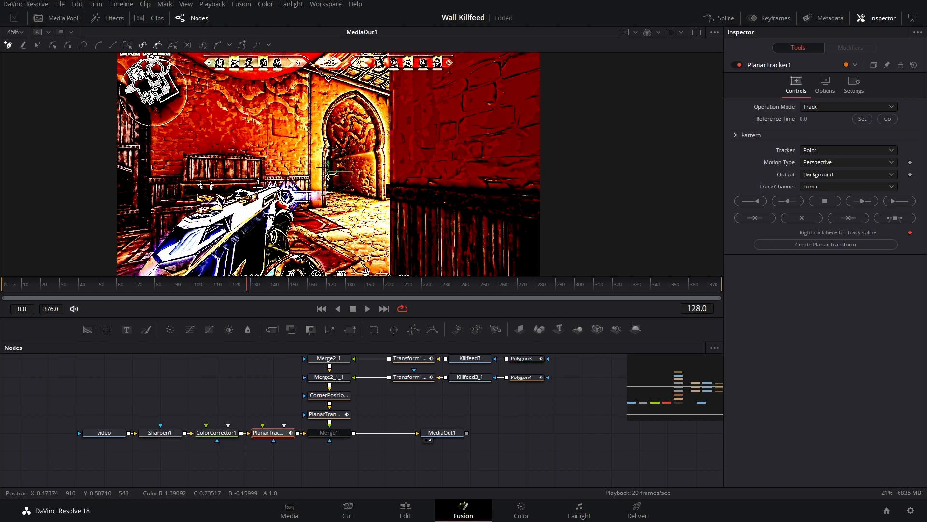
click(325, 116)
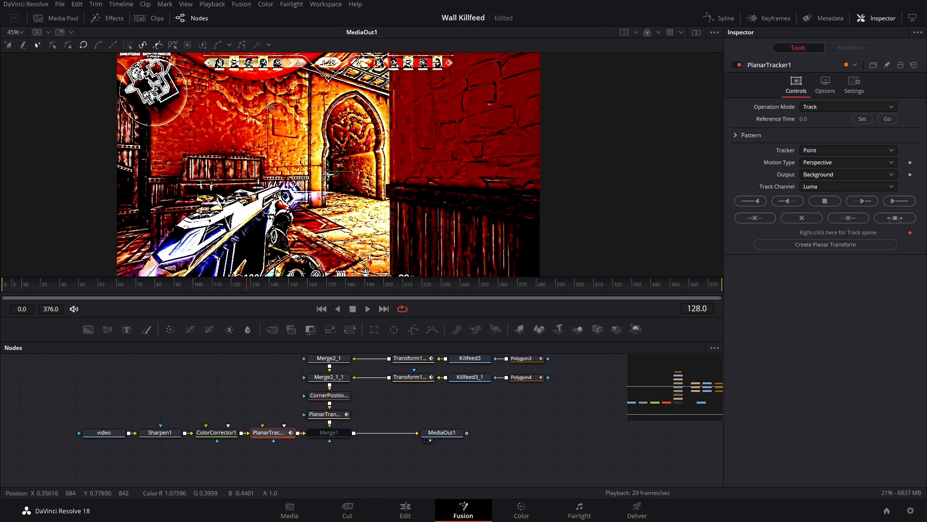
Step: Set the planar tracker to Hybrid Point/Area with frame 128 as its reference time, and check the track marker and trail options
click(836, 149)
click(831, 172)
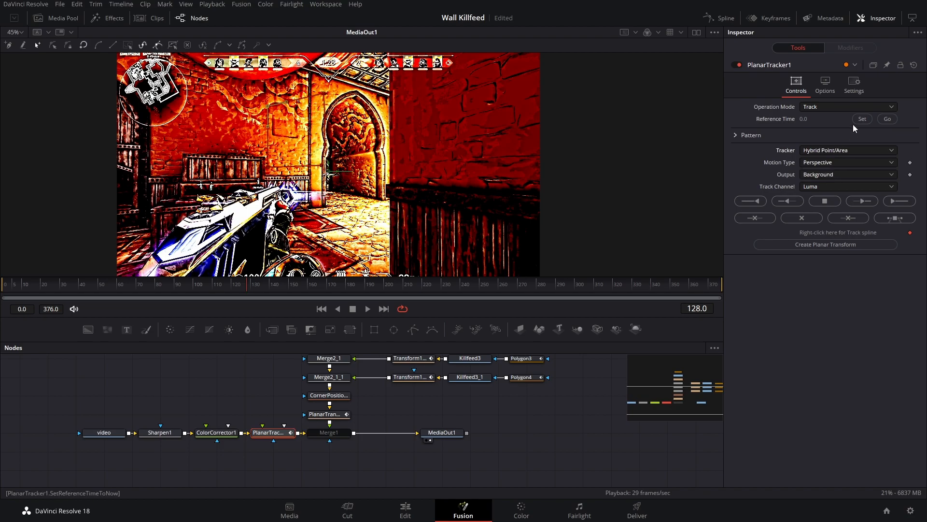
click(822, 91)
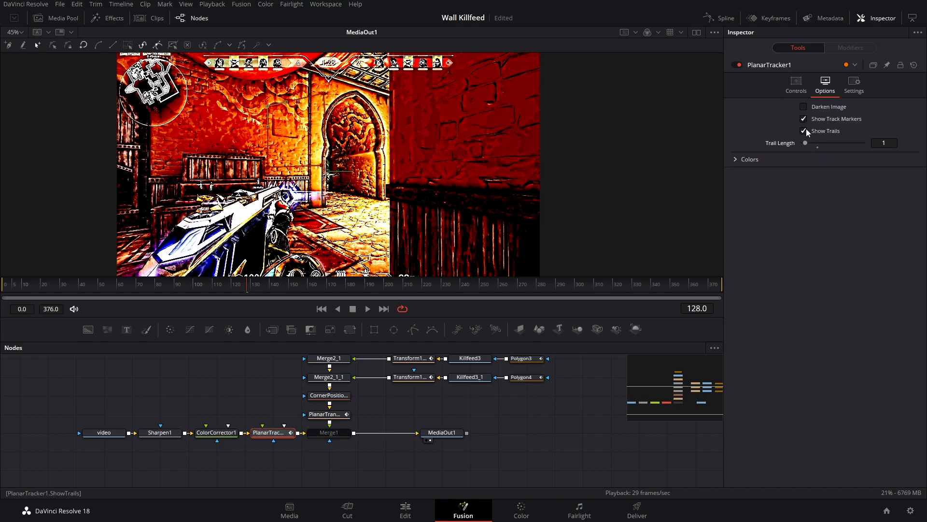
click(796, 85)
Step: Track the wall to the end of the clip, return to the reference frame and track back to the start
click(894, 202)
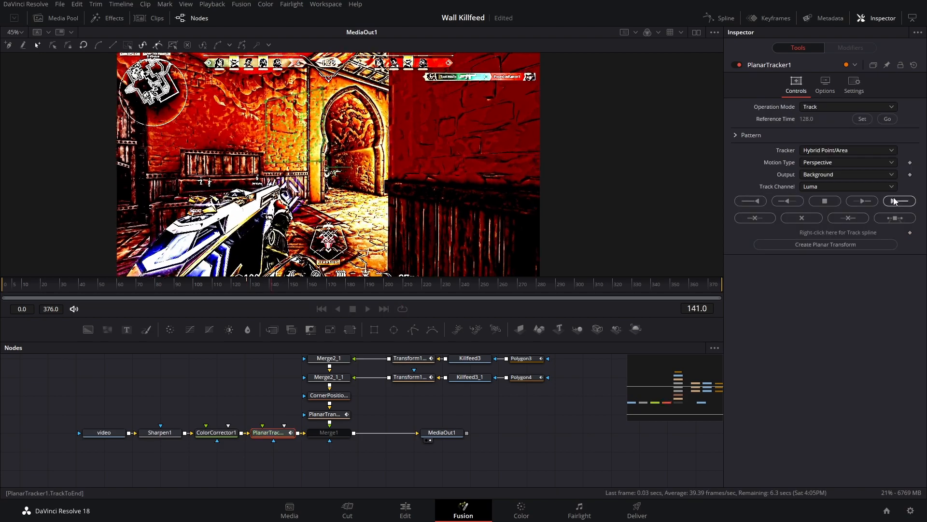
click(888, 119)
click(758, 202)
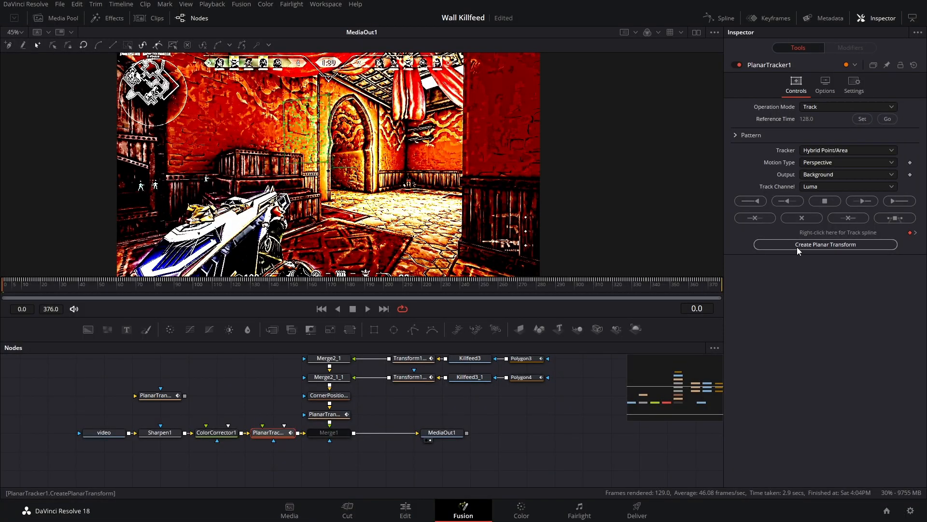
Step: Create a Planar Transform from the track, place it below Merge1, and delete the Sharpen, Color Corrector and Planar Tracker nodes
click(797, 250)
click(326, 469)
drag(278, 457, 139, 407)
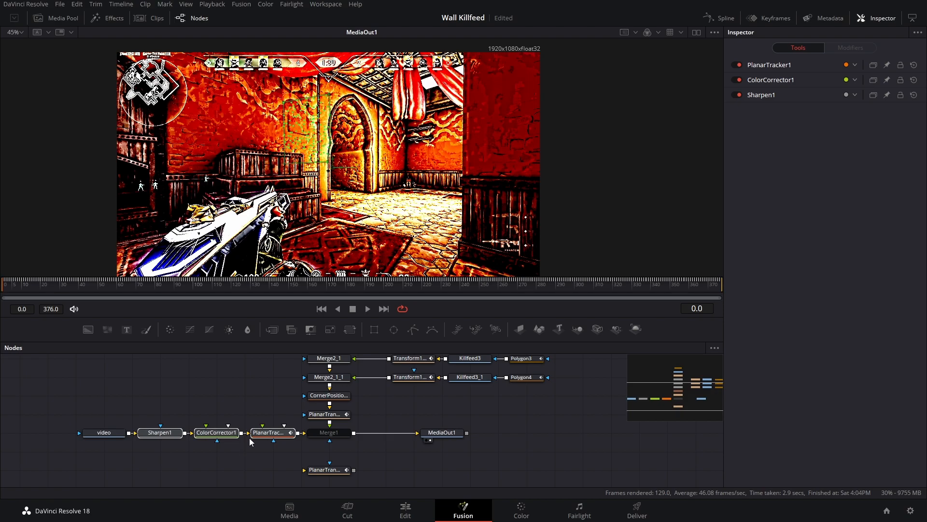
key(Delete)
Step: Connect the new Planar Transform to Merge1's mask input and re-enable Merge1
drag(354, 470, 329, 441)
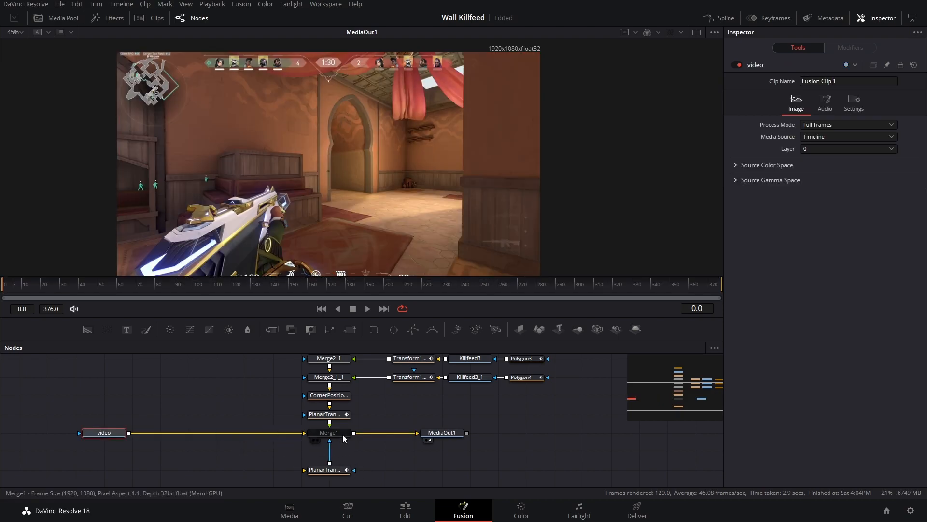
click(347, 435)
click(736, 65)
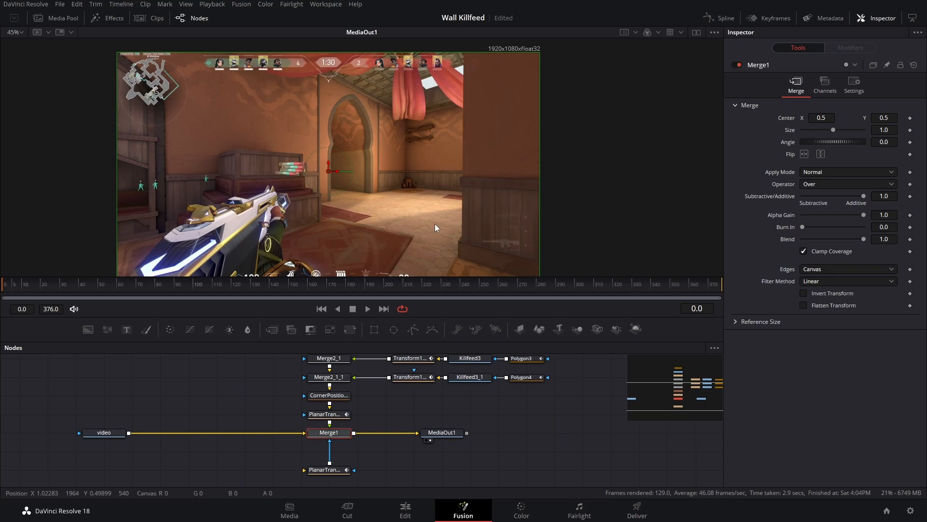
Step: Feed a Polygon mask into the lower Planar Transform and, at frame 176, trace from the wall's base up the archway's near edge
drag(382, 418, 386, 370)
drag(416, 329, 310, 424)
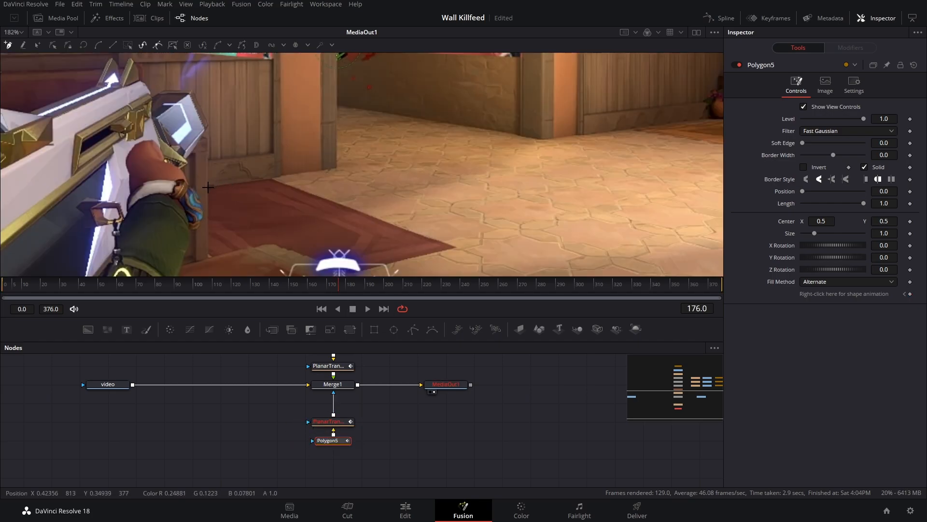
drag(223, 169, 341, 172)
drag(223, 171, 222, 187)
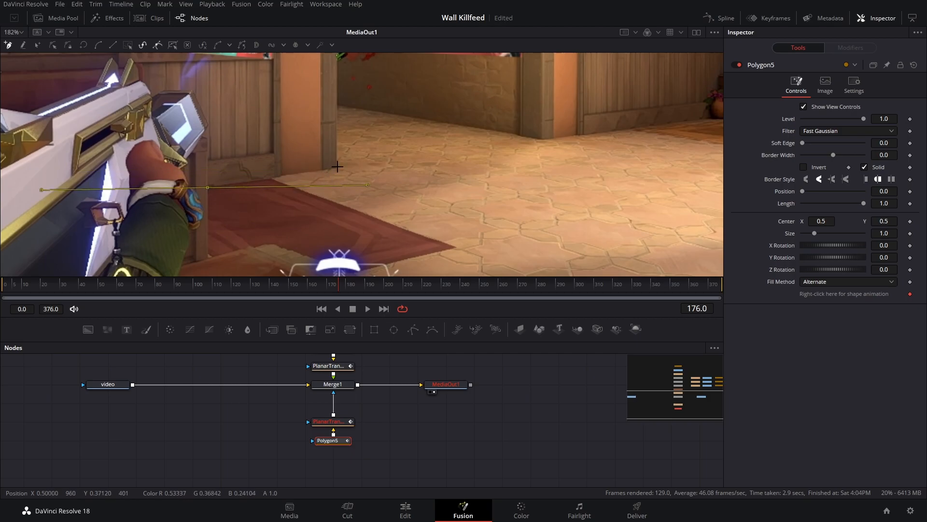
drag(339, 105, 345, 273)
click(346, 121)
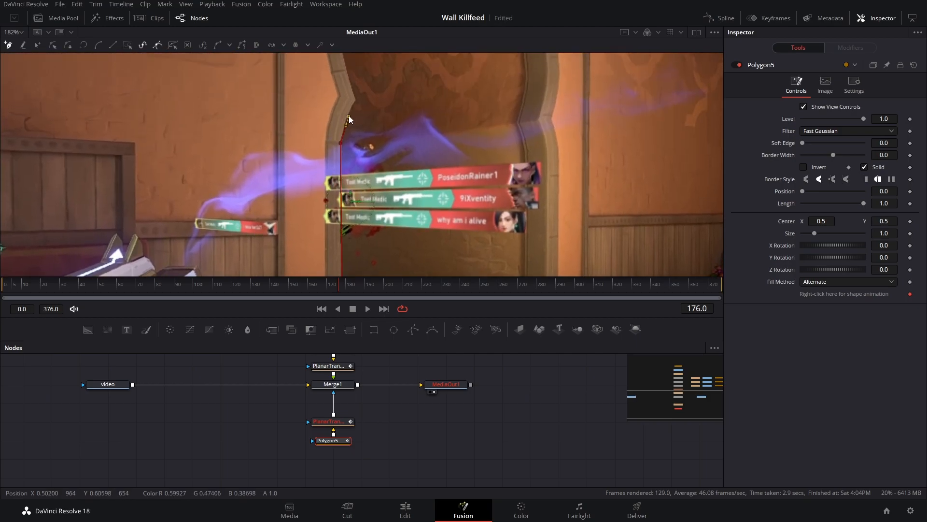
Step: Continue the polygon along the archway's curved inner edge and close it around the wall section to the left of the opening
drag(338, 110, 448, 153)
scroll(466, 125, up, 3)
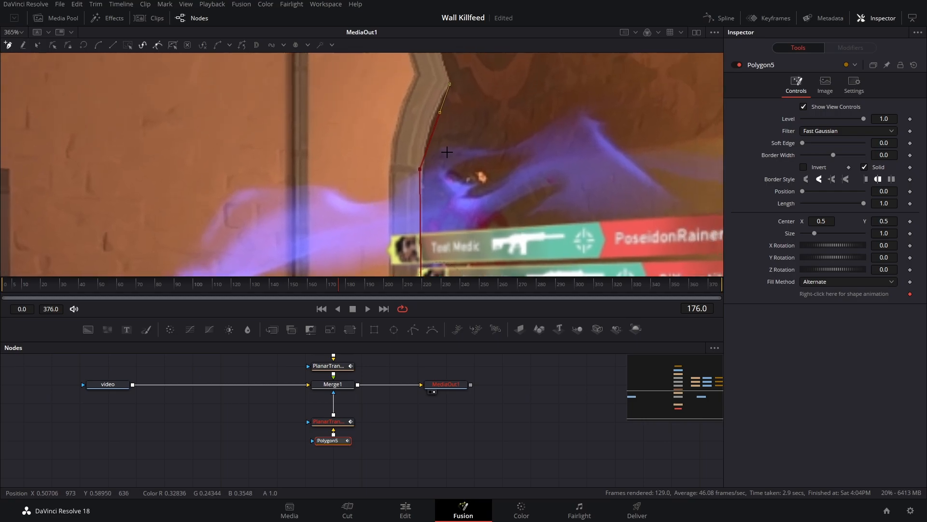
drag(440, 114, 434, 108)
drag(420, 169, 422, 169)
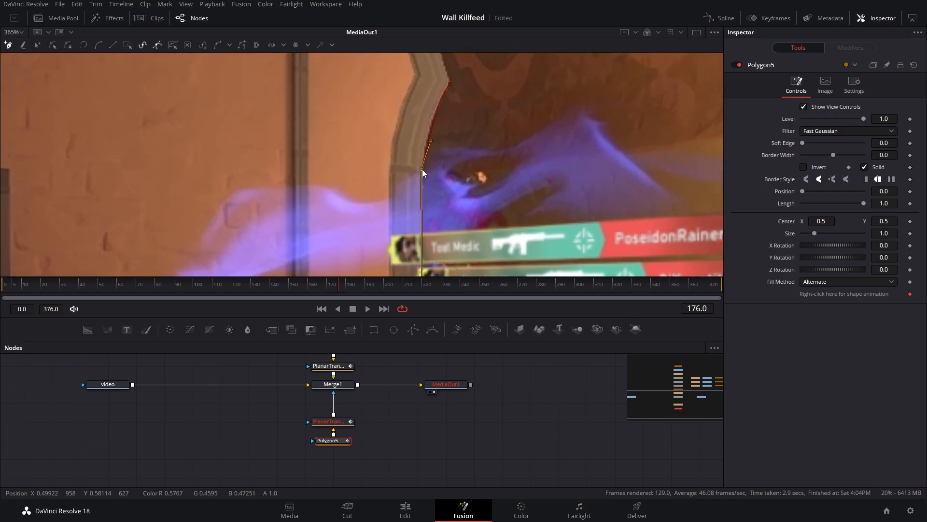
scroll(427, 140, down, 2)
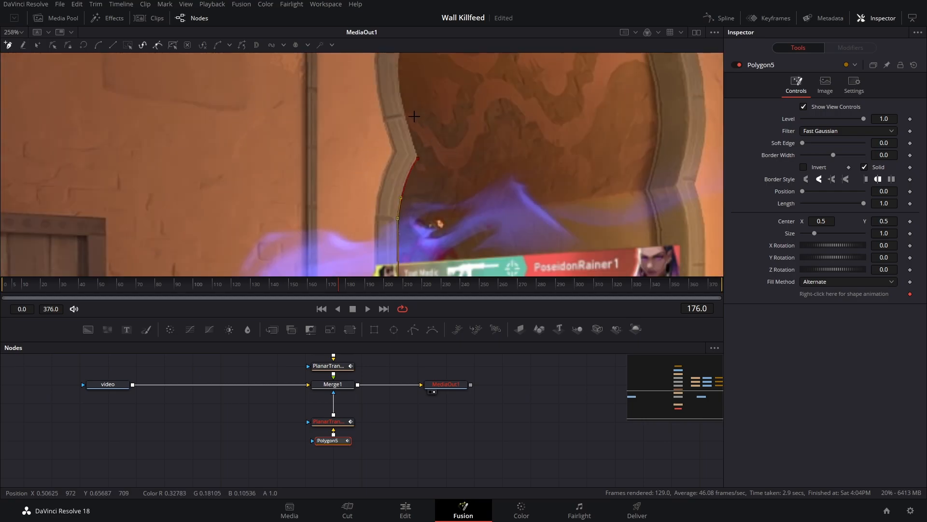
drag(404, 113, 418, 176)
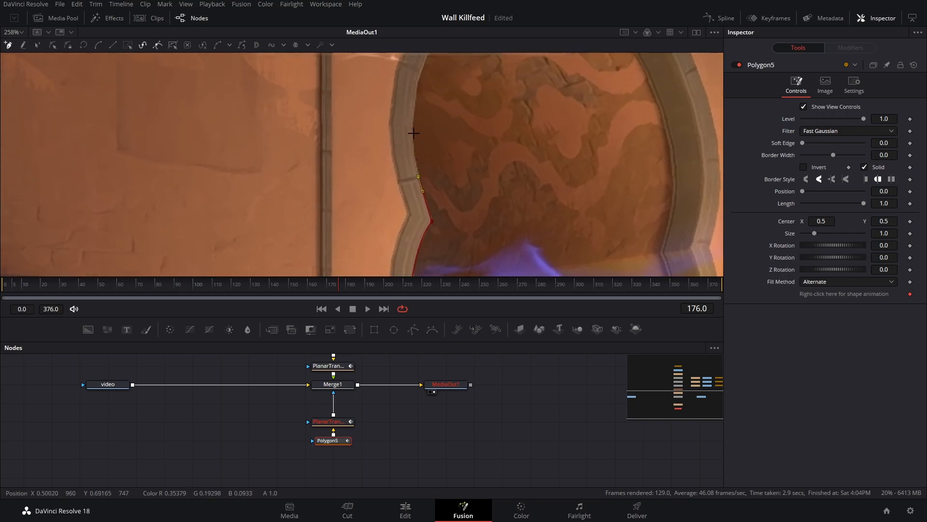
key(ctrl+f)
scroll(422, 184, up, 4)
drag(424, 186, 390, 167)
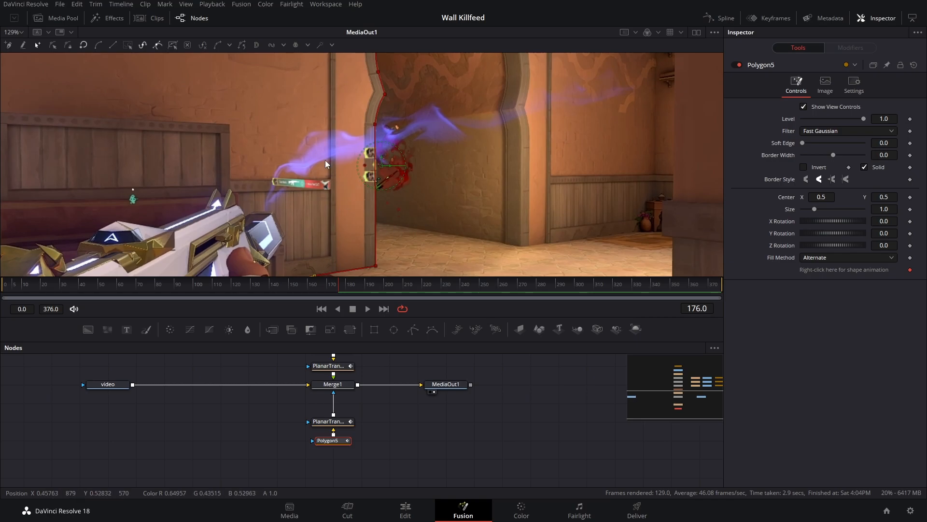
Step: Invert Polygon5 so the banners are masked out over the wall in front of the archway
scroll(319, 160, down, 5)
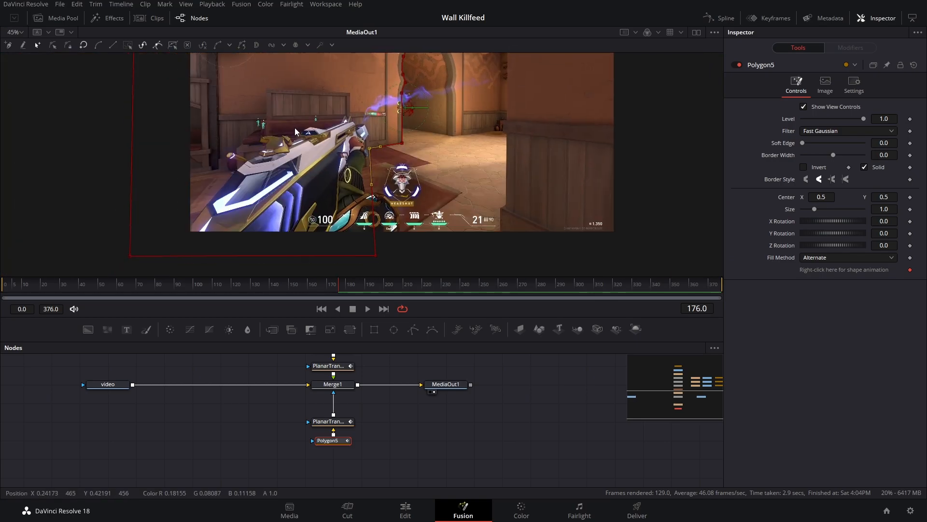
scroll(338, 169, down, 2)
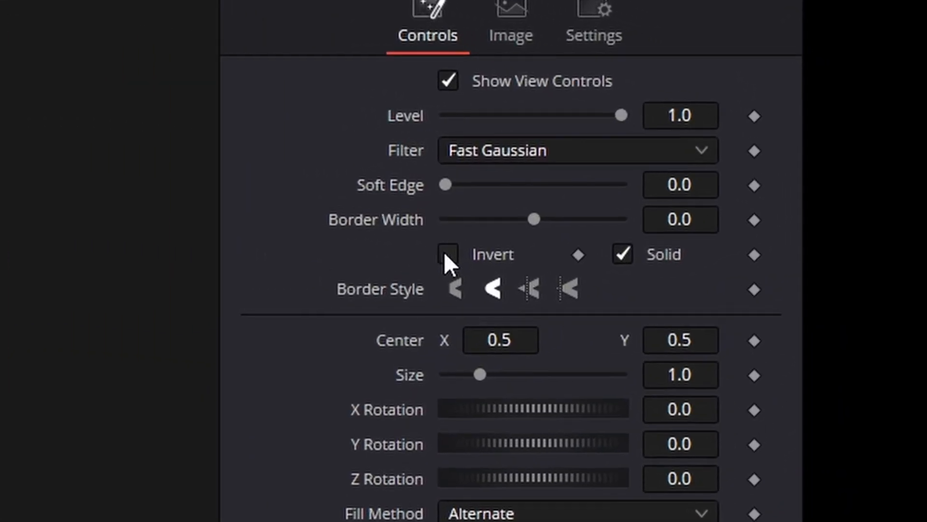
click(447, 255)
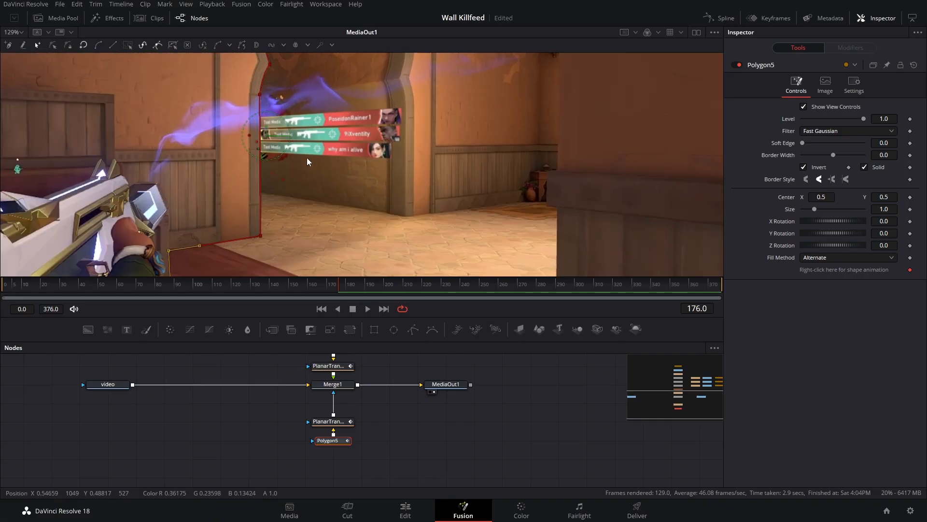
Step: Hide Polygon5's view controls and play the animation to check how the archway mask hides the banners
click(803, 106)
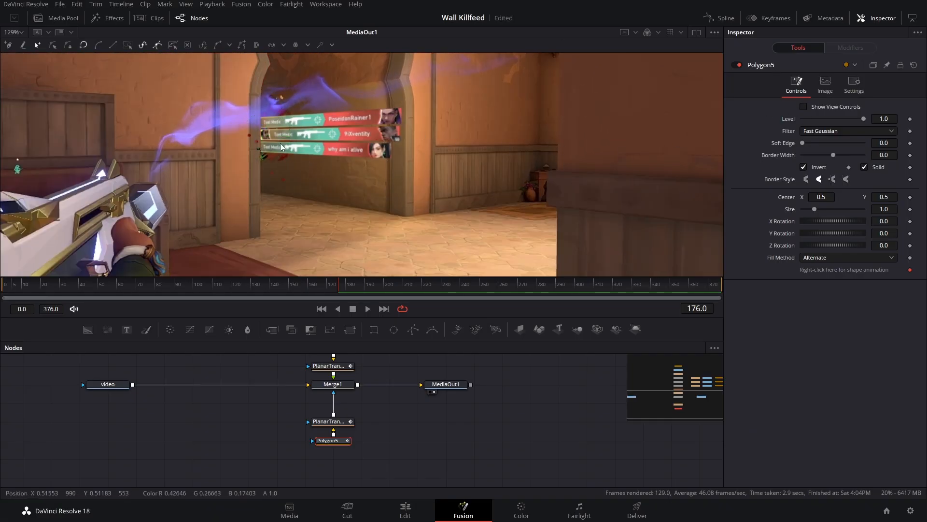
key(ctrl+f)
click(367, 309)
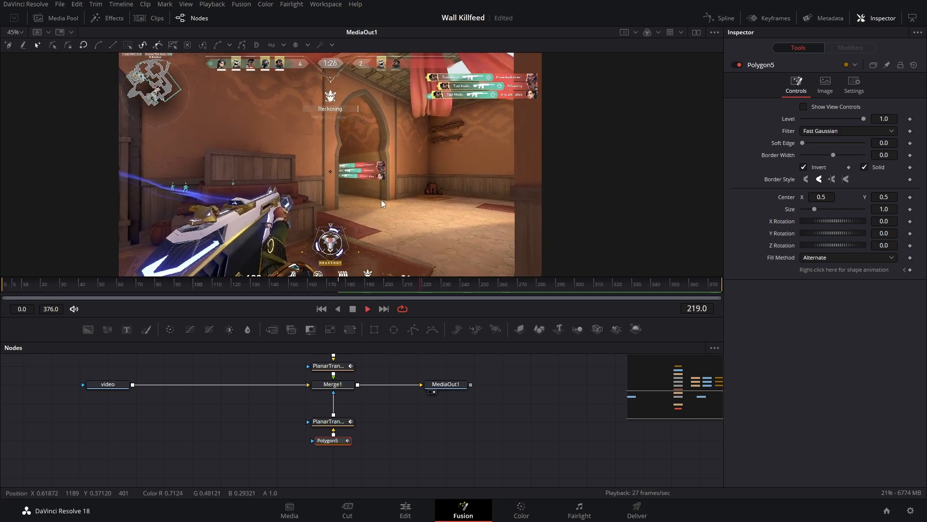
scroll(380, 204, up, 3)
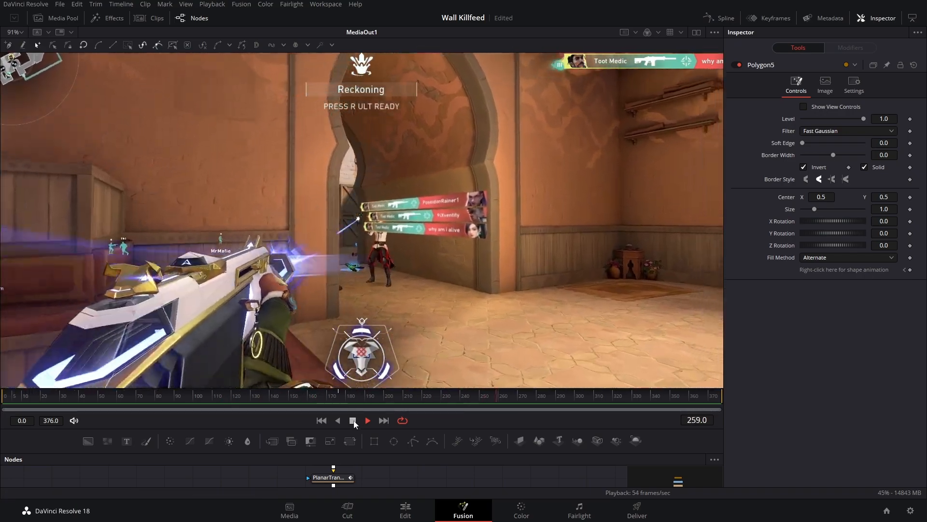
click(353, 420)
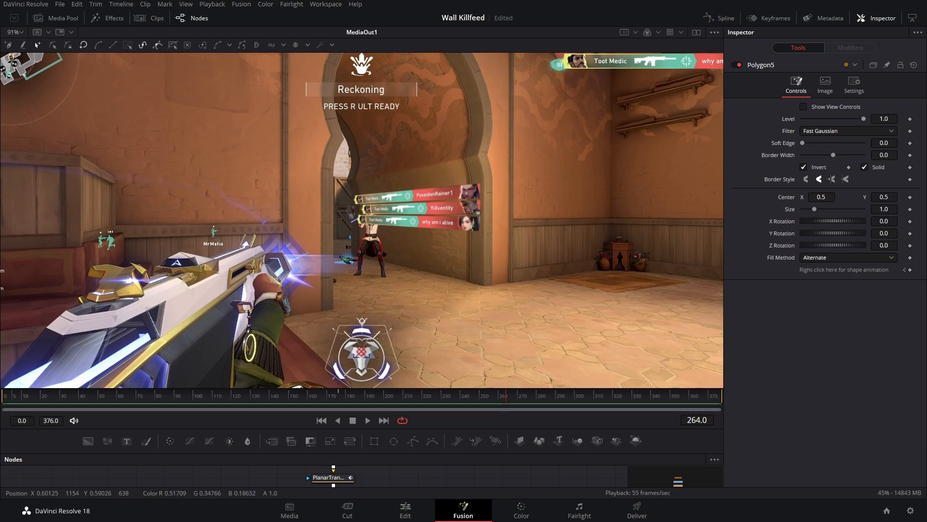
Step: Enlarge the node graph area and move MediaOut1 farther from Merge1 to make room for more nodes
drag(422, 428, 423, 309)
drag(439, 411, 616, 442)
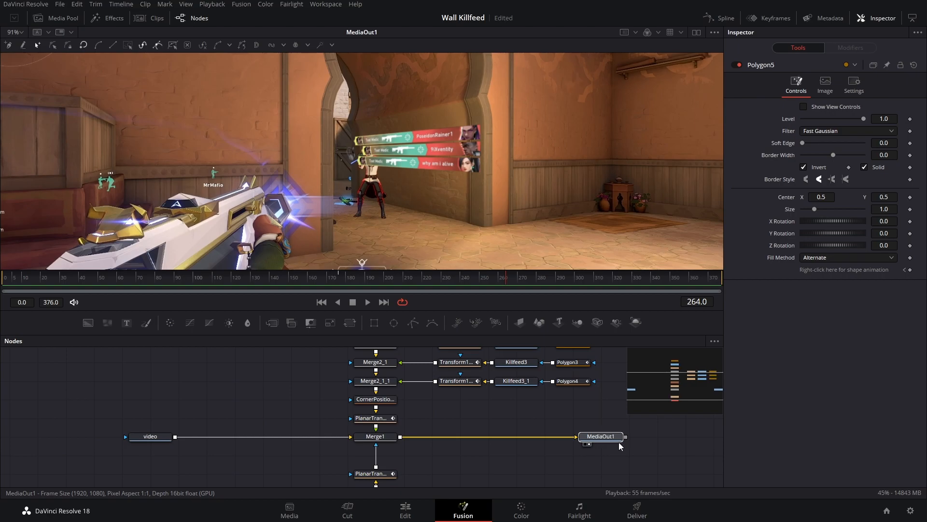
click(163, 442)
right_click(163, 442)
click(211, 203)
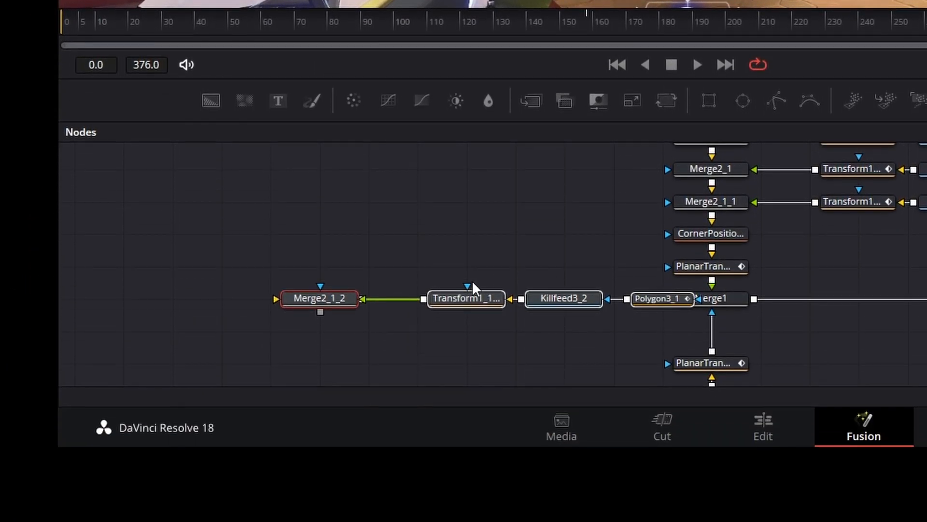
key(ctrl+z)
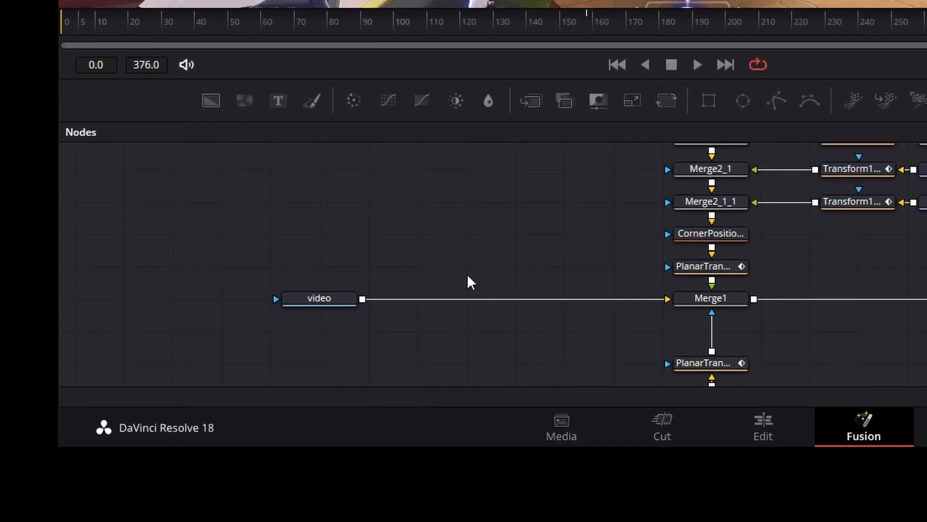
Step: Copy the video node, paste the copy merged over Merge1's output, and line up the new merge between Merge1 and MediaOut1
right_click(337, 300)
click(410, 134)
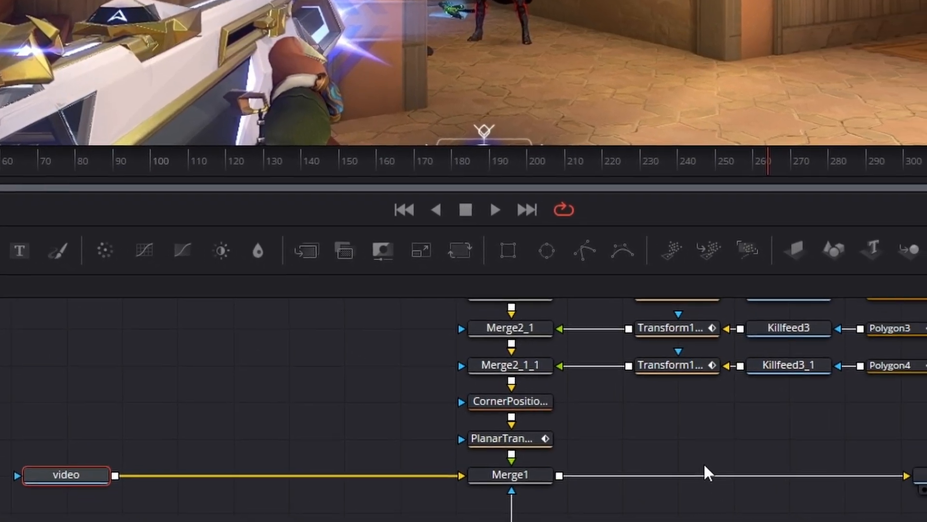
right_click(710, 473)
click(605, 352)
drag(478, 323, 396, 229)
drag(401, 282, 254, 277)
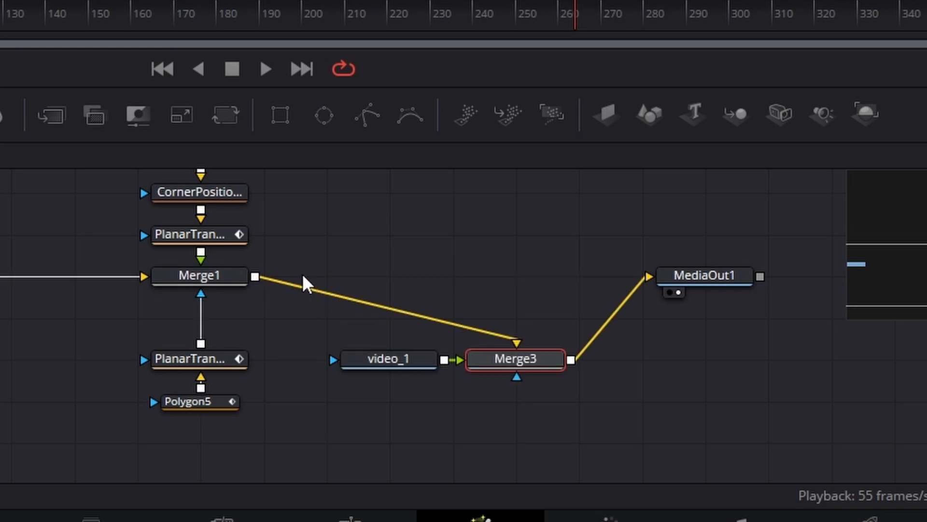
drag(530, 364, 342, 239)
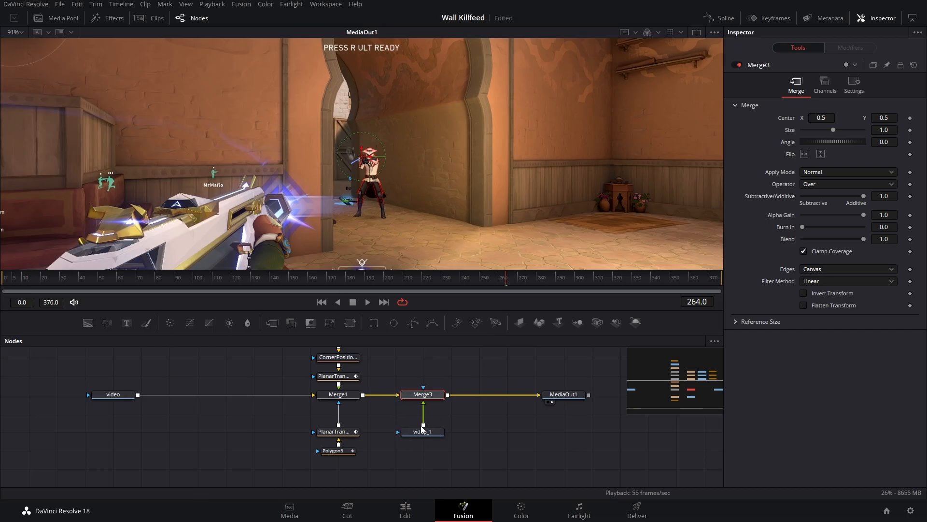
Step: Place the copied video node above Merge3 and connect a Polygon mask to Merge3
scroll(428, 444, up, 2)
drag(429, 458, 429, 402)
drag(413, 323, 423, 427)
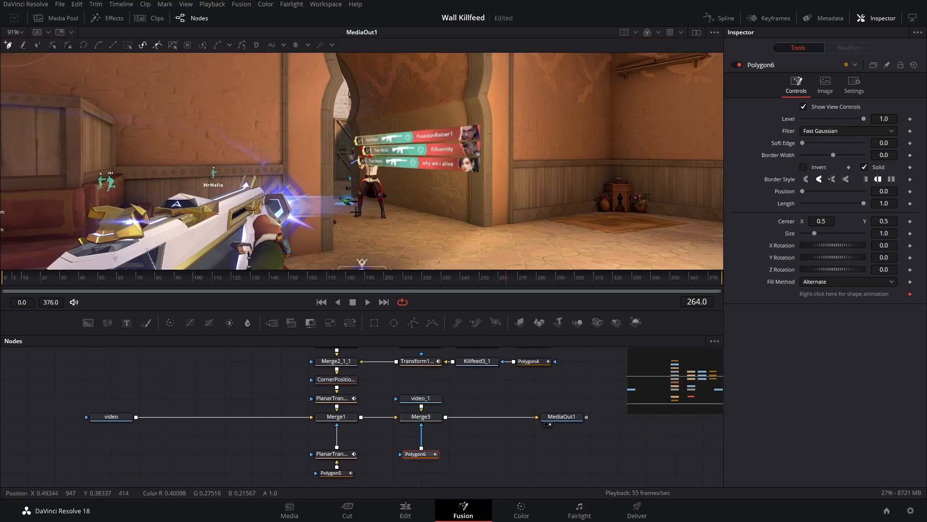
Step: Draw a rough closed polygon around the enemy in the archway at frame 264 and hide its view controls
click(359, 157)
click(365, 143)
click(373, 147)
click(383, 162)
click(380, 170)
click(387, 201)
click(386, 219)
click(353, 220)
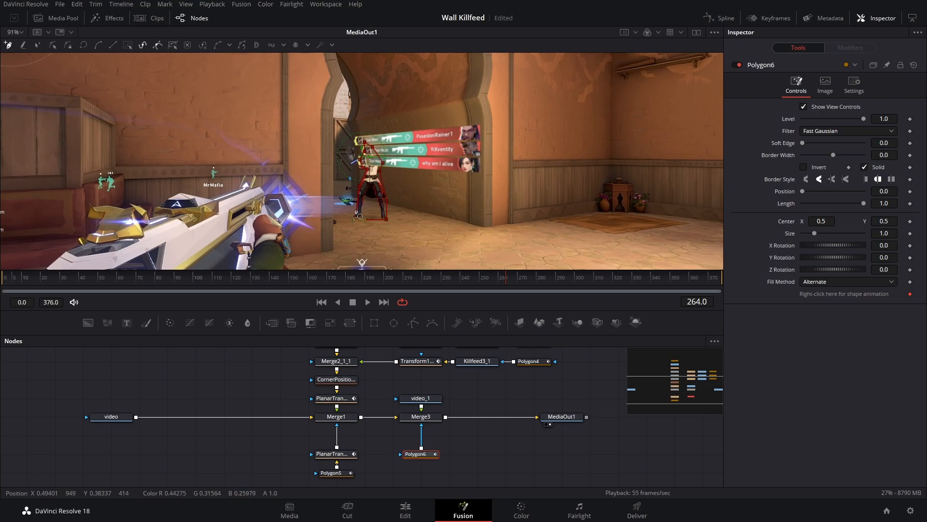
click(357, 213)
click(802, 107)
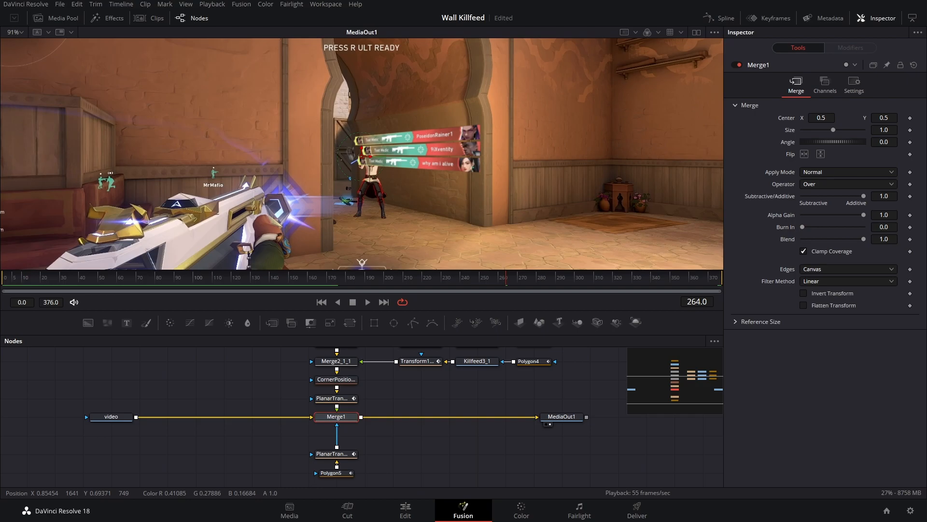
Step: On the Edit page, duplicate Fusion Clip 1 onto Video 2 and strip the copy's Fusion composition of all killfeed nodes
click(406, 511)
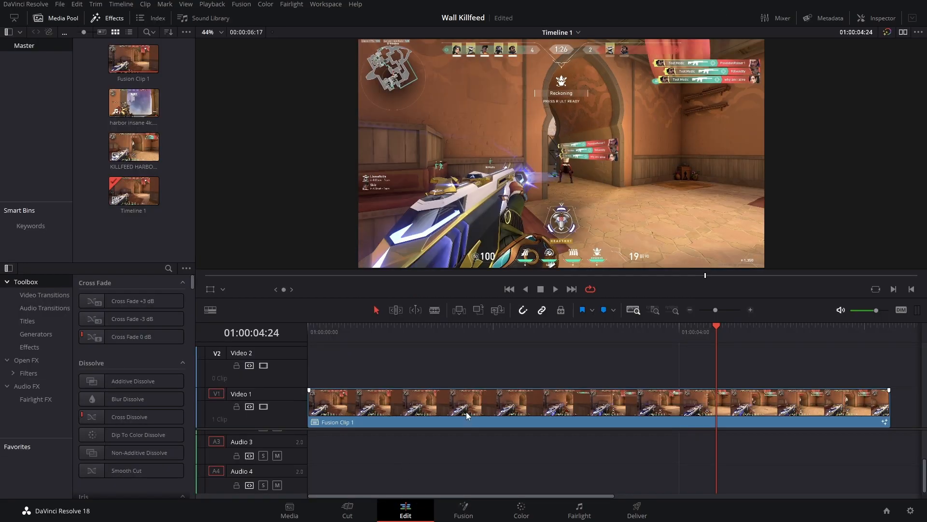
drag(466, 412, 465, 383)
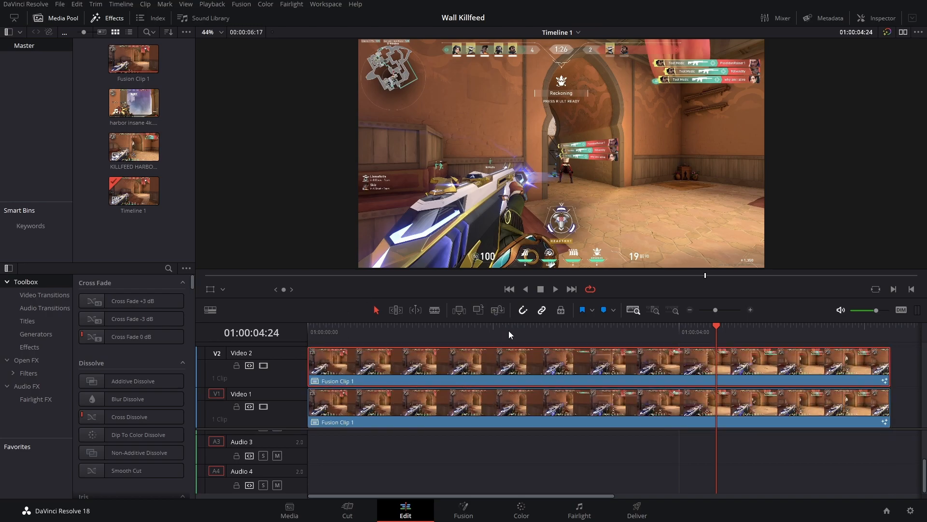
click(472, 509)
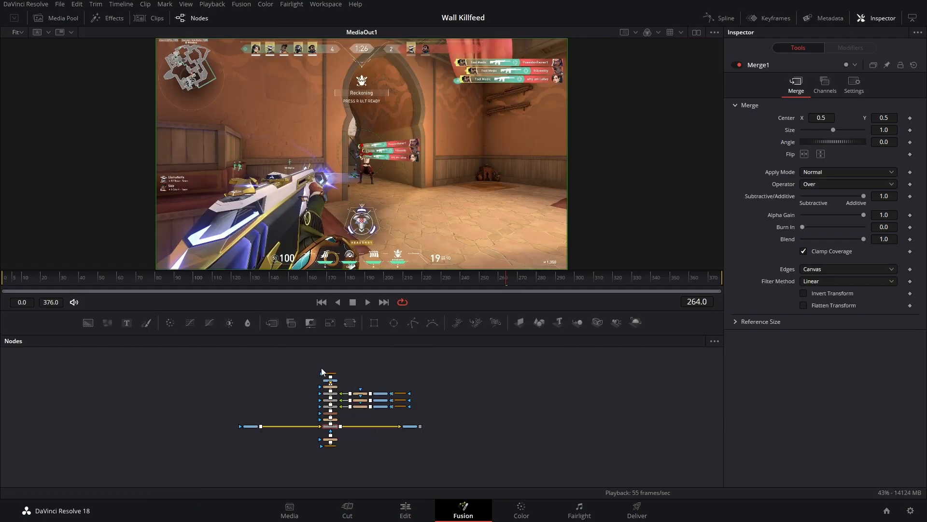
click(405, 509)
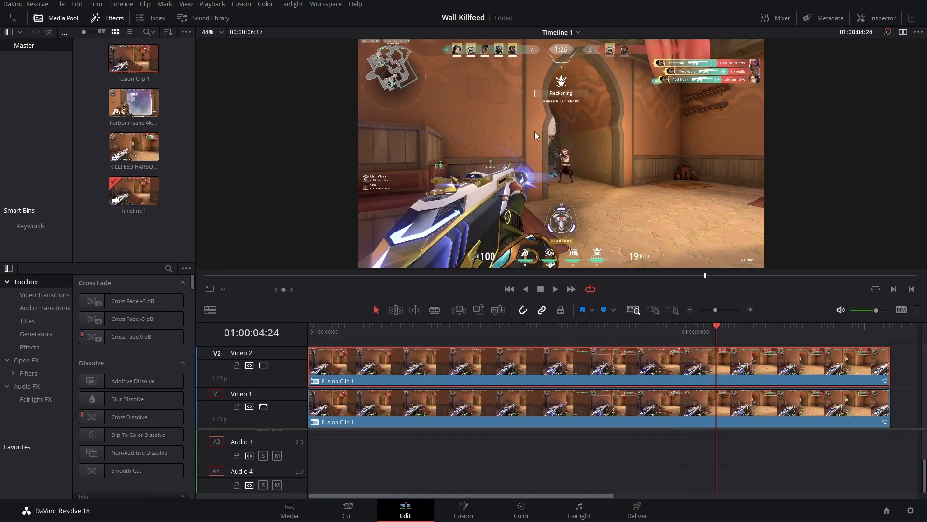
Step: Switch to the Color page and hide the timeline and clip thumbnails to enlarge the viewer
click(514, 517)
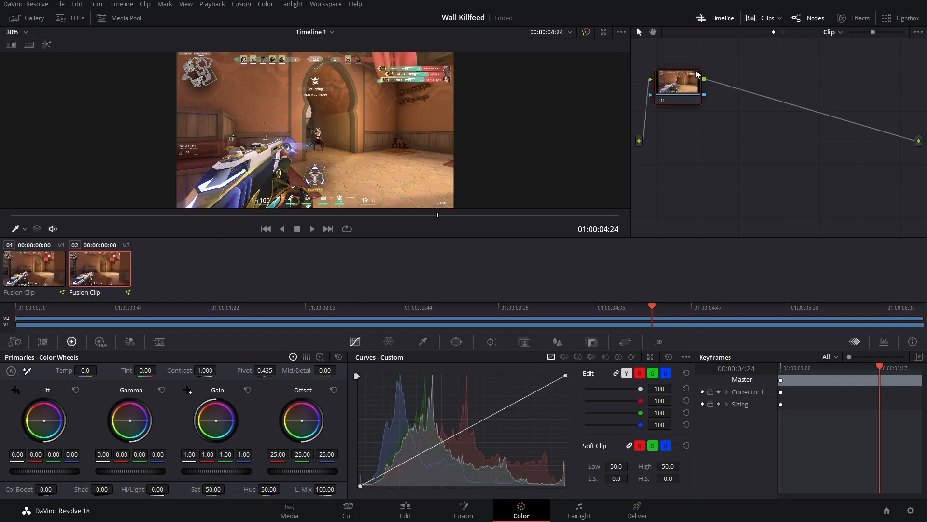
click(727, 18)
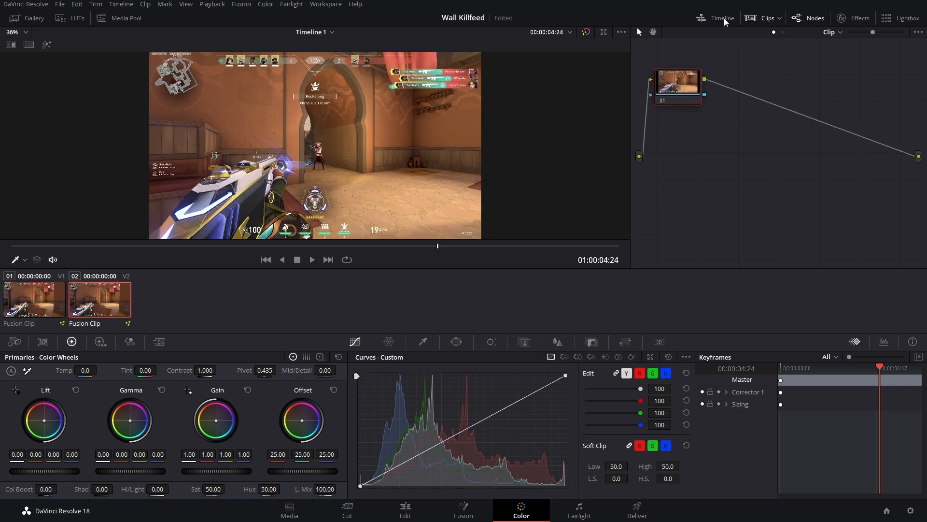
click(765, 19)
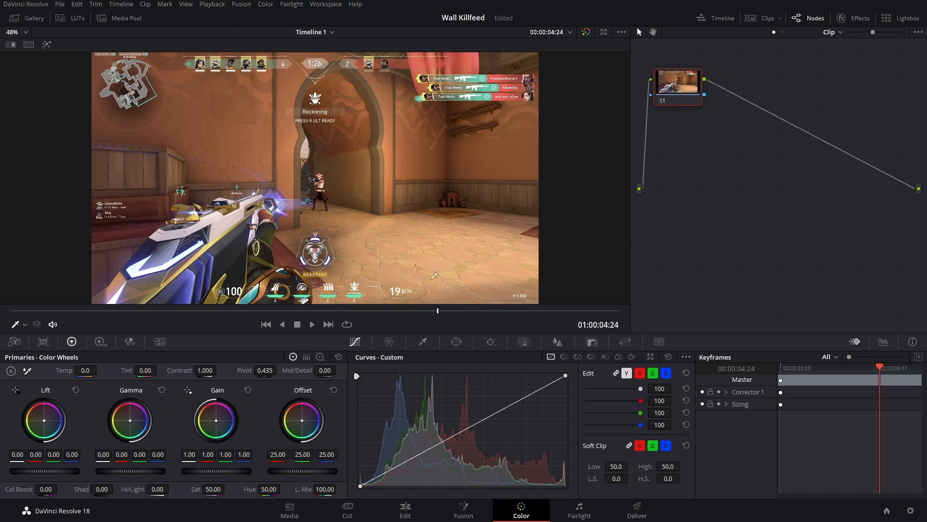
Step: Start a freehand curve window at 01:00:04:24 and trace the enemy's outline from the arm up around the hat
click(457, 342)
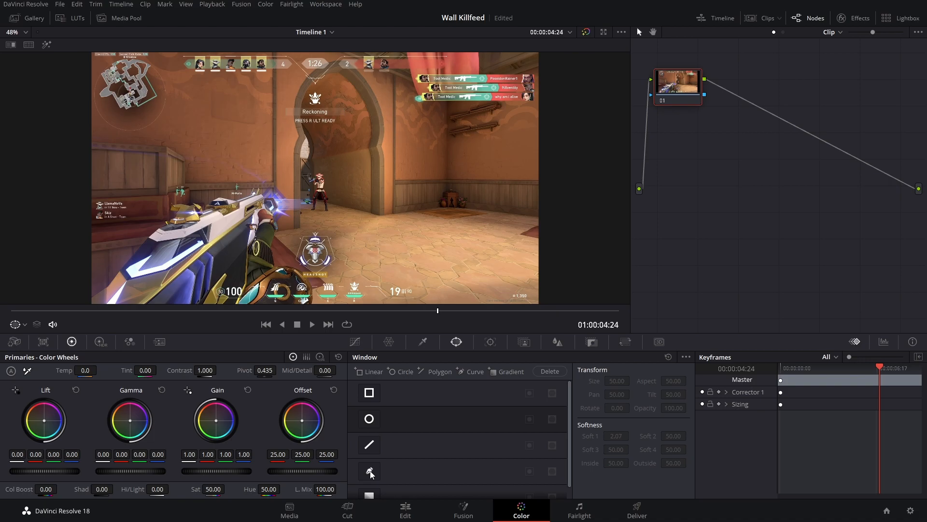
click(370, 472)
scroll(328, 192, up, 6)
scroll(328, 192, up, 2)
click(309, 197)
click(314, 187)
click(317, 179)
click(326, 174)
click(328, 169)
click(315, 163)
click(331, 154)
Step: Continue the curve window's outline down the enemy's shoulder, waist and coat edge to the coat's lower tip
click(358, 176)
click(365, 192)
click(358, 231)
click(364, 242)
click(371, 261)
click(376, 274)
click(385, 284)
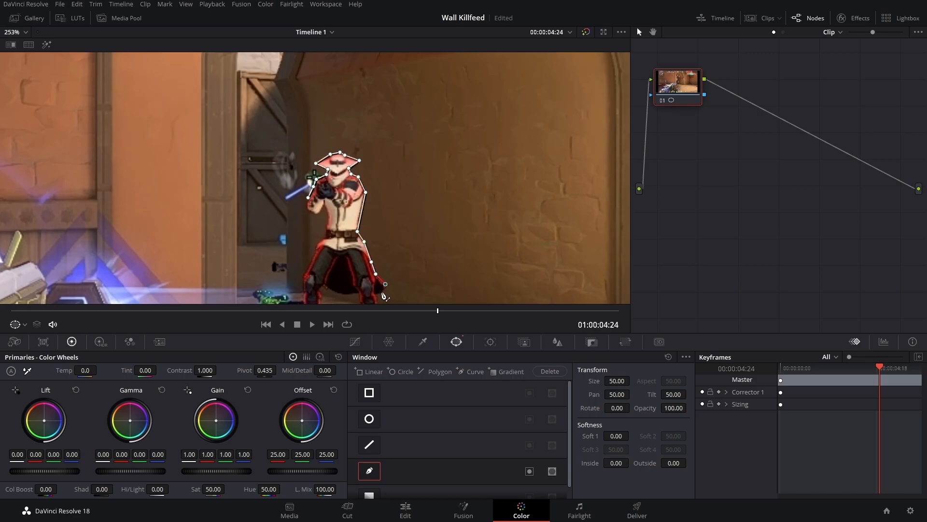
click(382, 292)
click(373, 292)
Step: Continue the curve window's outline around the enemy's legs and close the shape
drag(374, 294, 351, 187)
click(355, 198)
click(355, 215)
click(359, 235)
click(358, 243)
click(346, 241)
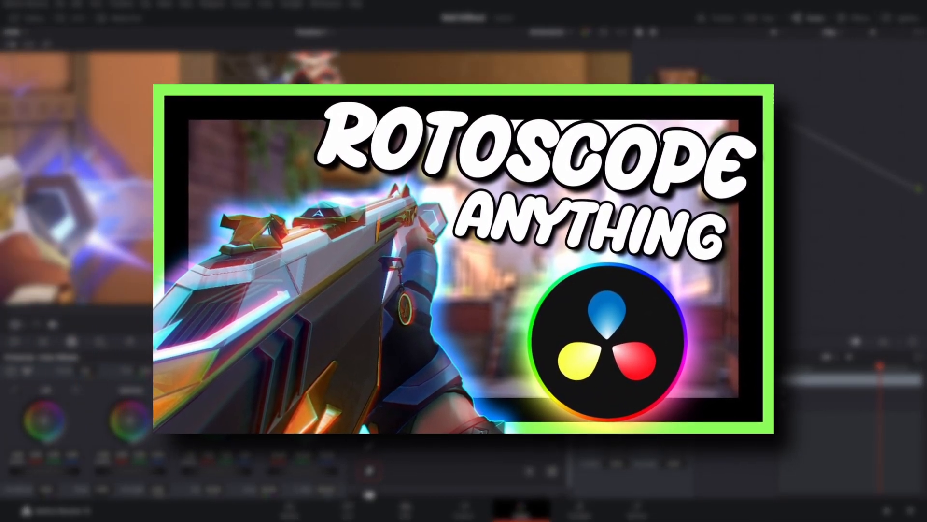
scroll(401, 193, down, 5)
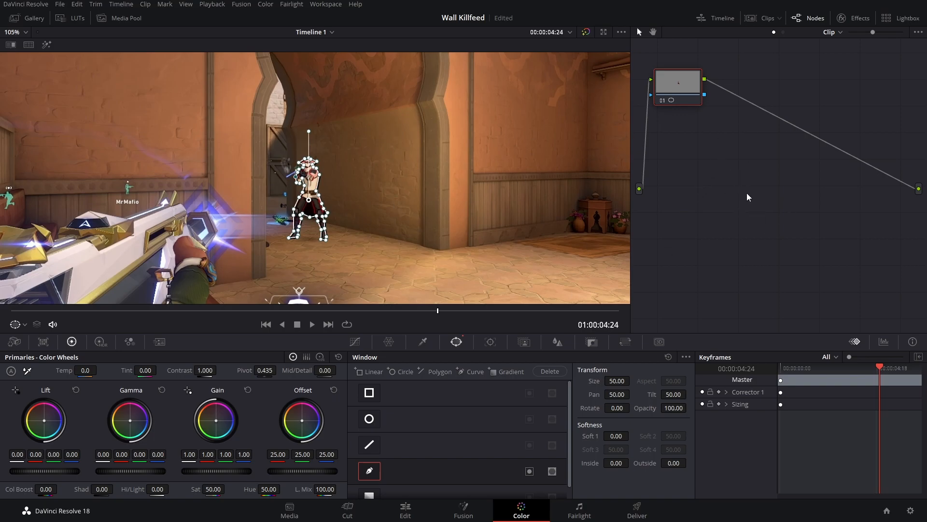
Step: Add an alpha output to the node graph and connect node 01's alpha to it
right_click(735, 184)
click(785, 227)
drag(705, 95, 919, 207)
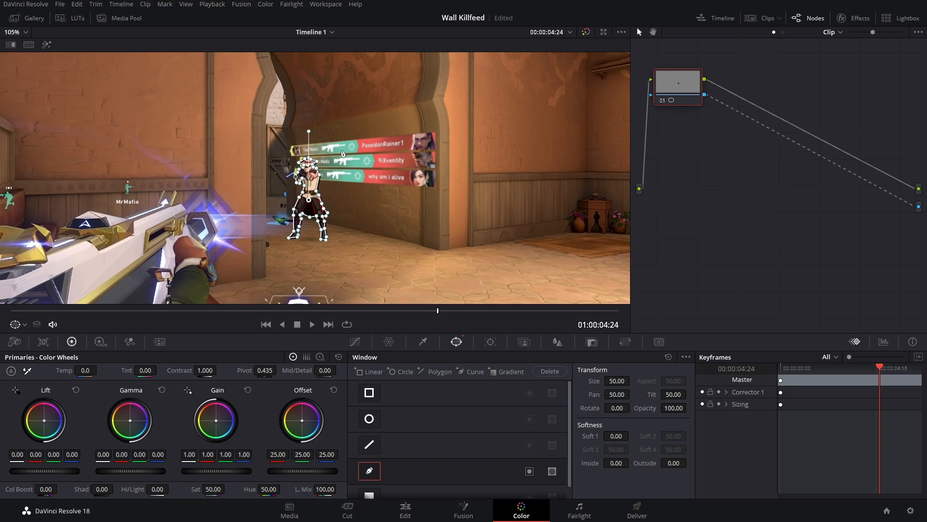
Step: Set the window tracker to Frame mode and move the curve window back onto the enemy a few frames ahead
scroll(343, 173, up, 5)
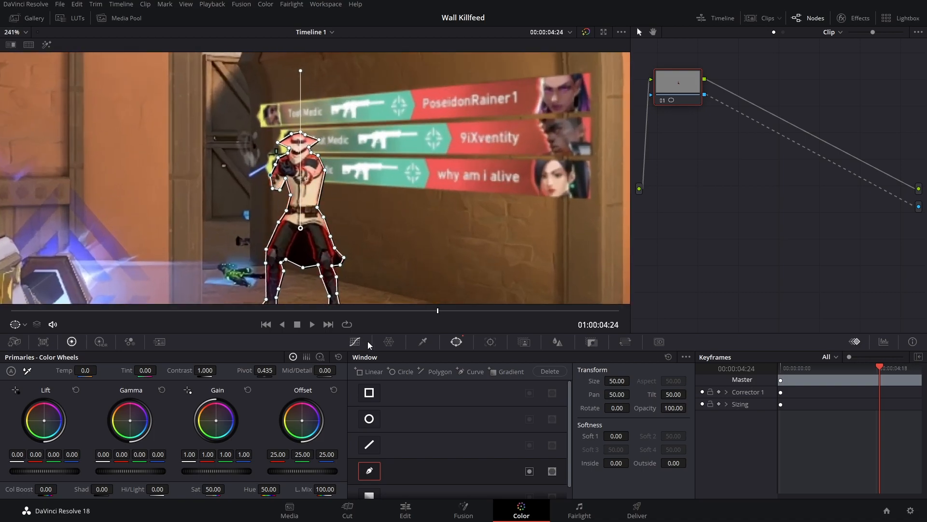
click(490, 341)
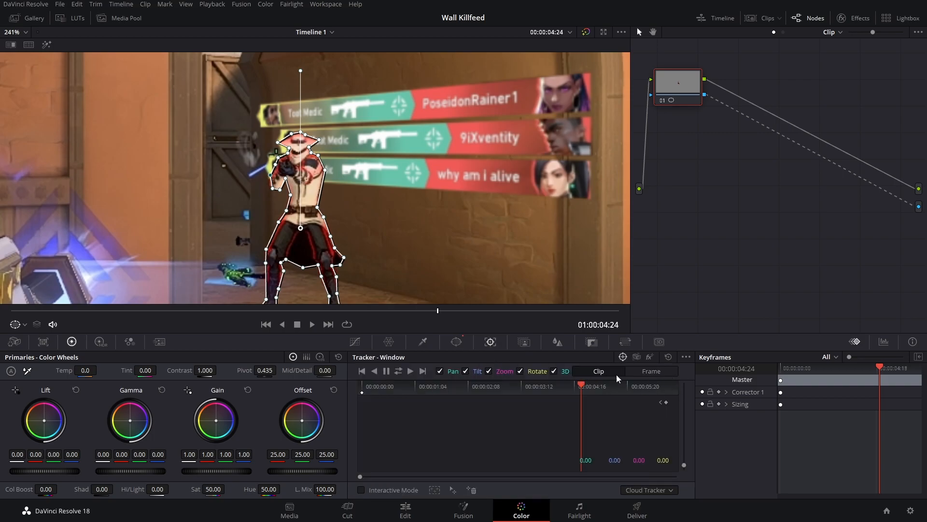
click(653, 372)
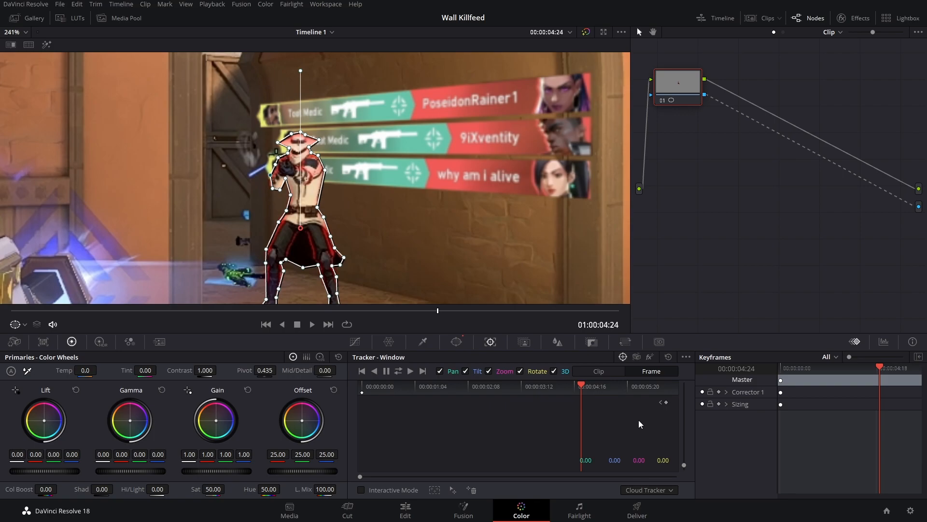
click(587, 386)
drag(301, 220, 279, 226)
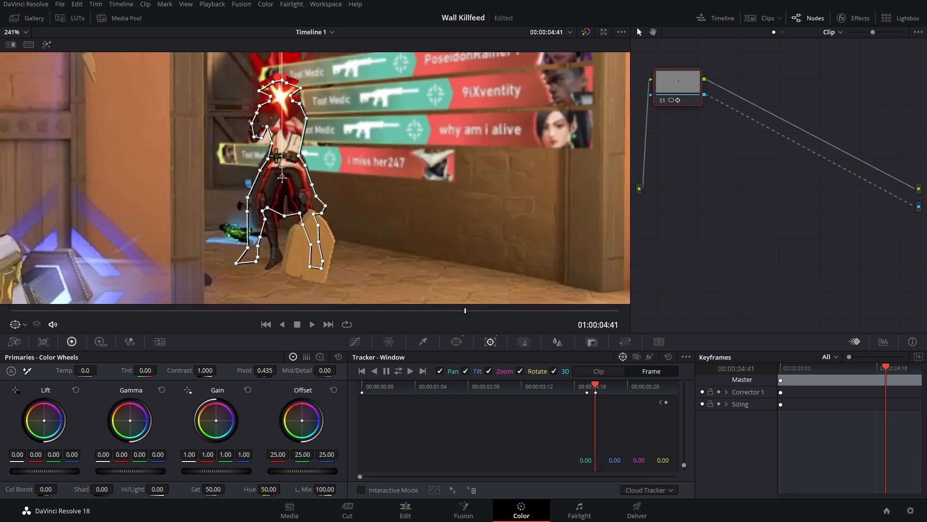
Step: Keyframe the curve window's position on the enemy at further frames, including 00:00:04:26
click(594, 388)
drag(588, 389, 577, 390)
drag(282, 227, 325, 239)
drag(582, 386, 583, 387)
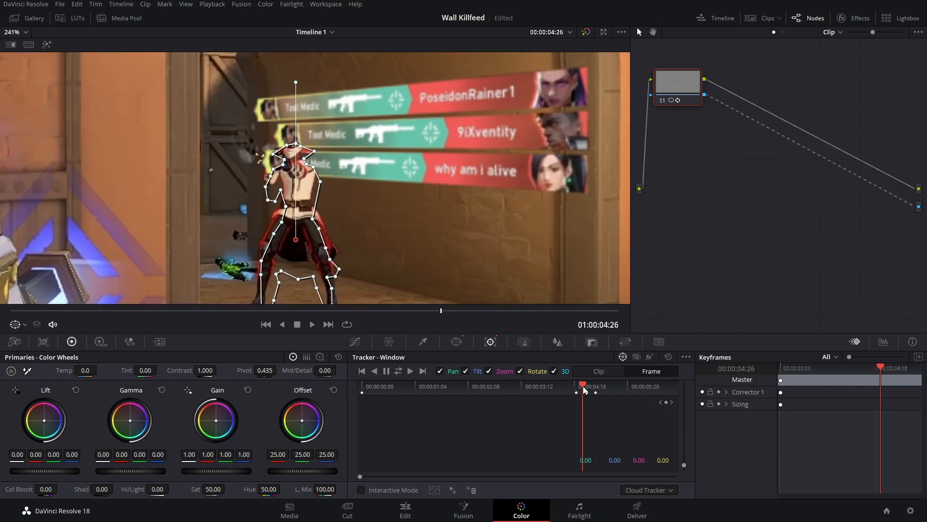
drag(291, 233, 293, 225)
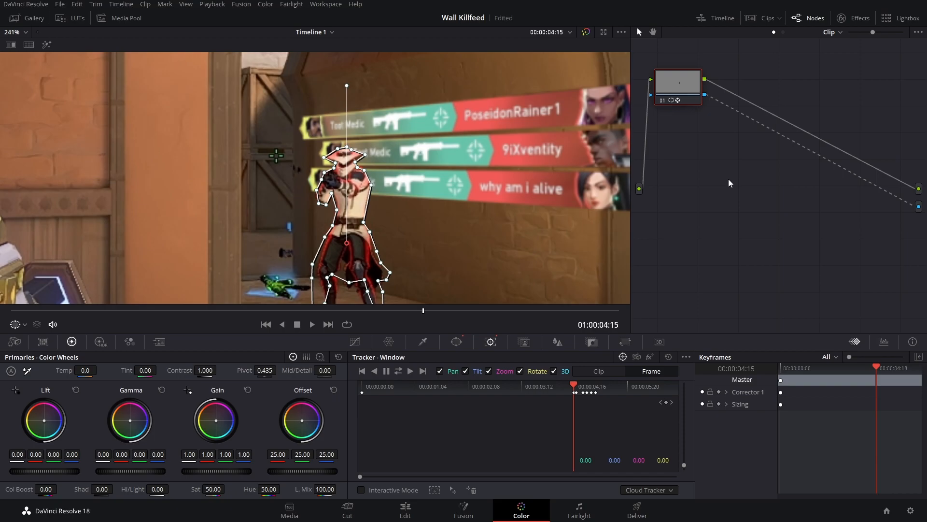
Step: Show the Magic Mask controls, then reset all grades and nodes of the clip
click(524, 341)
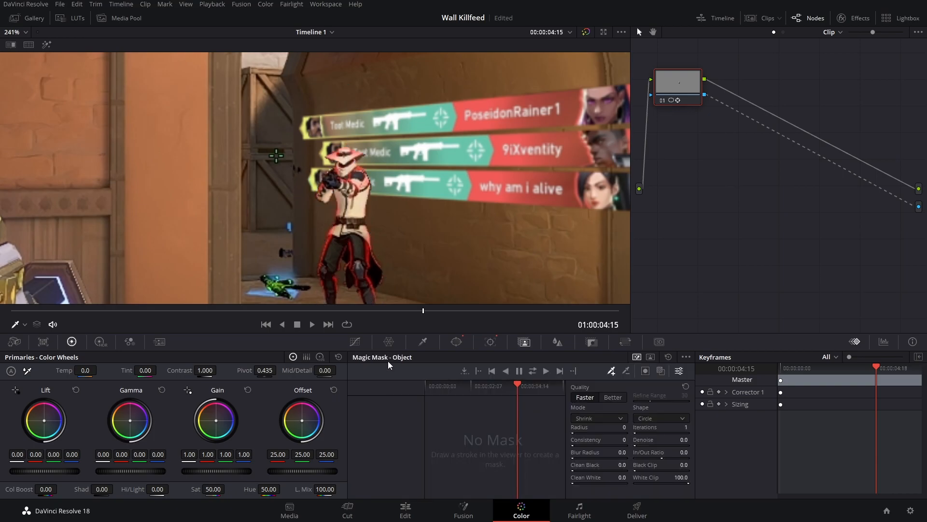
right_click(709, 196)
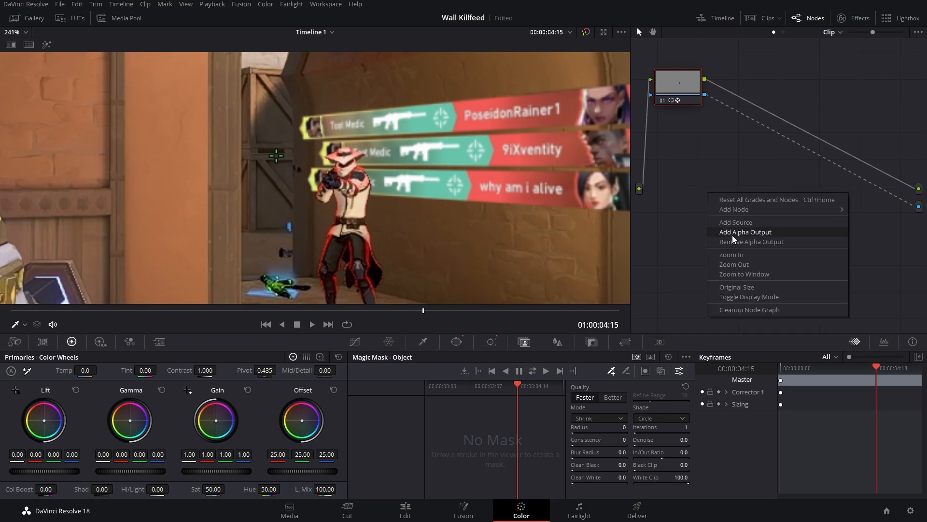
click(746, 200)
Step: On the Fusion page, add a Magic Mask node directly after the video node
click(465, 507)
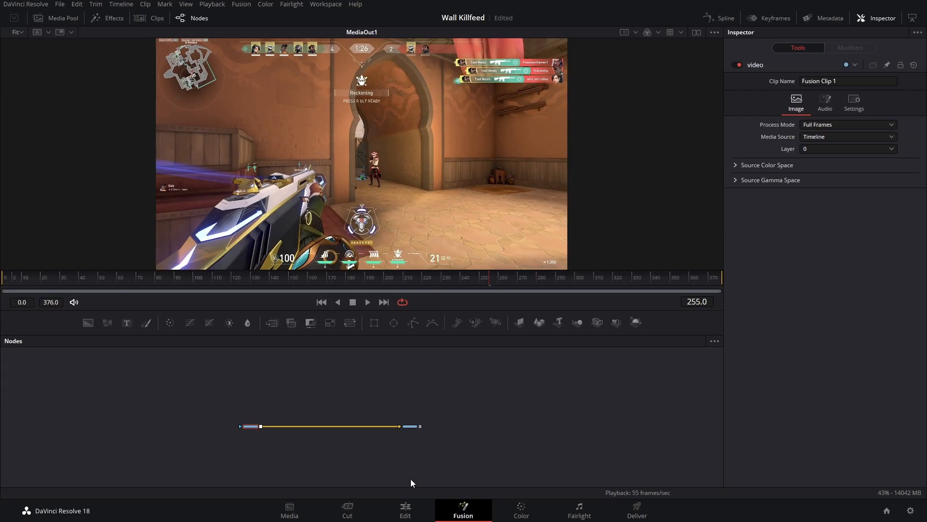
click(128, 421)
key(shift+space)
text(plan)
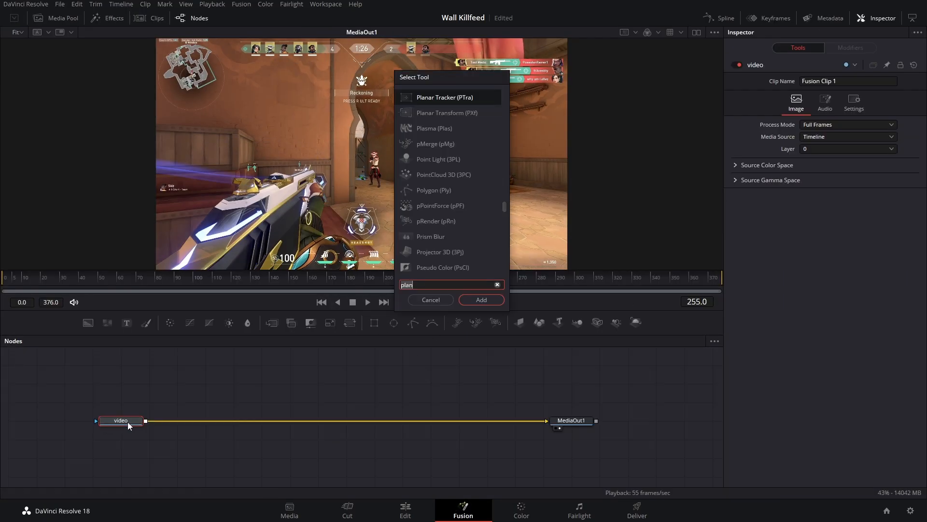
text(mag)
key(Return)
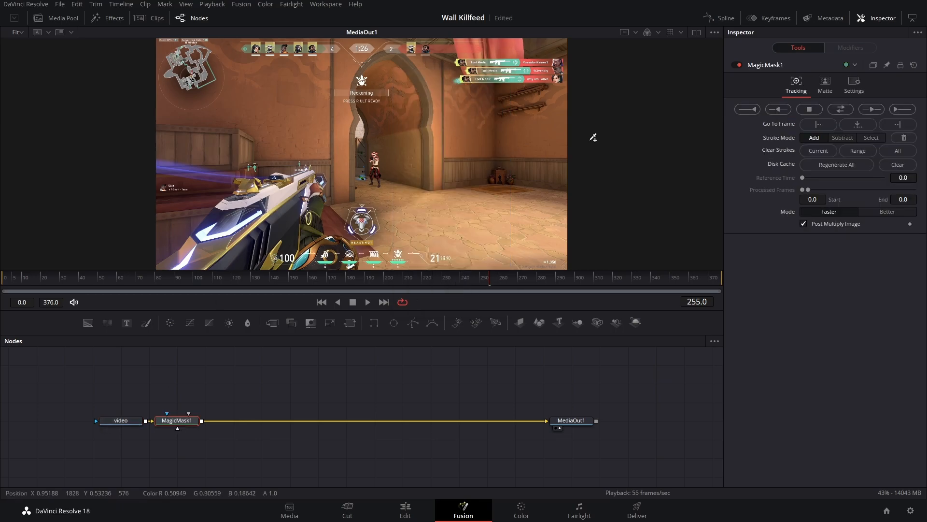
Step: Paint mask strokes over the enemy in the archway at frame 255 and set the Magic Mask mode to Better
scroll(425, 228, up, 8)
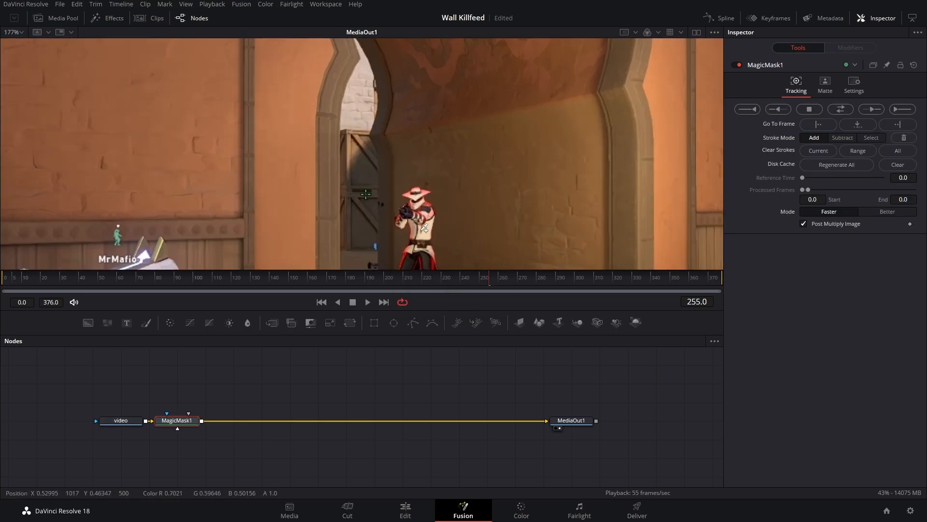
drag(422, 231, 370, 156)
drag(347, 244, 365, 127)
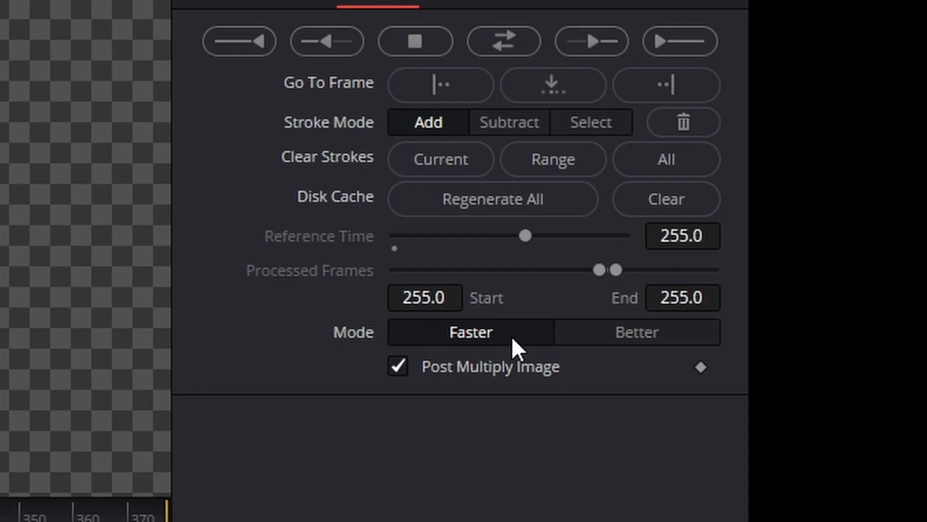
click(630, 335)
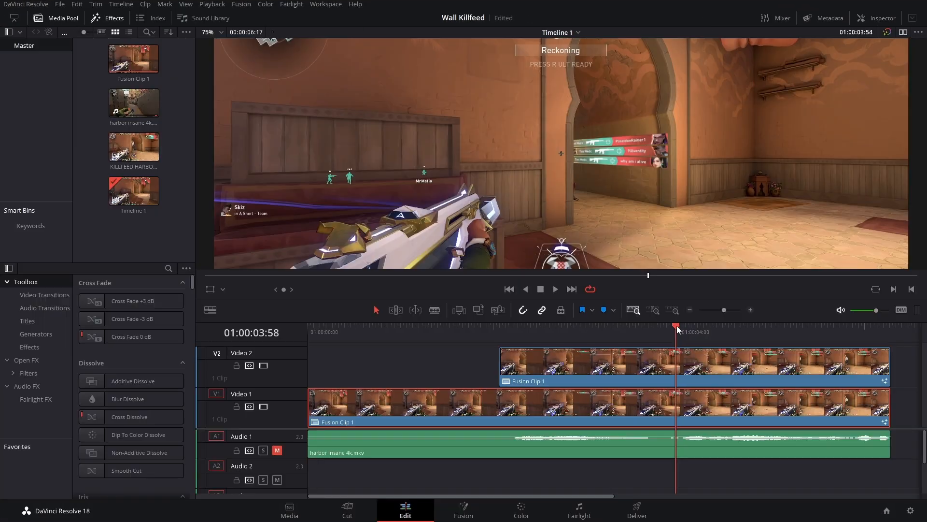
Step: On the Edit page, render the Video 2 Fusion clip in place as QuickTime with the DNxHR codec
drag(675, 325, 691, 323)
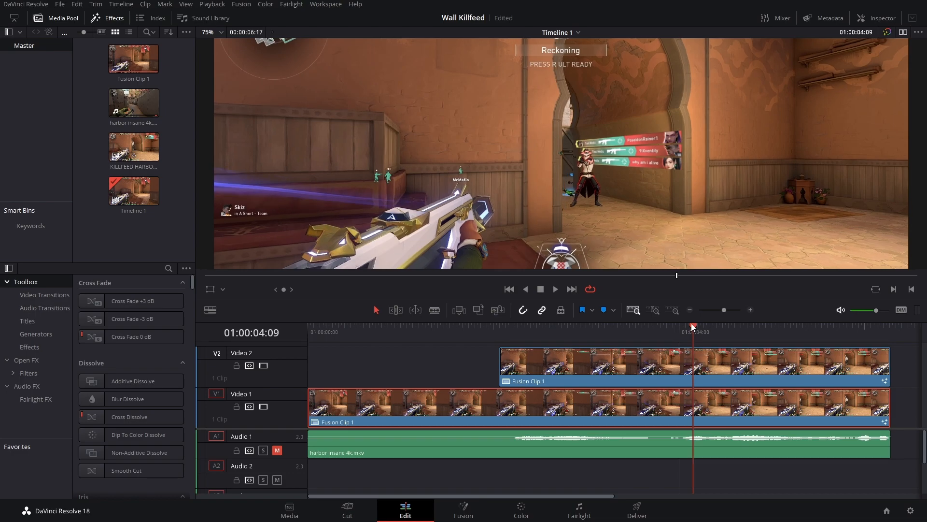
click(649, 360)
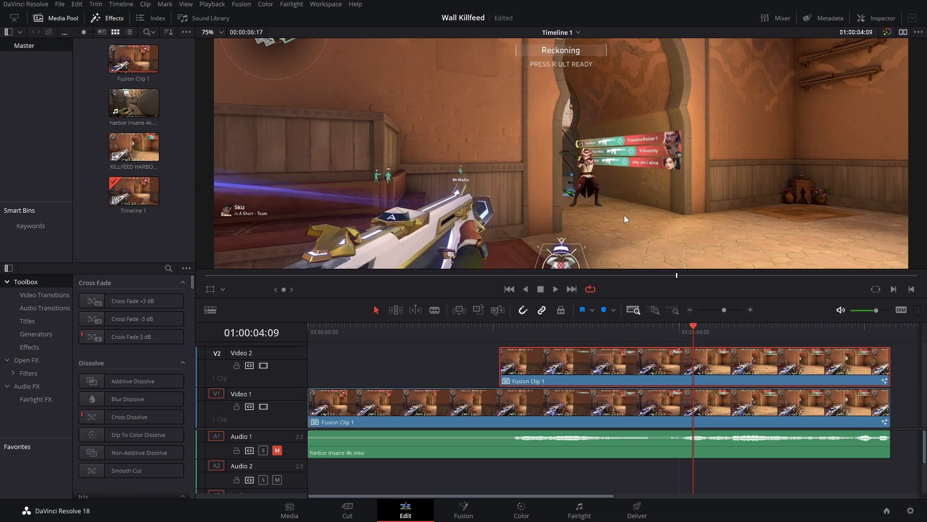
right_click(639, 363)
click(675, 124)
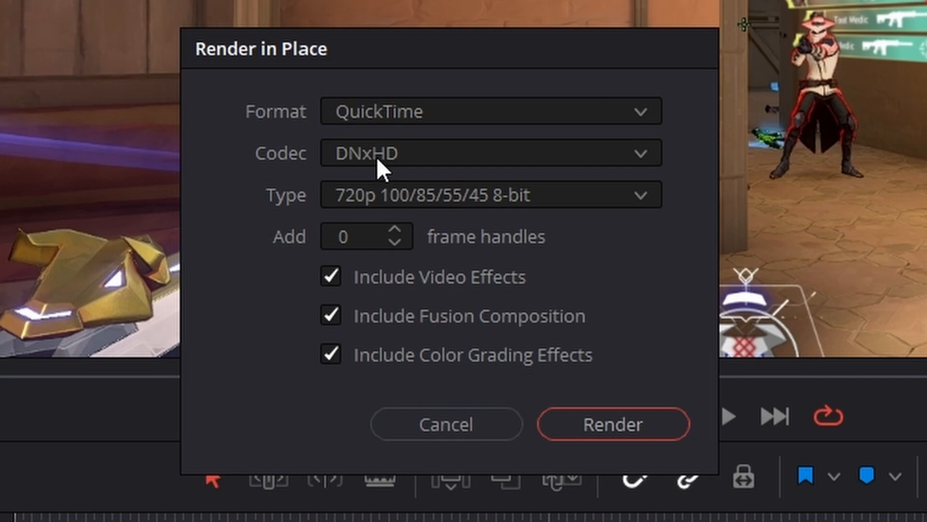
click(377, 158)
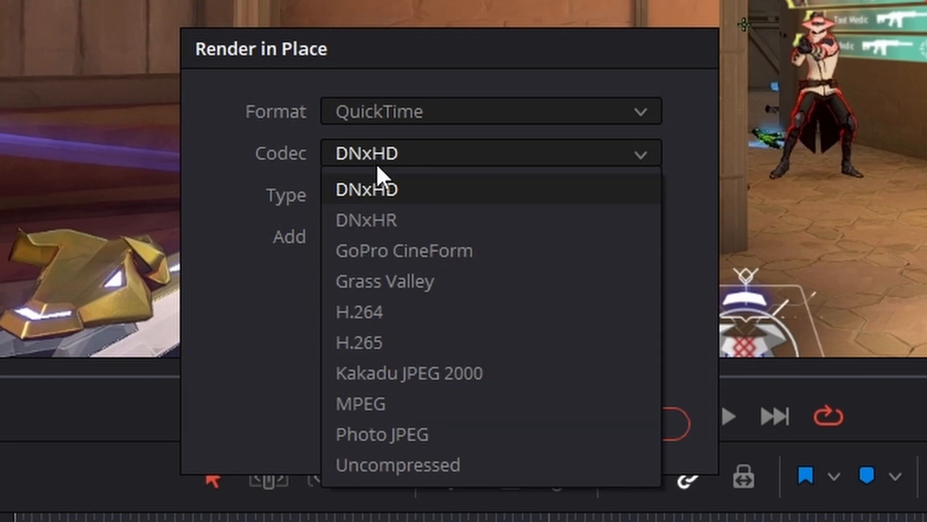
click(379, 222)
click(604, 424)
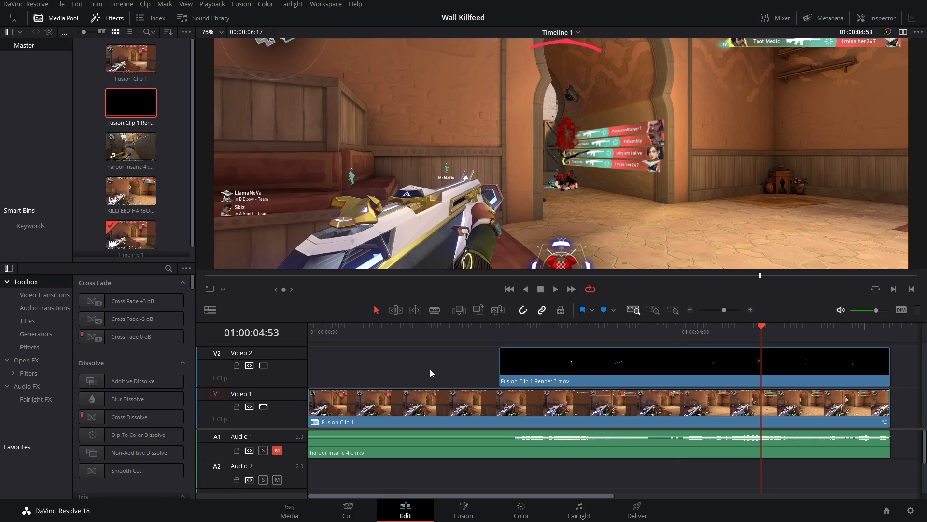
Step: Delete the rendered clip from Video 2 and merge it from the media pool after Merge1 in the remaining clip's Fusion composition
click(542, 377)
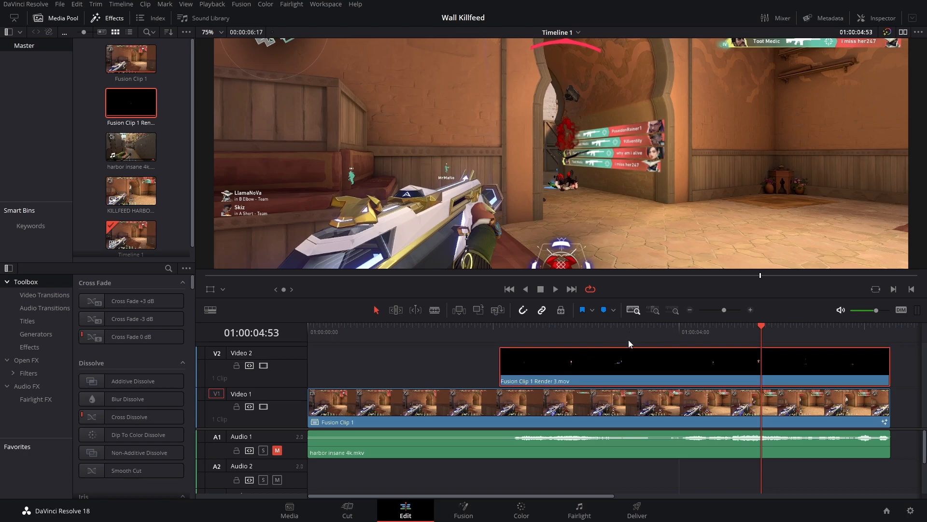
key(Delete)
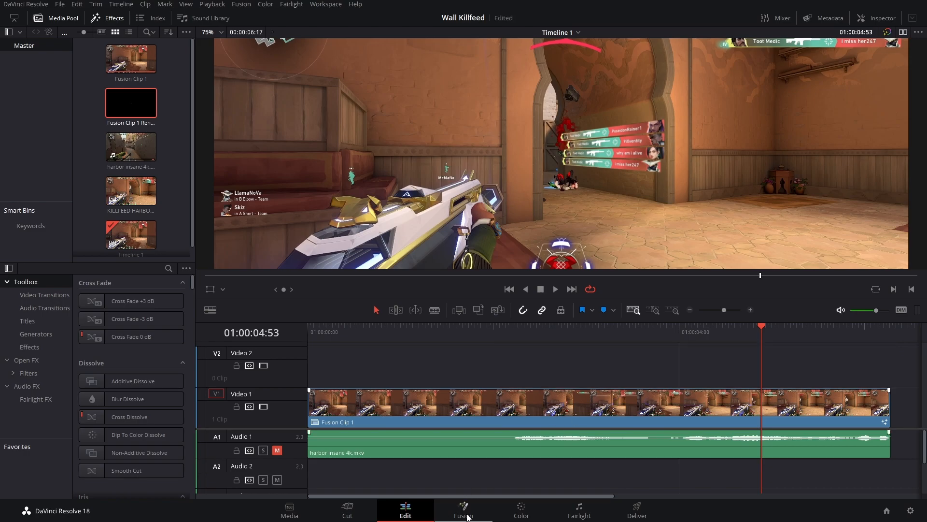
click(463, 511)
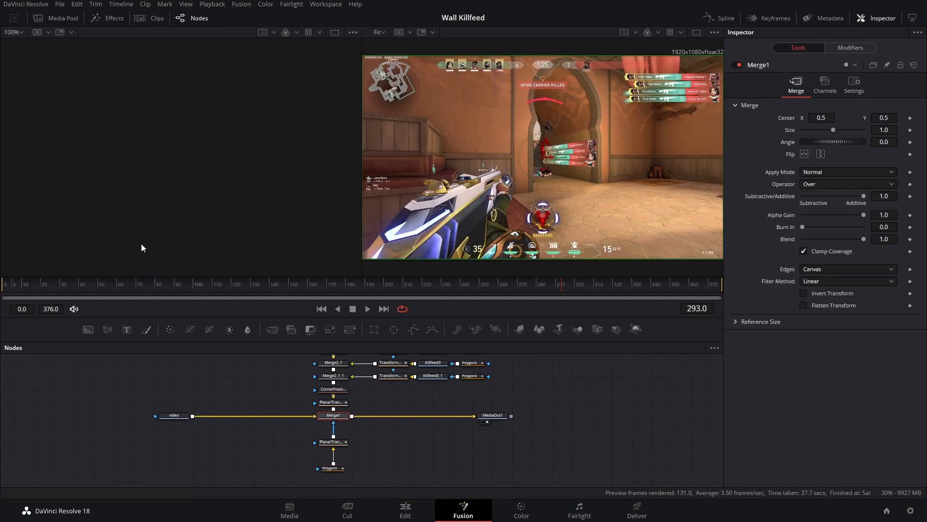
click(57, 20)
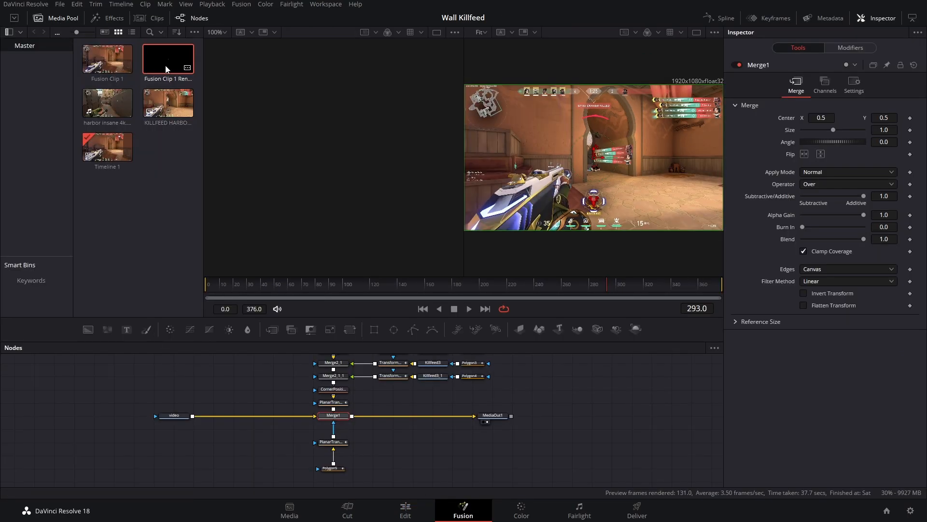
drag(163, 70, 352, 418)
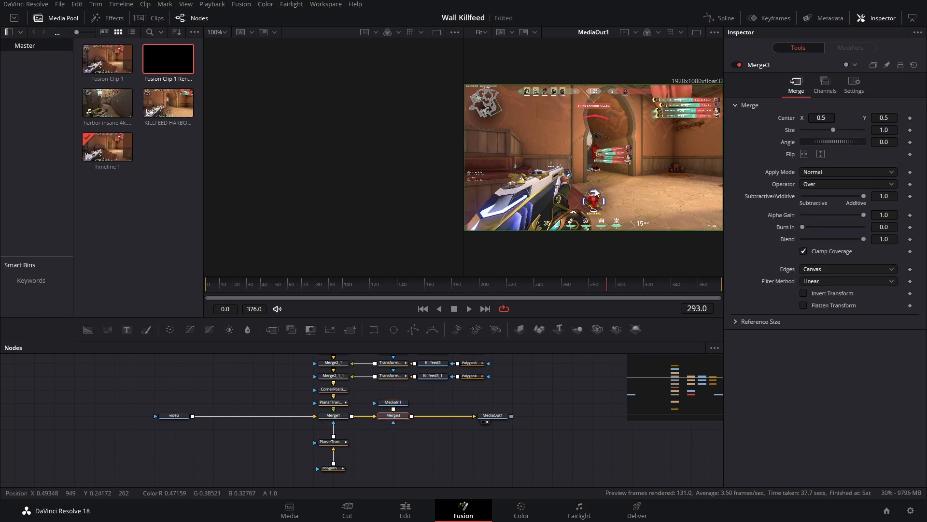
Step: Enlarge the output view, go to frame 124 and rename the rendered clip's MediaIn1 node as roto
scroll(599, 159, up, 5)
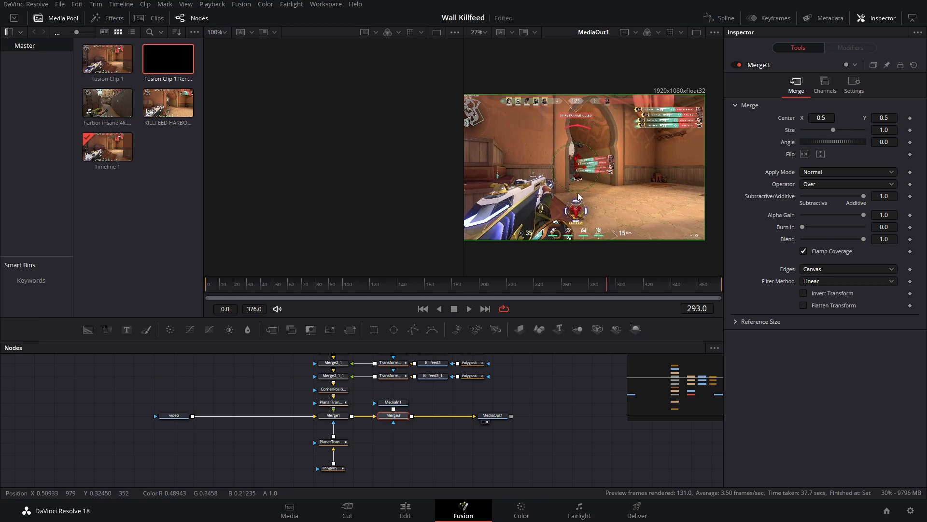
click(696, 32)
scroll(450, 188, up, 2)
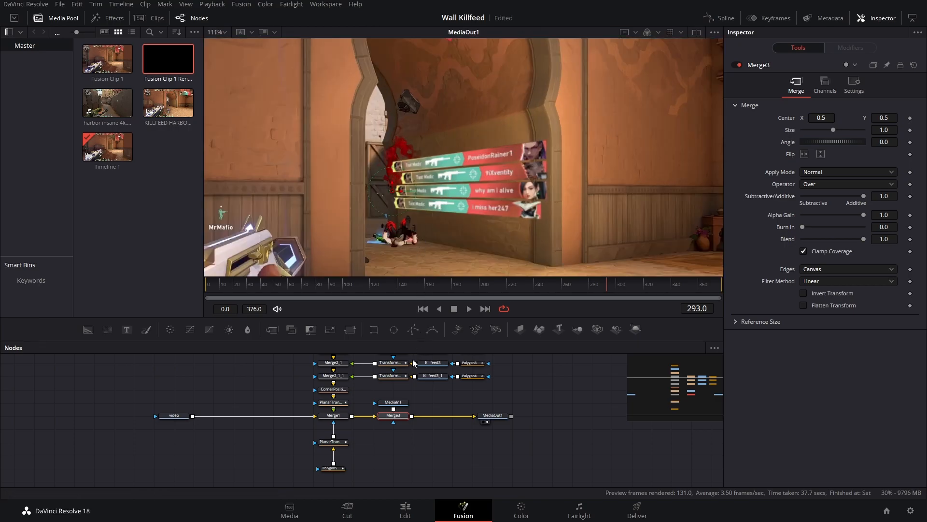
click(398, 403)
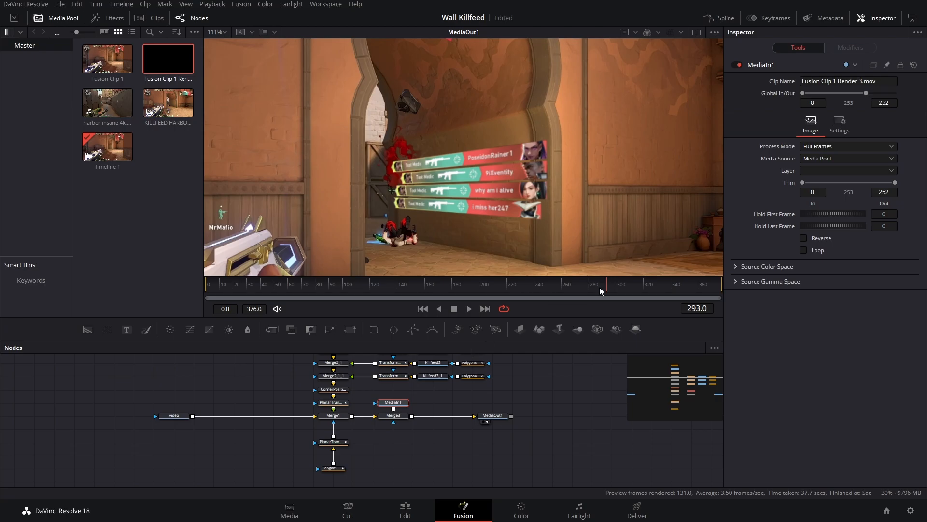
drag(599, 287, 227, 284)
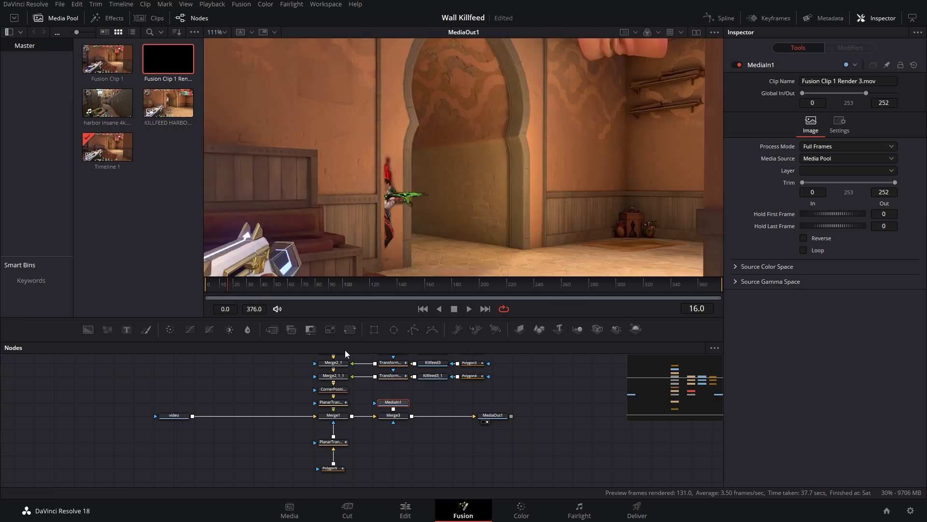
click(375, 285)
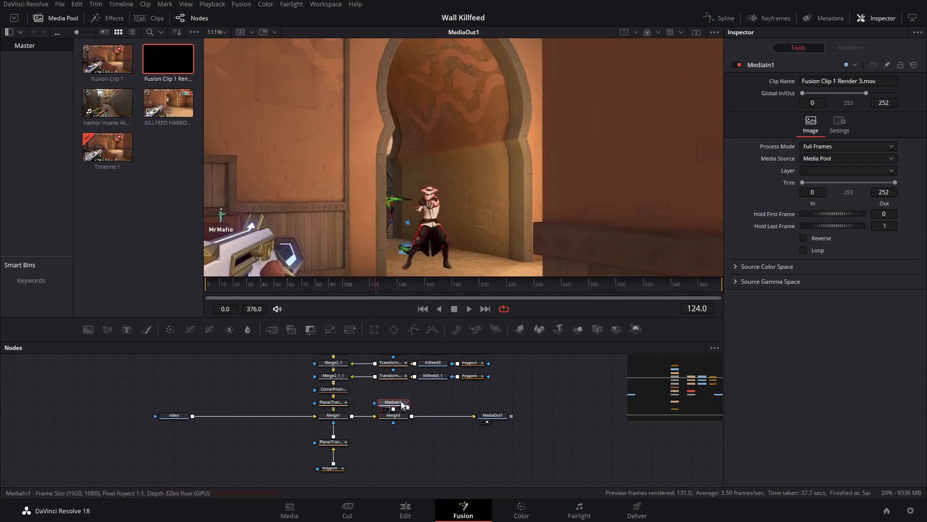
click(402, 416)
click(402, 403)
key(F2)
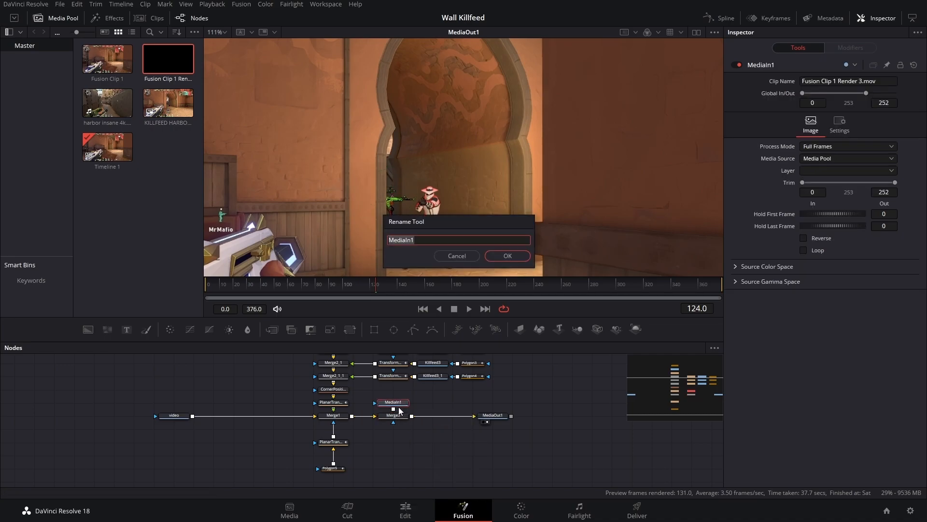
key(Return)
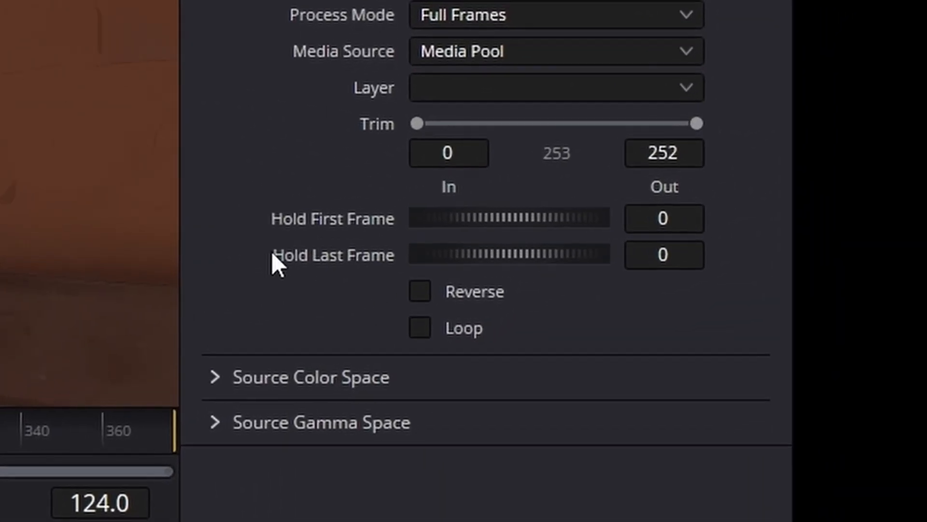
Step: Set the roto node's Hold First Frame to 124 and check the start of the composition
click(686, 223)
text(124)
key(Tab)
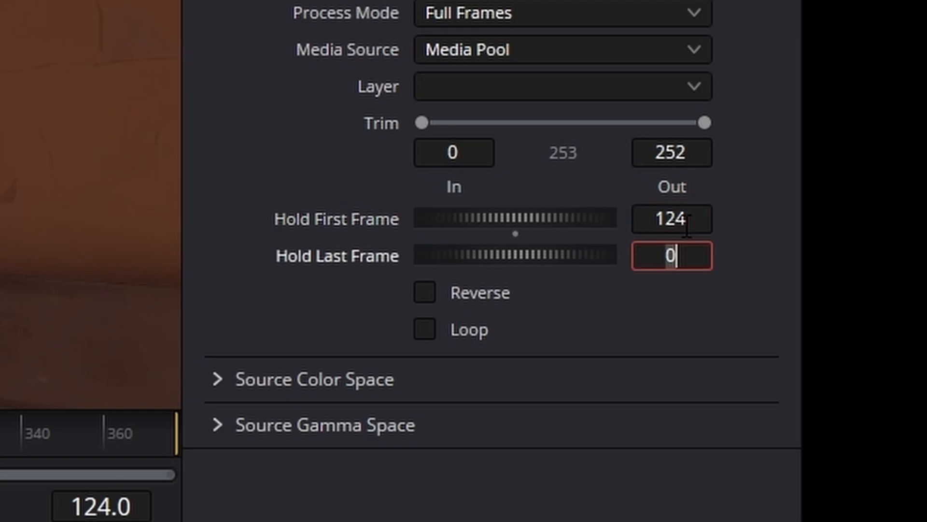
click(304, 292)
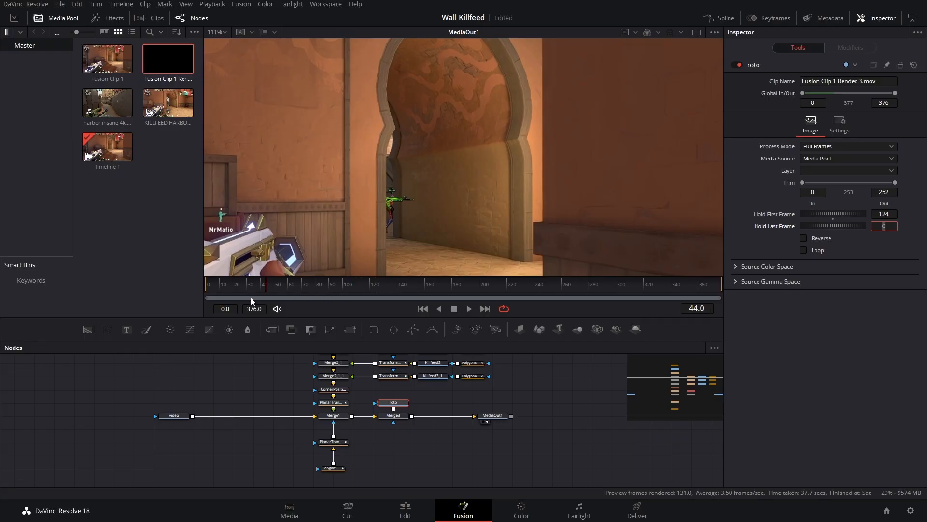
drag(251, 300, 186, 302)
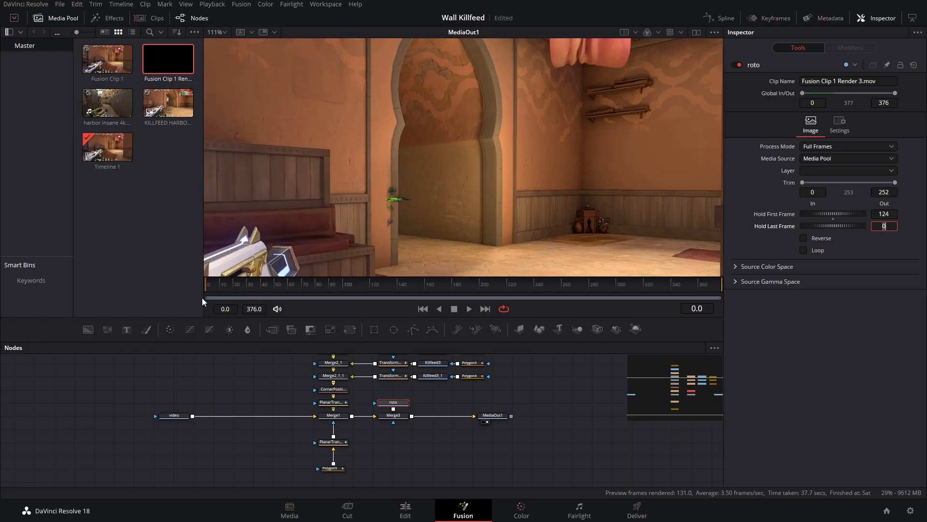
Step: Keyframe Merge3's Blend at 1.0 on frame 124 and at 0.0 on frame 123
drag(294, 291, 376, 289)
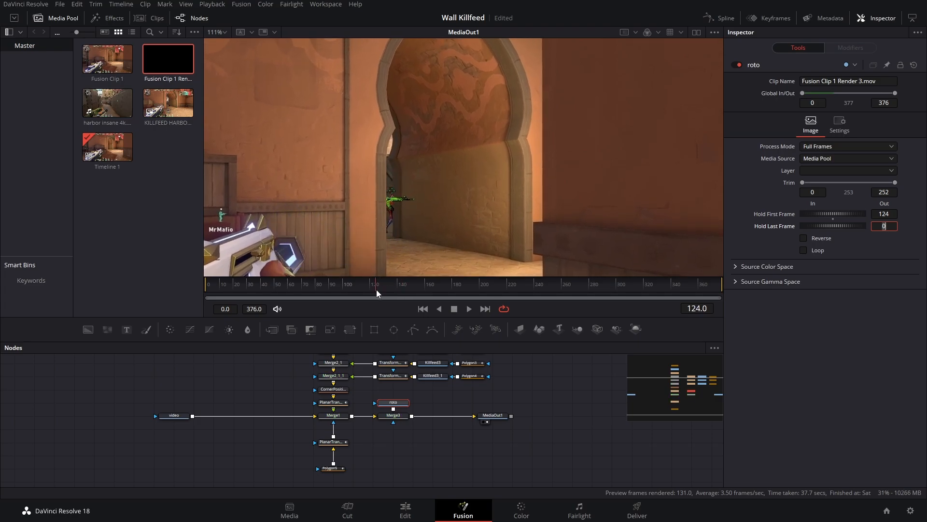
click(393, 416)
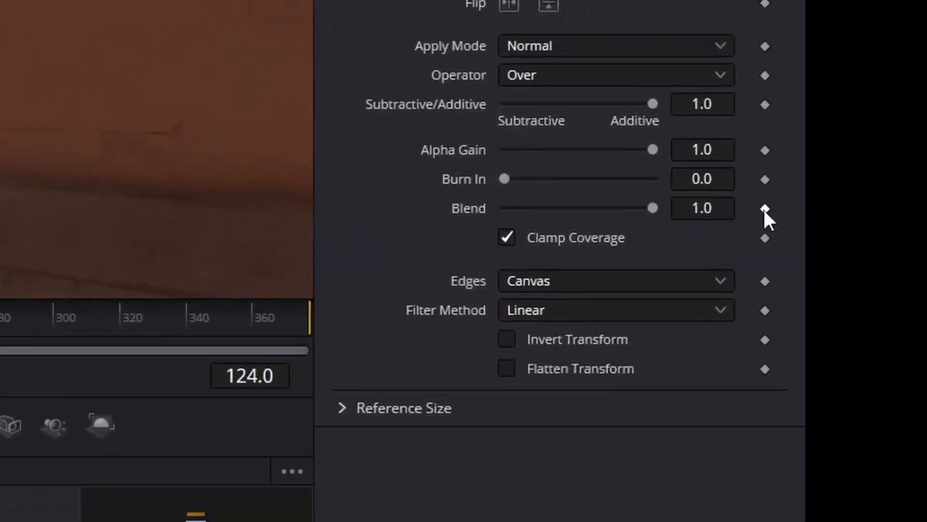
click(877, 231)
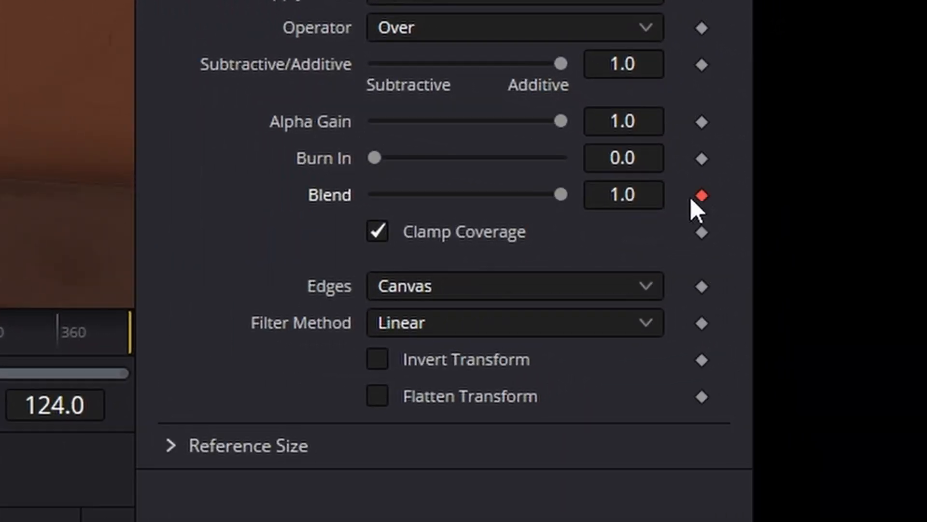
click(289, 334)
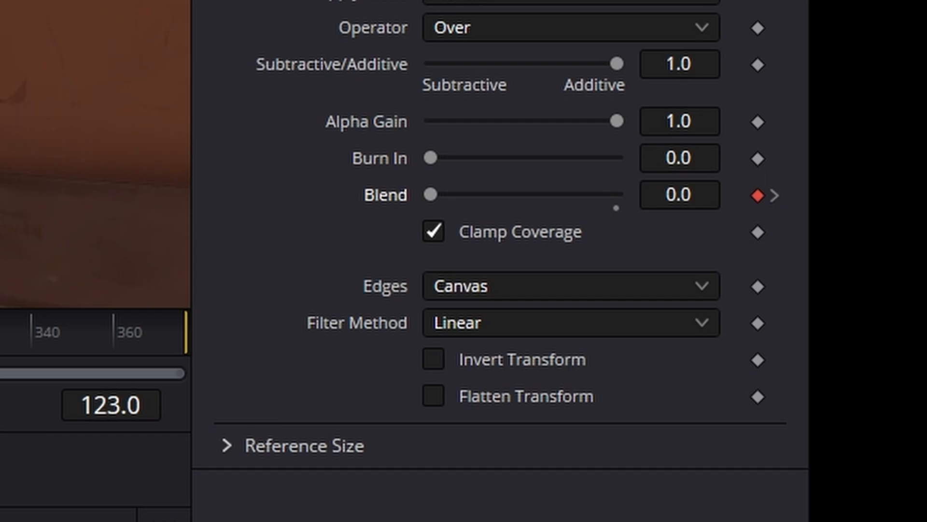
click(254, 331)
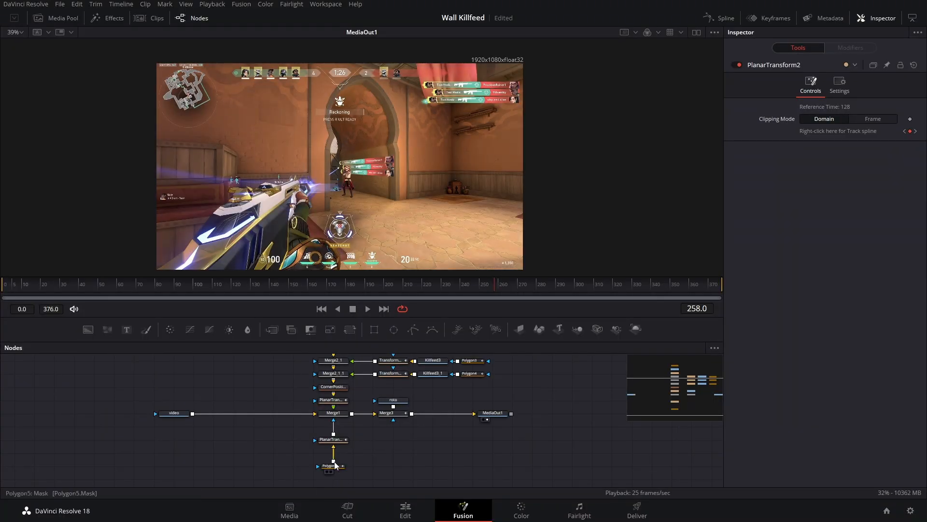
Step: Connect Polygon5 to the mask input of the Planar Transform below Merge1 as well
drag(333, 465, 314, 441)
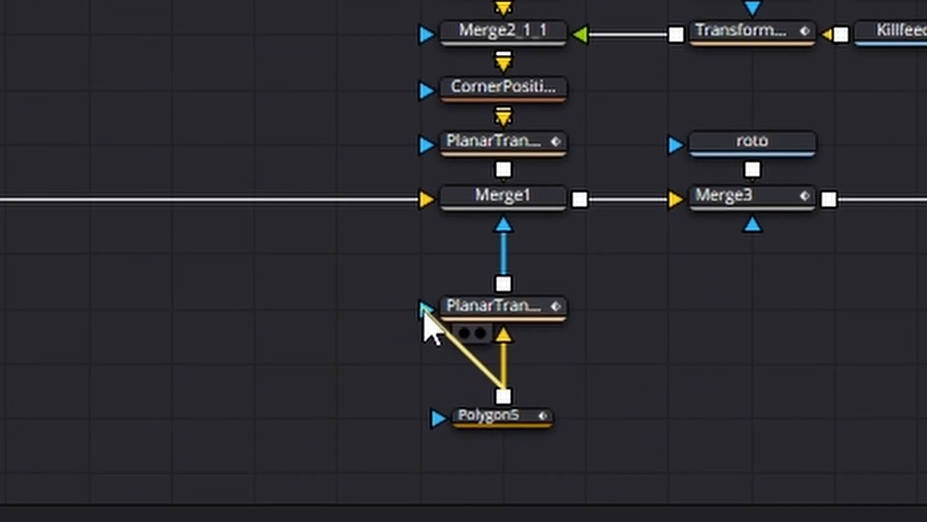
drag(424, 310, 425, 309)
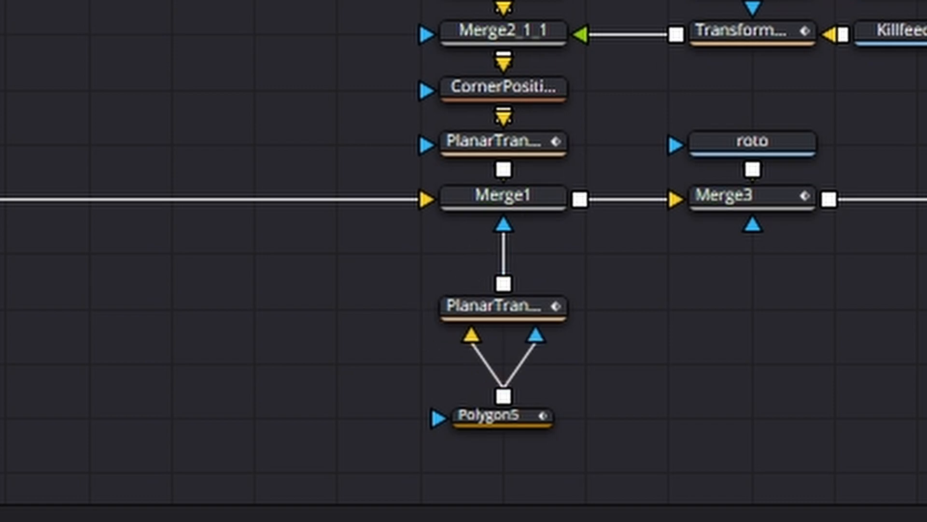
Step: Move the killfeed nodes up to make room and insert a Drop Shadow between CornerPositioner1 and the Planar Transform
click(509, 42)
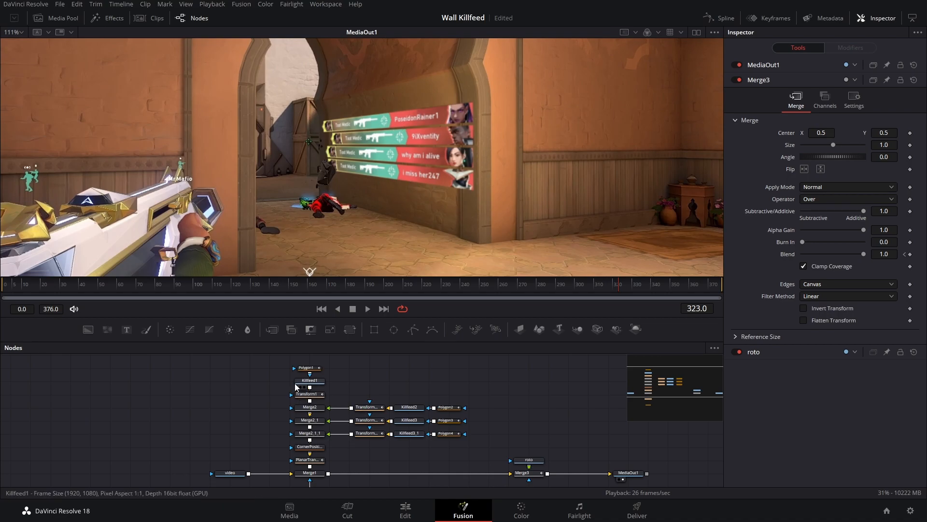
drag(275, 364, 462, 447)
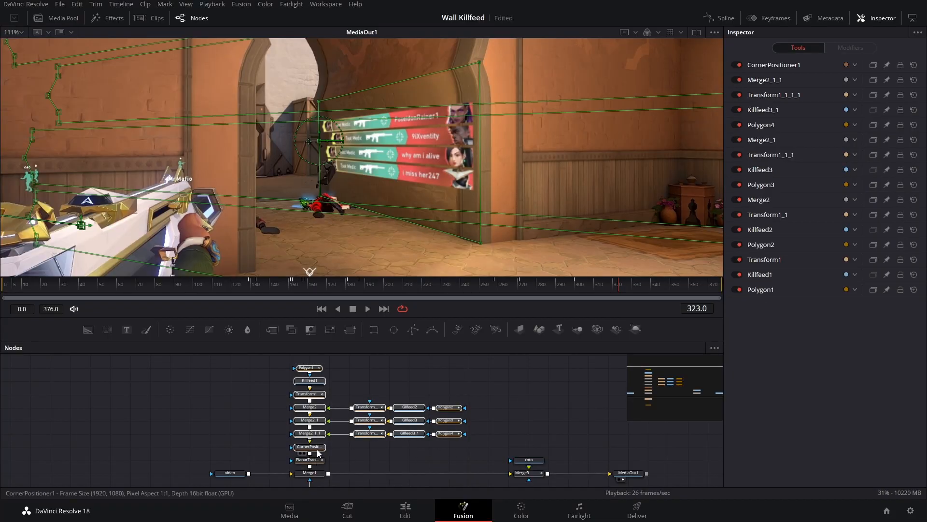
drag(319, 452, 321, 436)
click(320, 435)
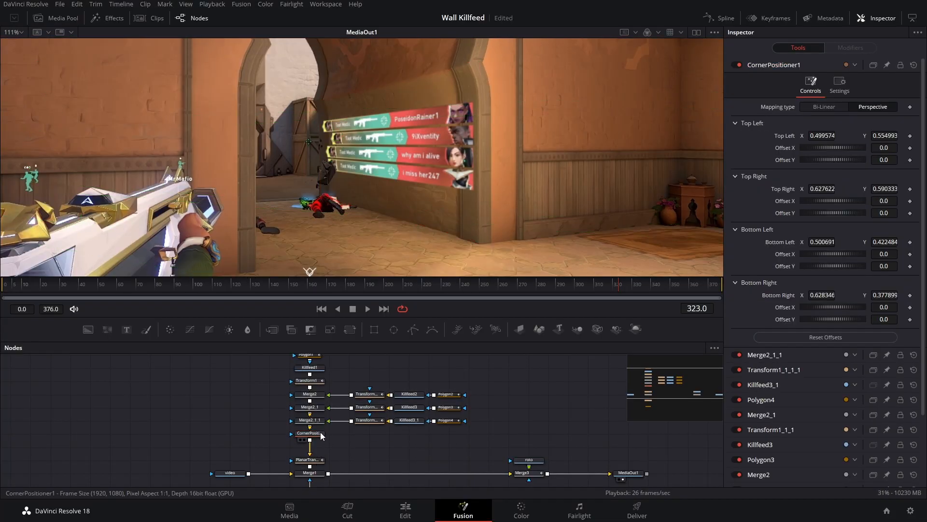
key(shift+space)
text(drop)
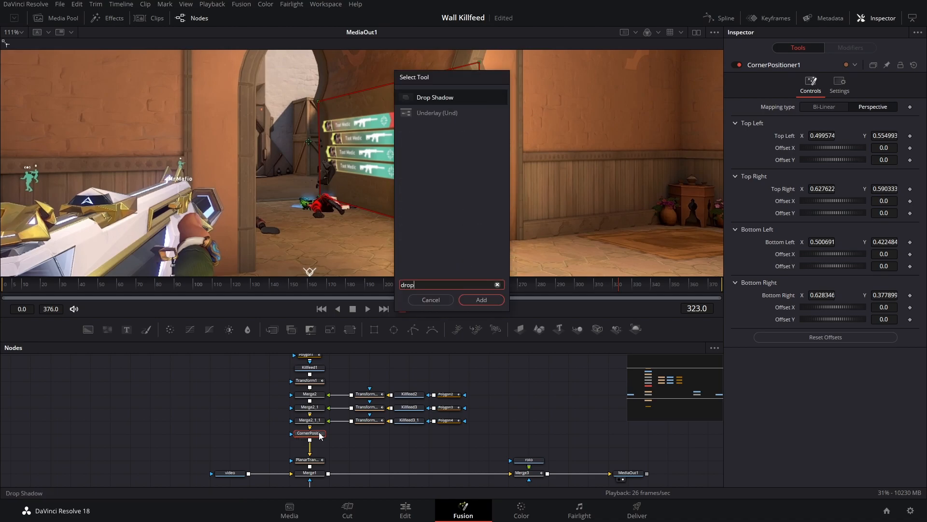
key(Return)
Step: Set the banners' drop shadow to strength 0.622, angle 57.0, distance 0.0094 and blur 0.291
drag(834, 107, 852, 107)
drag(836, 144, 818, 148)
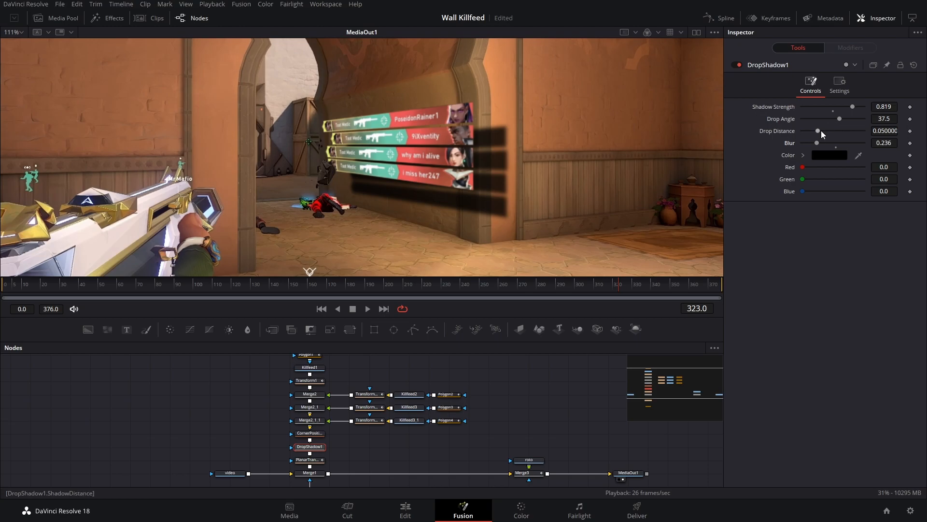
drag(816, 135, 846, 123)
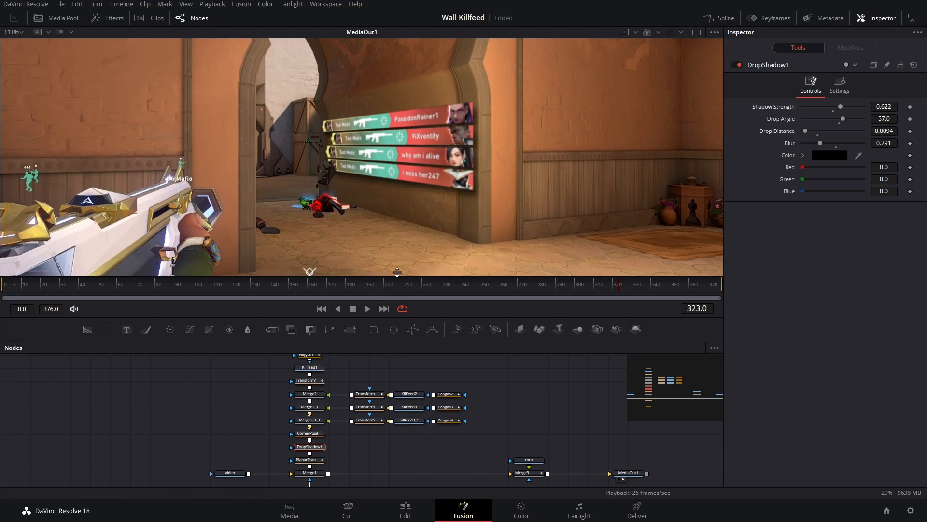
Step: Scrub from around frame 136 and play the composition to check the banners with their shadow
click(256, 284)
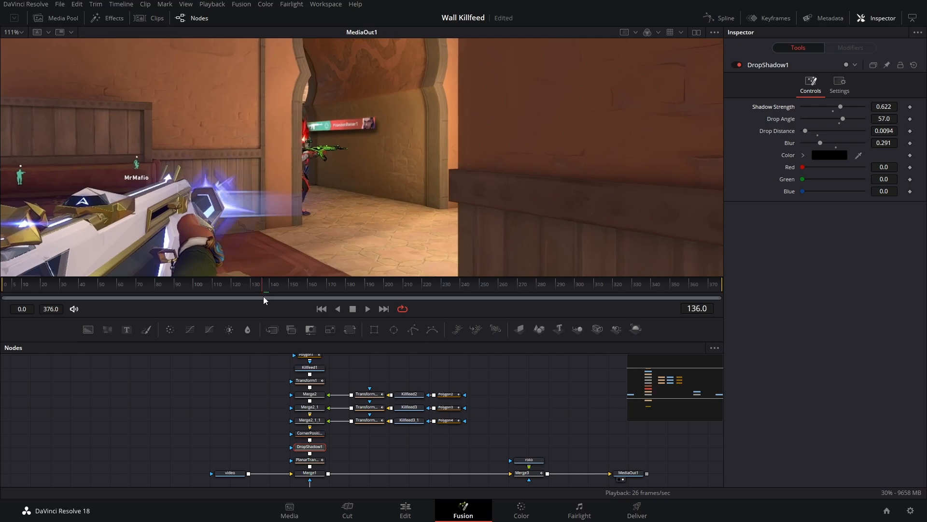
drag(259, 299, 289, 297)
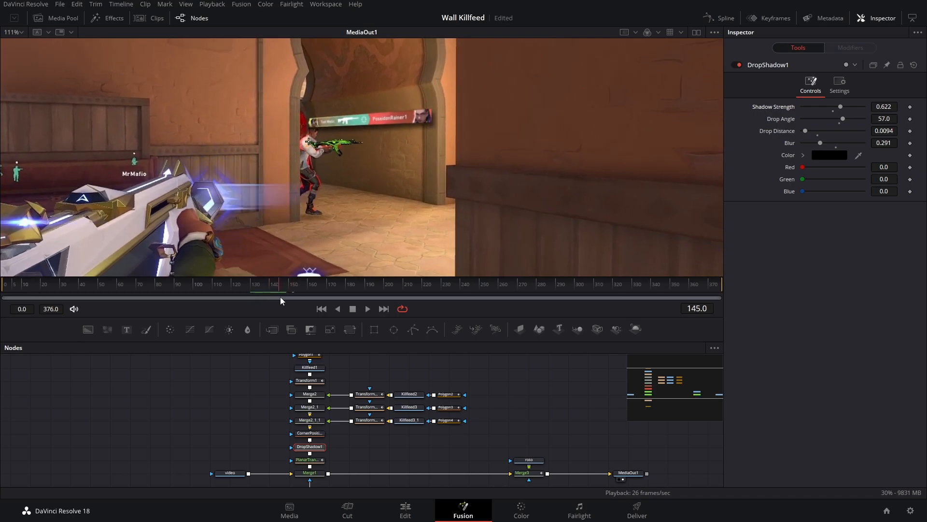
click(367, 309)
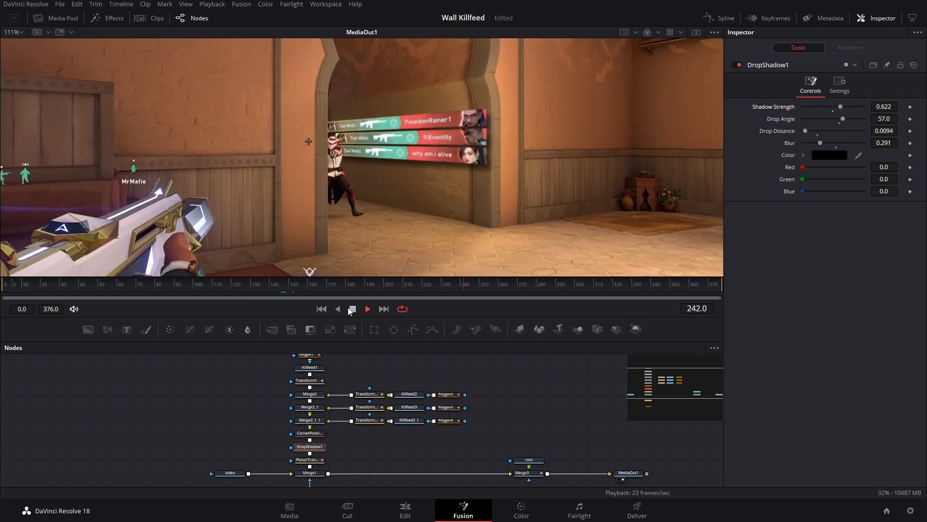
click(351, 310)
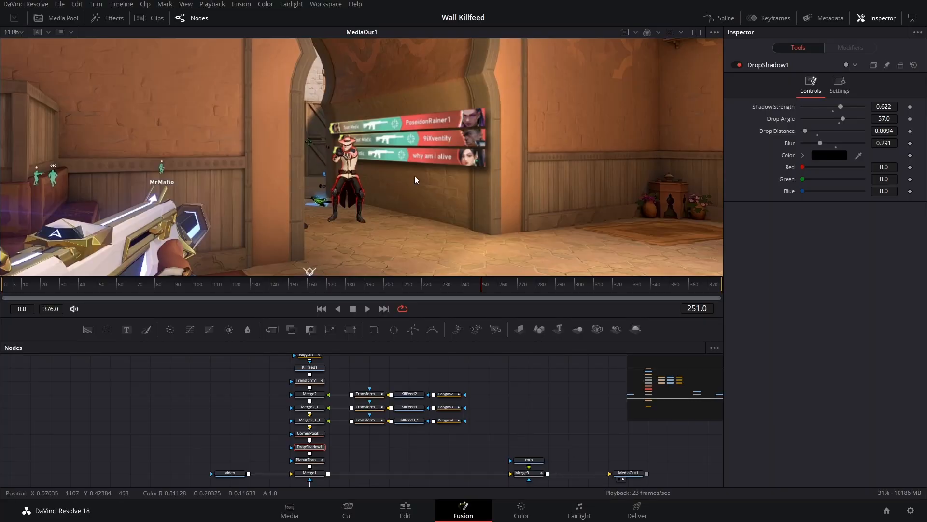
Step: Insert a Drop Shadow after roto with strength 0.724, angle 11.0, distance 0.0126 and blur 0.283, and mask it with PlanarTransform1's output
drag(534, 461, 535, 443)
click(536, 434)
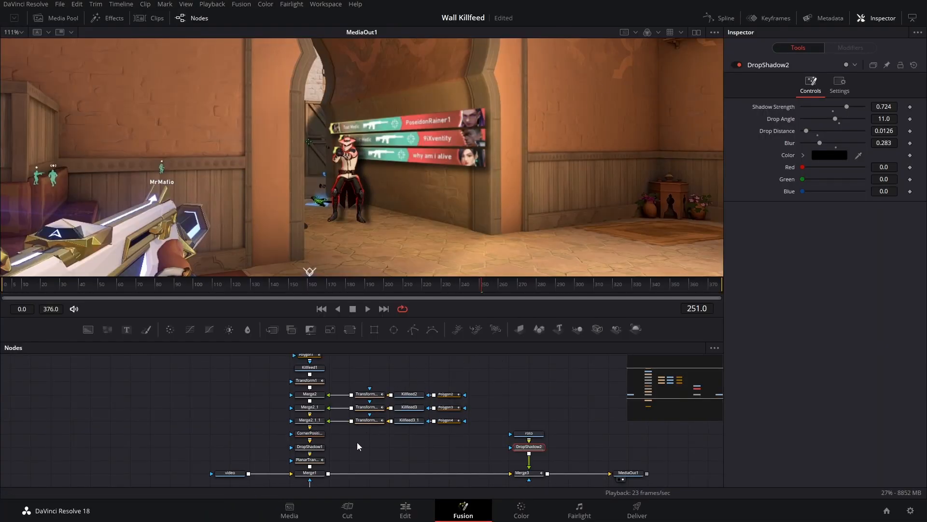
drag(283, 354, 445, 469)
drag(316, 469, 355, 407)
click(378, 450)
scroll(358, 407, up, 3)
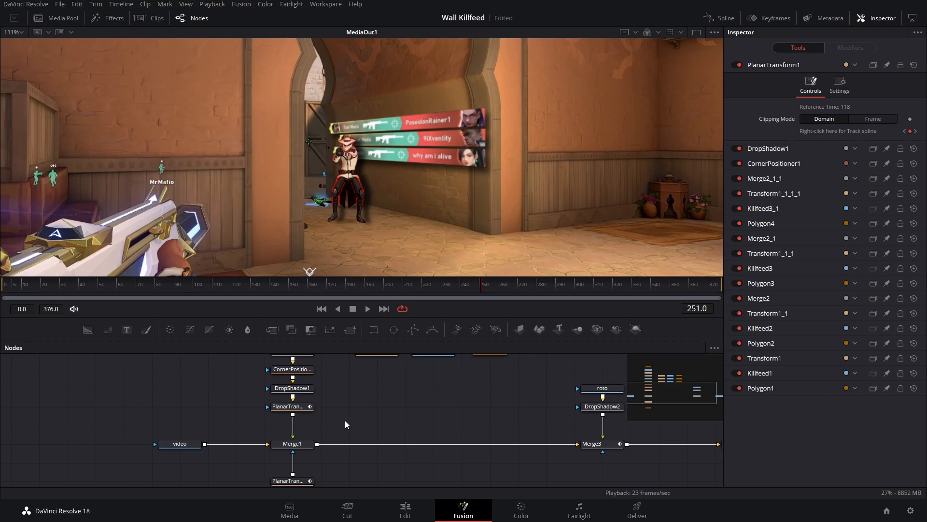
drag(293, 415, 514, 415)
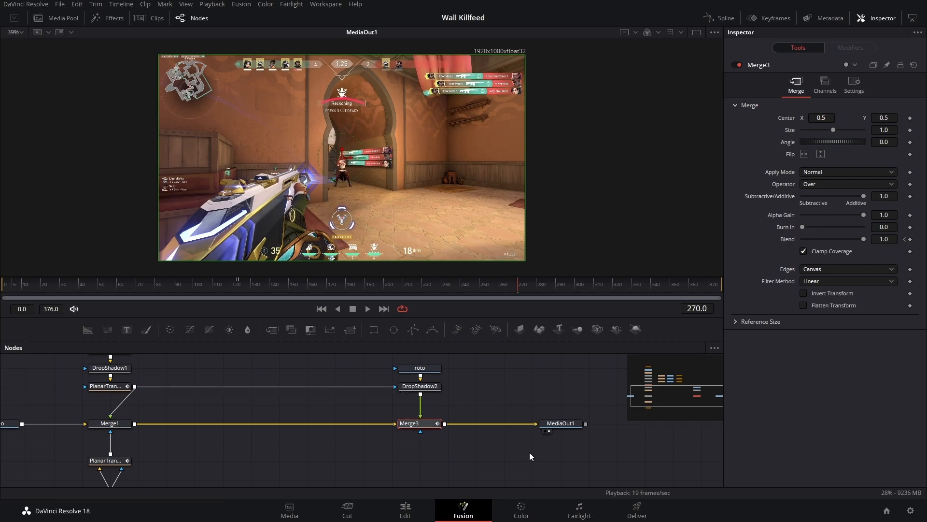
Step: Insert an Optical Flow node between Merge3 and MediaOut1
key(shift+space)
text(drop)
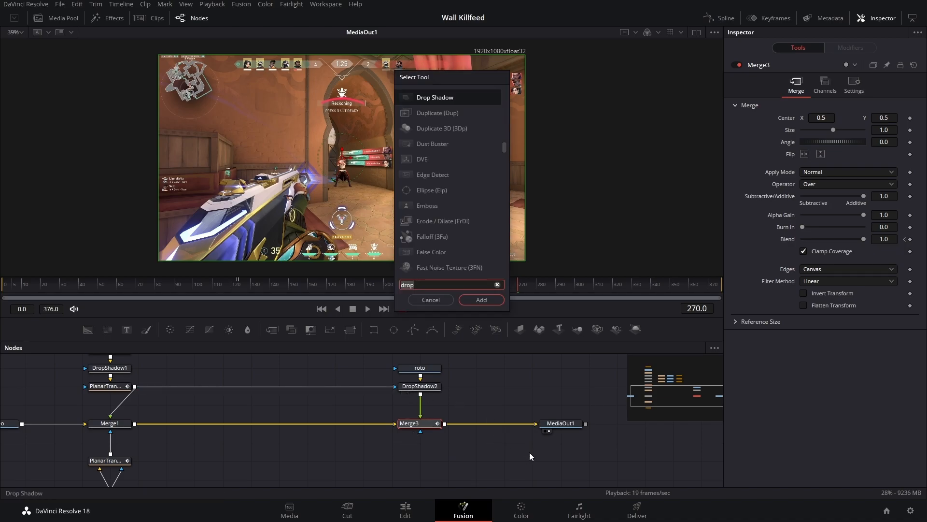
text(opt)
key(Return)
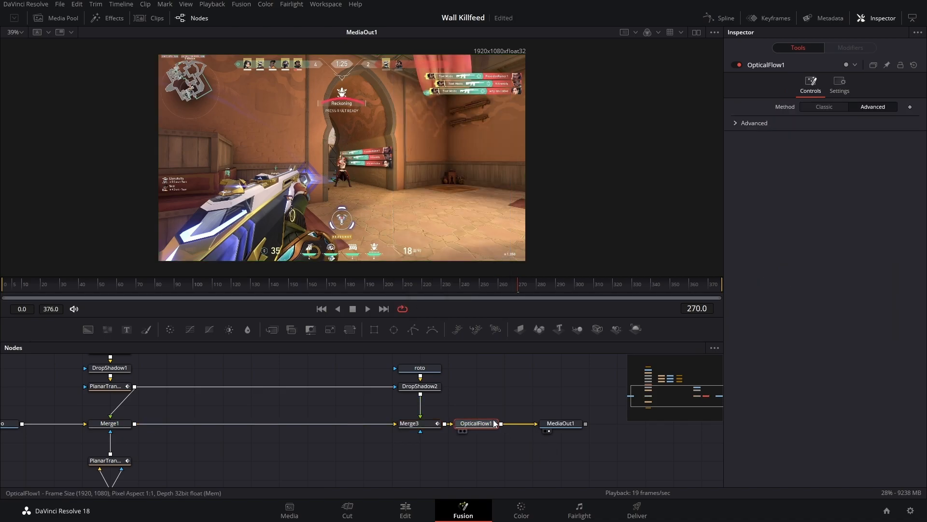
Step: Insert a Vector Motion Blur node between OpticalFlow1 and MediaOut1
key(shift+space)
text(op)
text(vec)
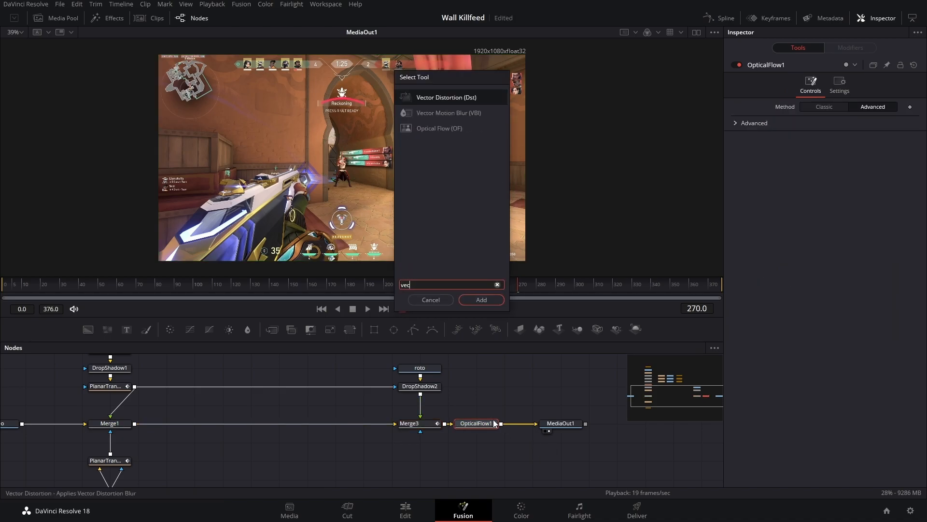
click(472, 116)
click(480, 302)
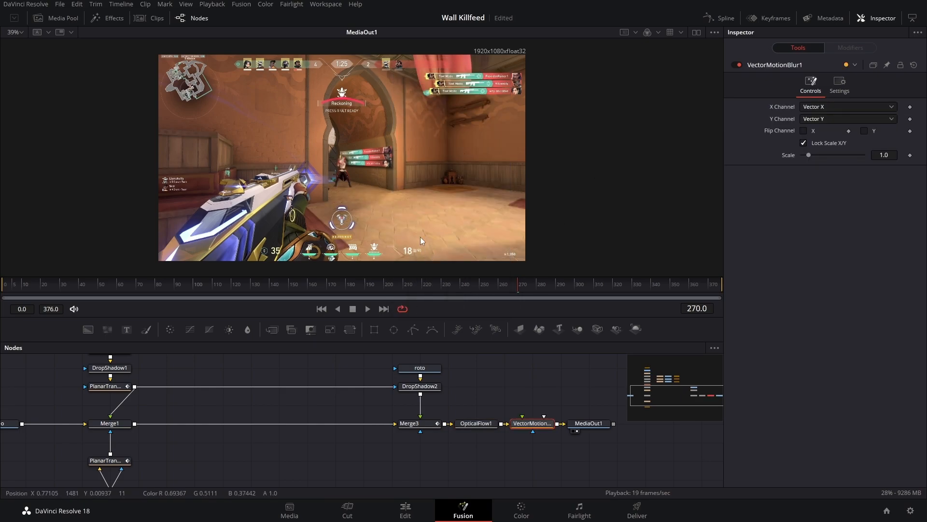